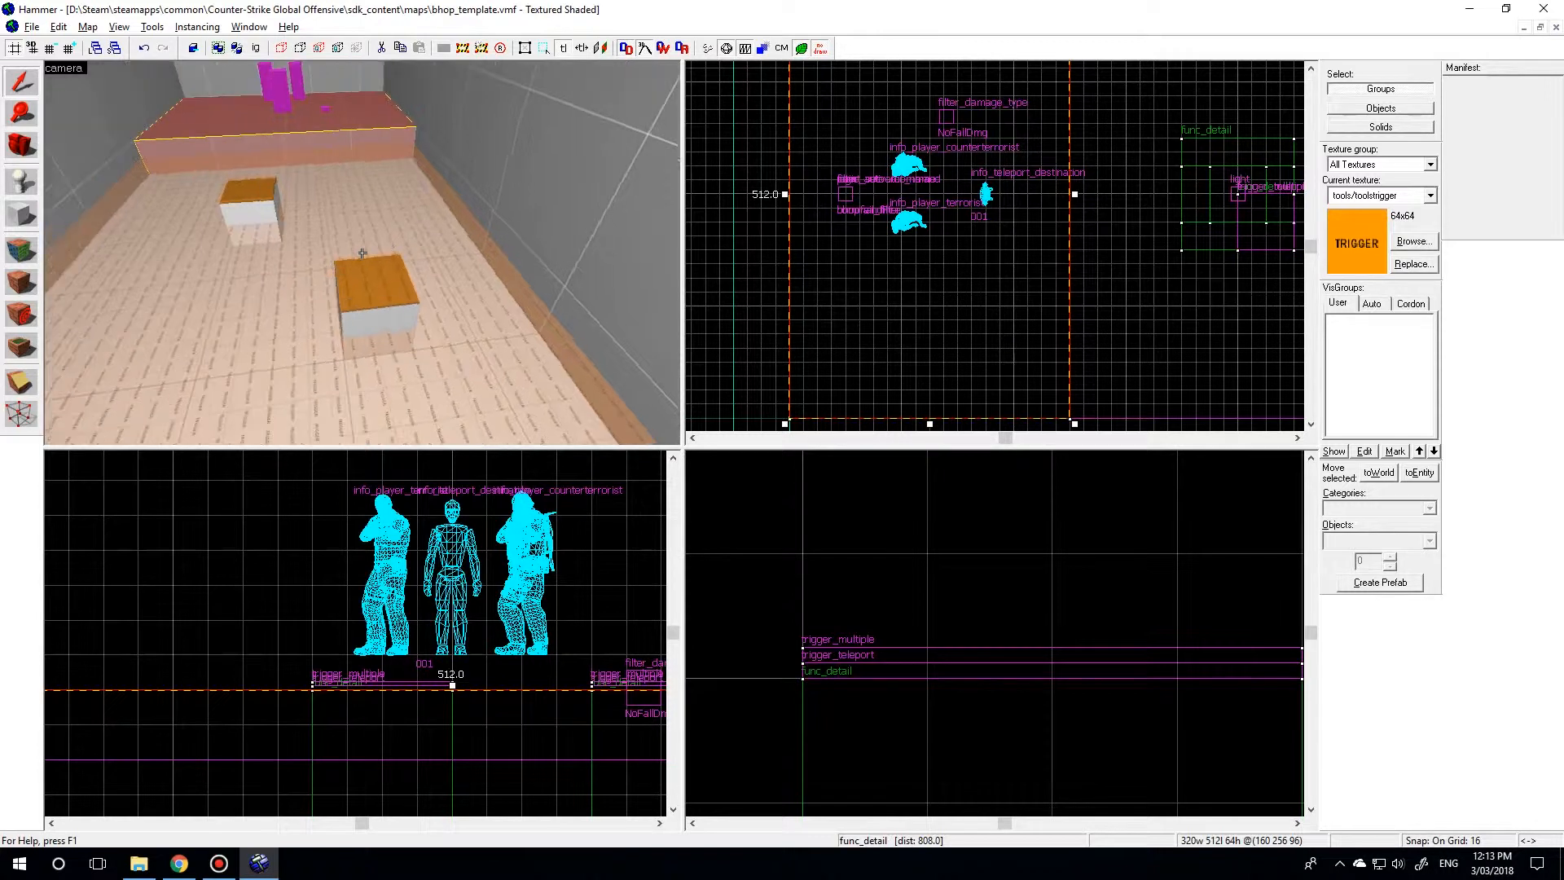
- Delete the 64-unit-thick end wall of the hallway, at the opposite end from the player spawns
{"action": "key", "text": "d"}
{"action": "key", "text": "w"}
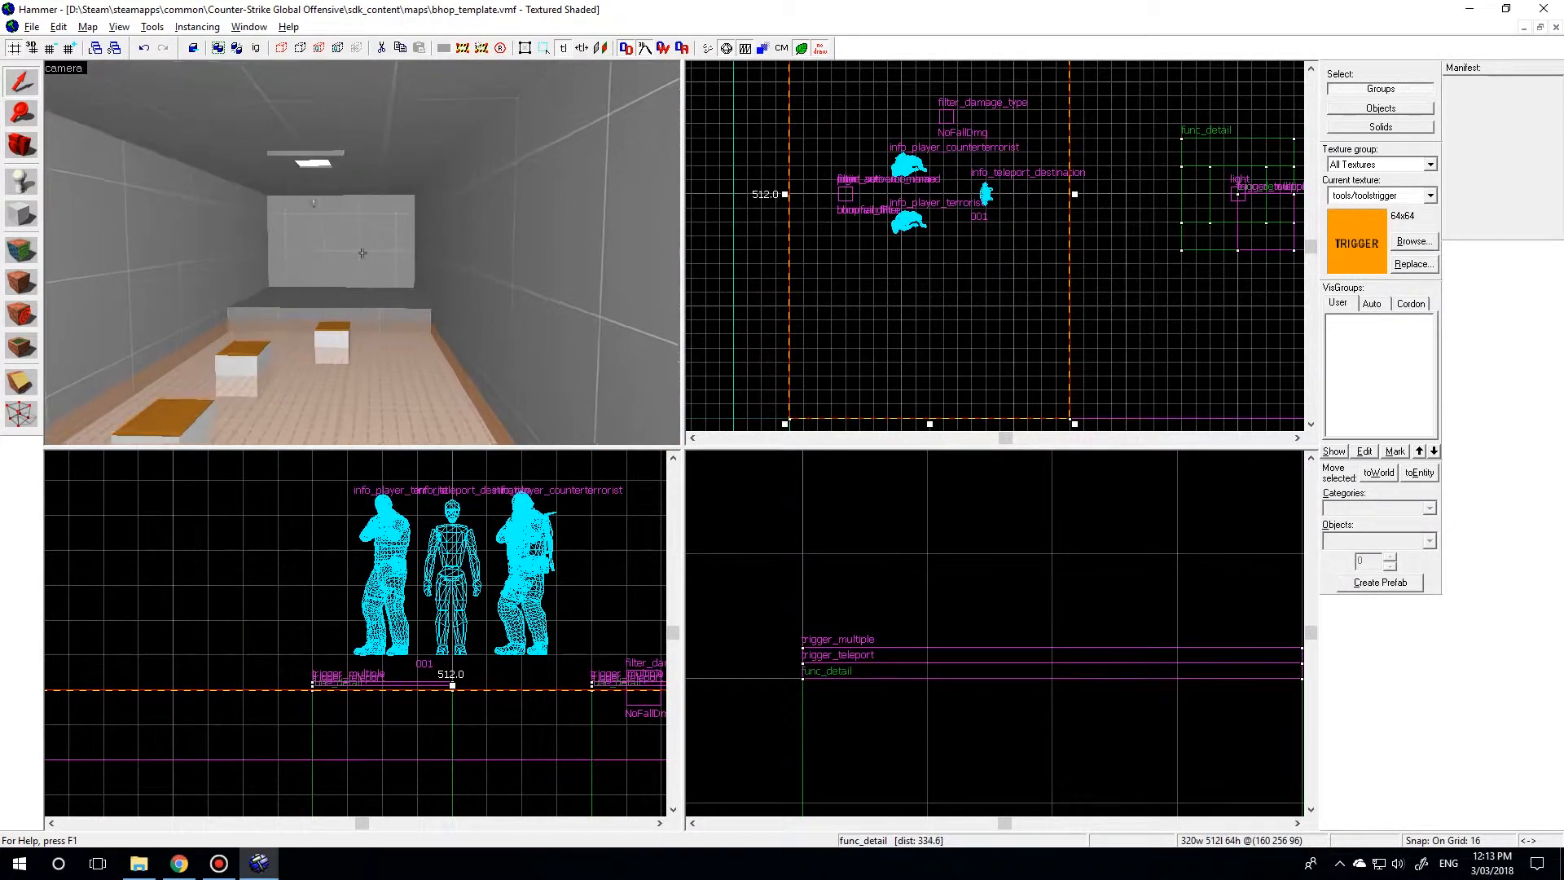
{"action": "key", "text": "w"}
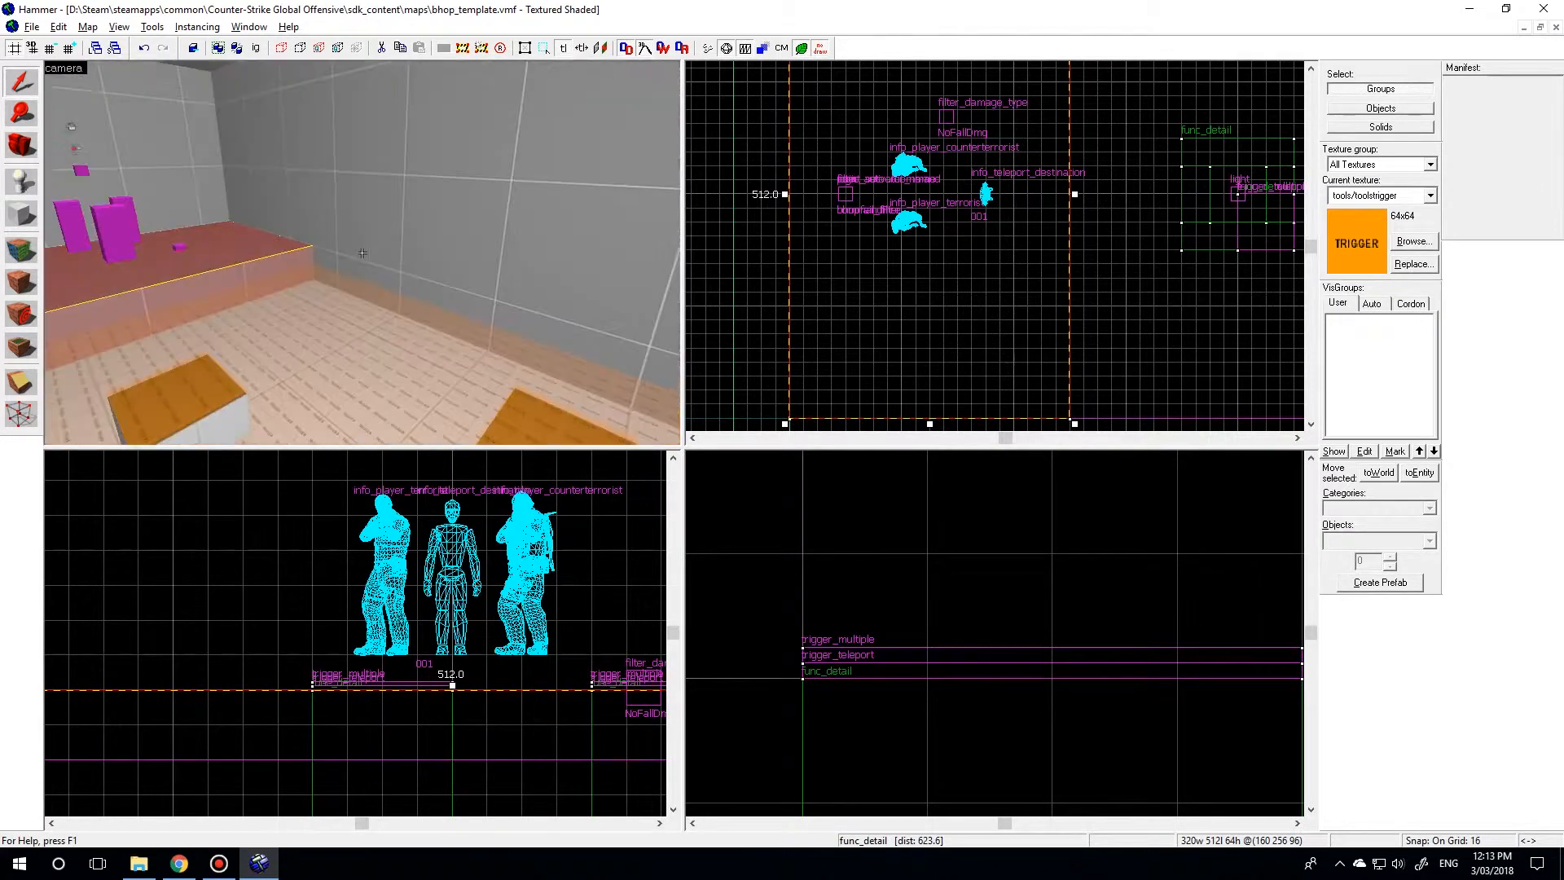
{"action": "key", "text": "w"}
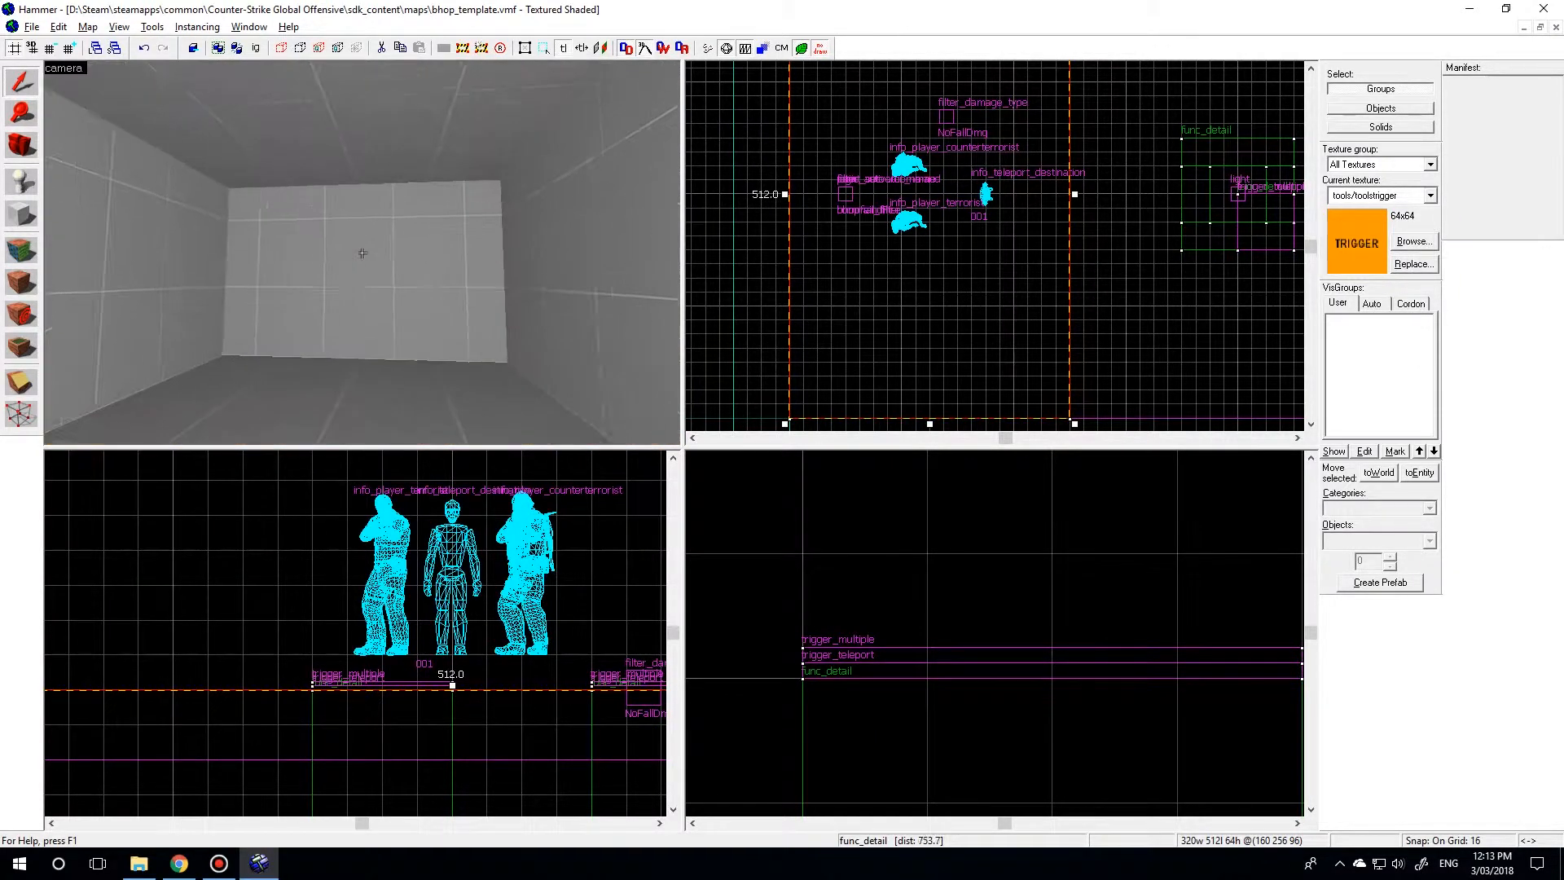
{"action": "key", "text": "s"}
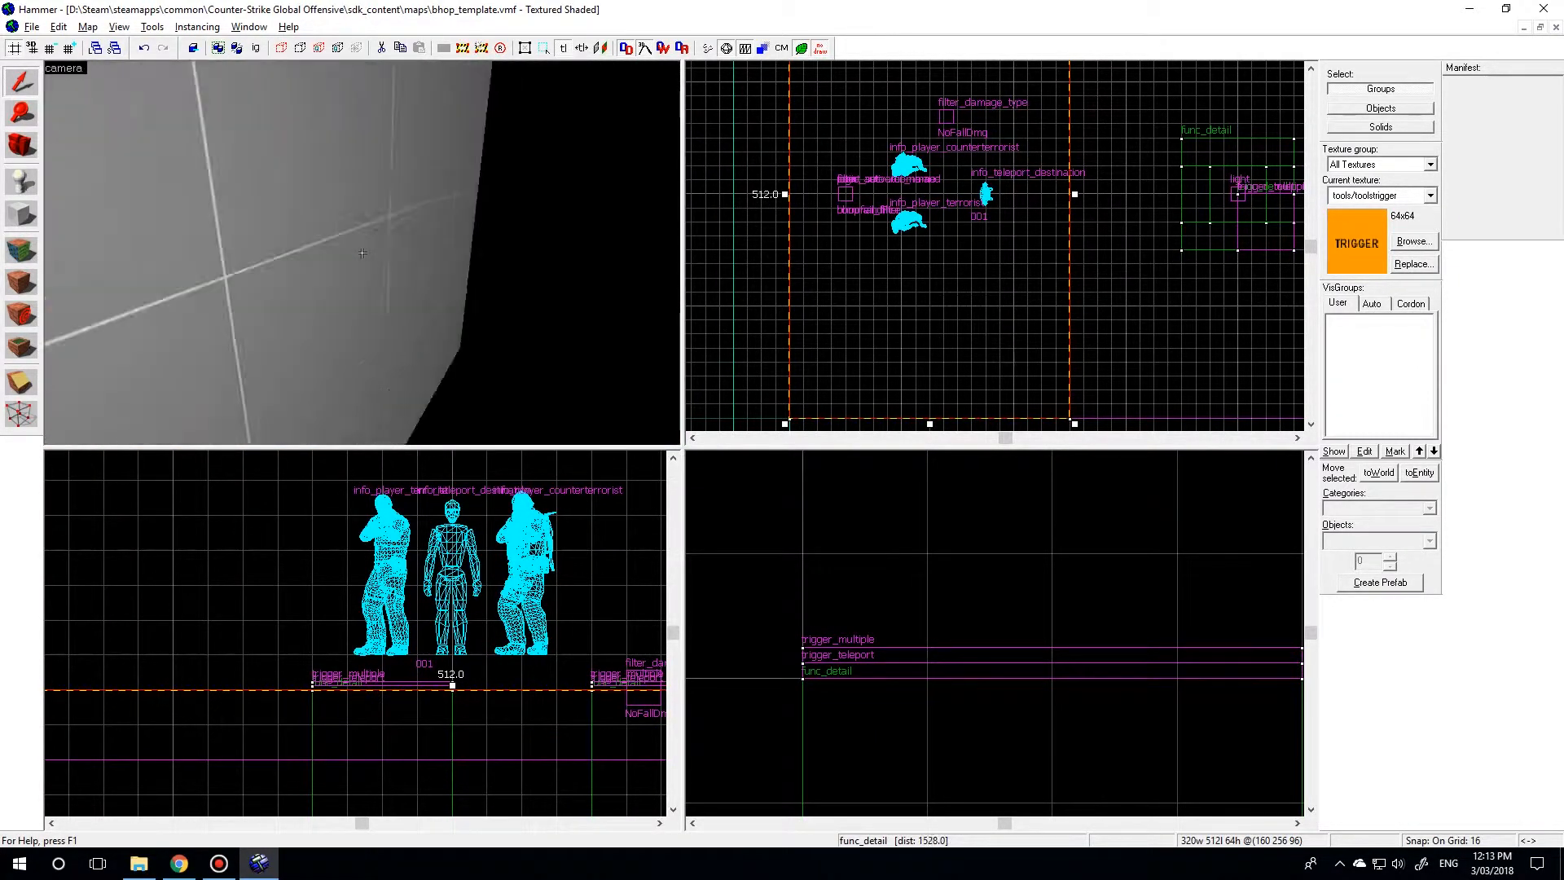
{"action": "key", "text": "z"}
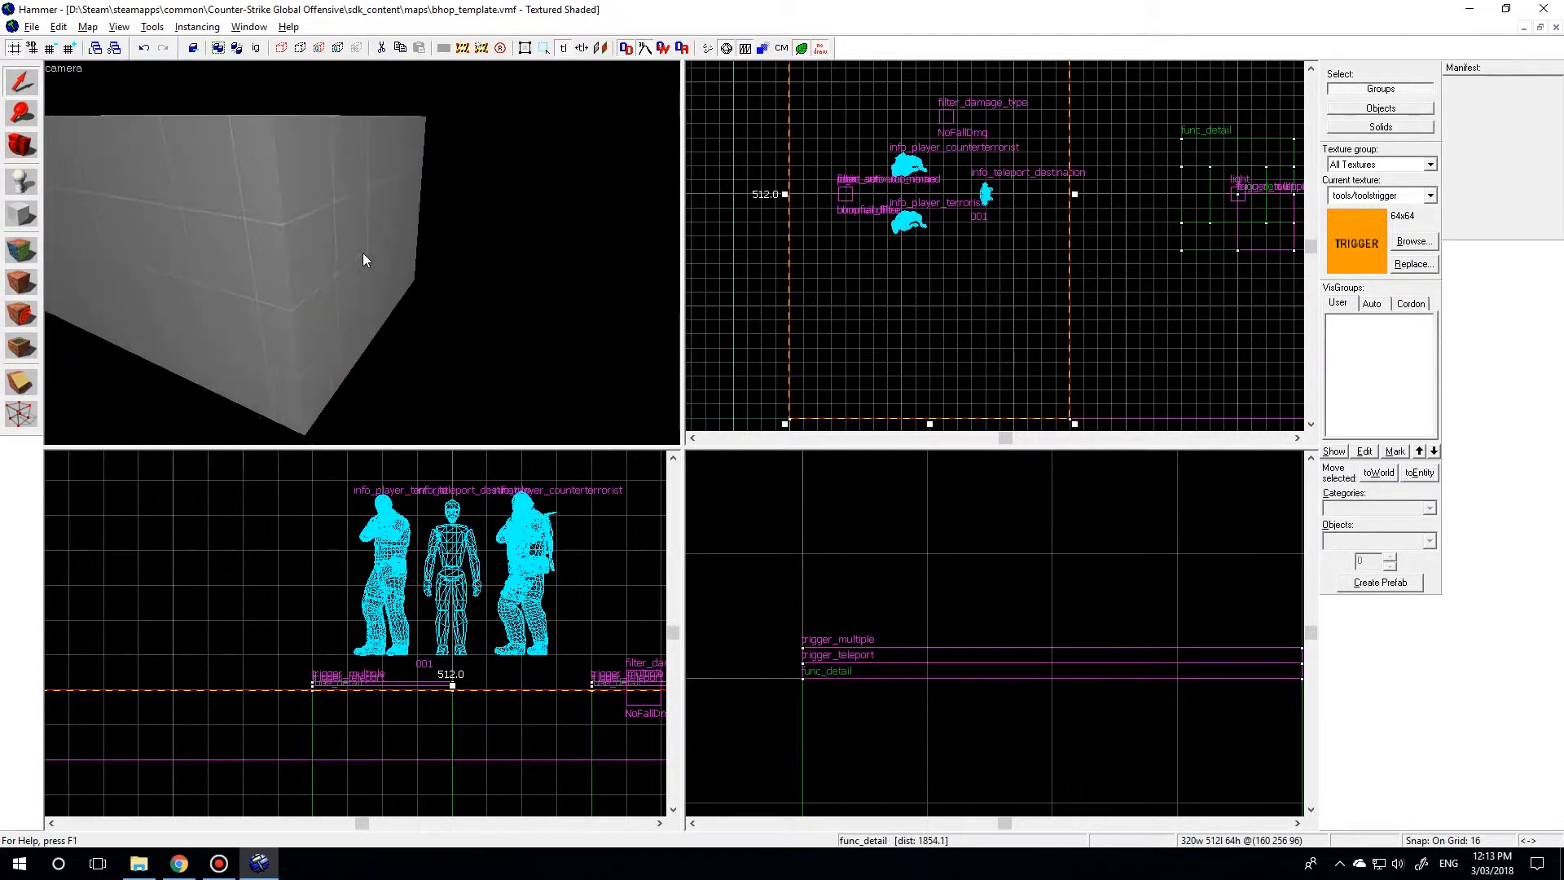
{"action": "left_click", "coordinate": [363, 259]}
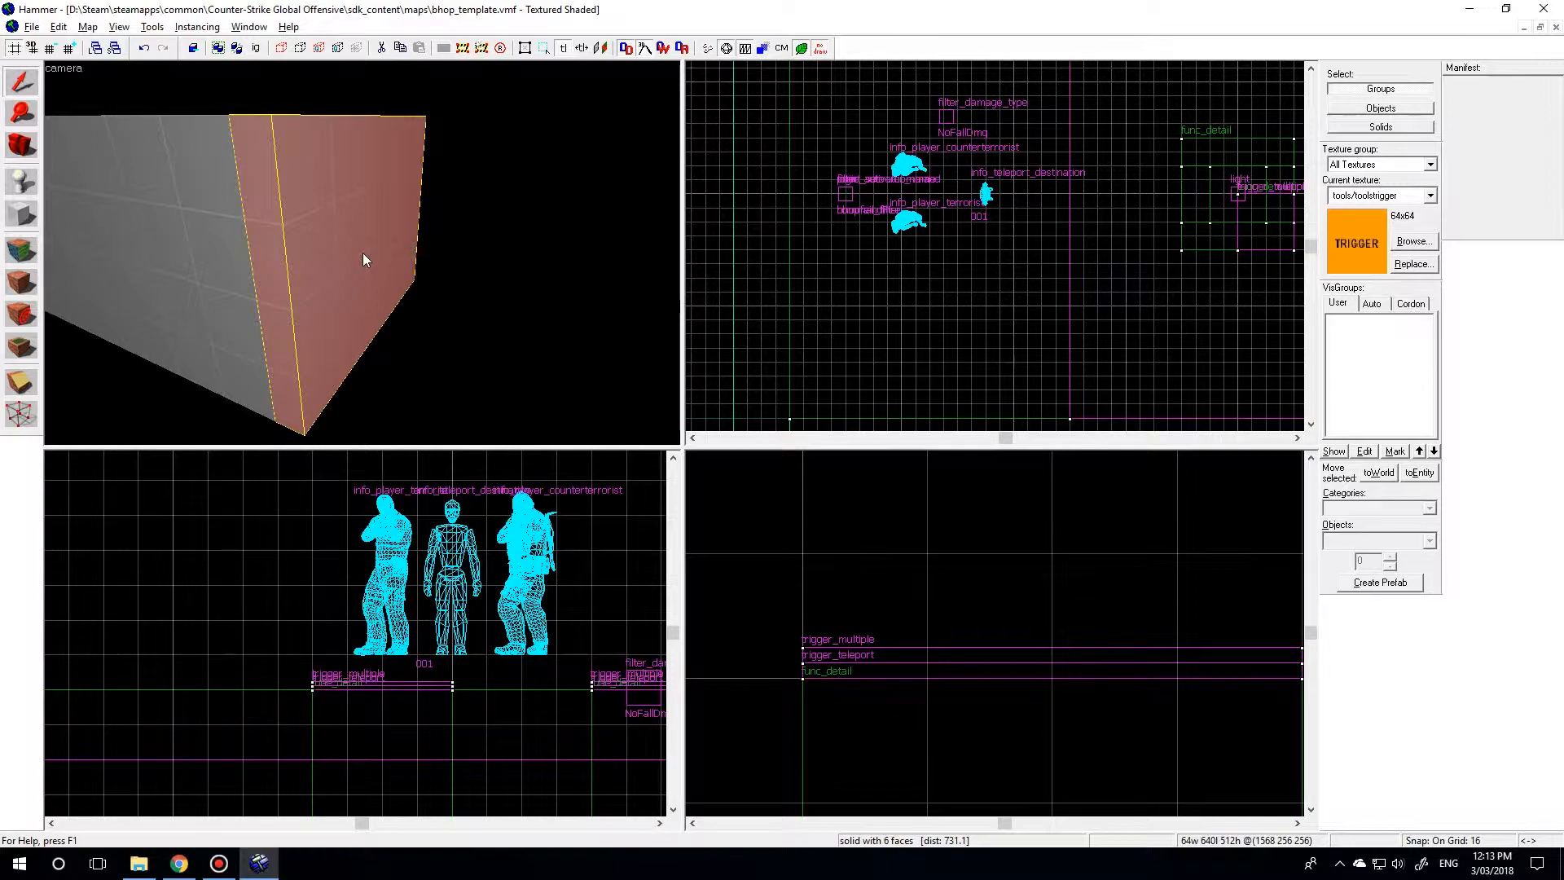
{"action": "key", "text": "Delete"}
{"action": "key", "text": "z"}
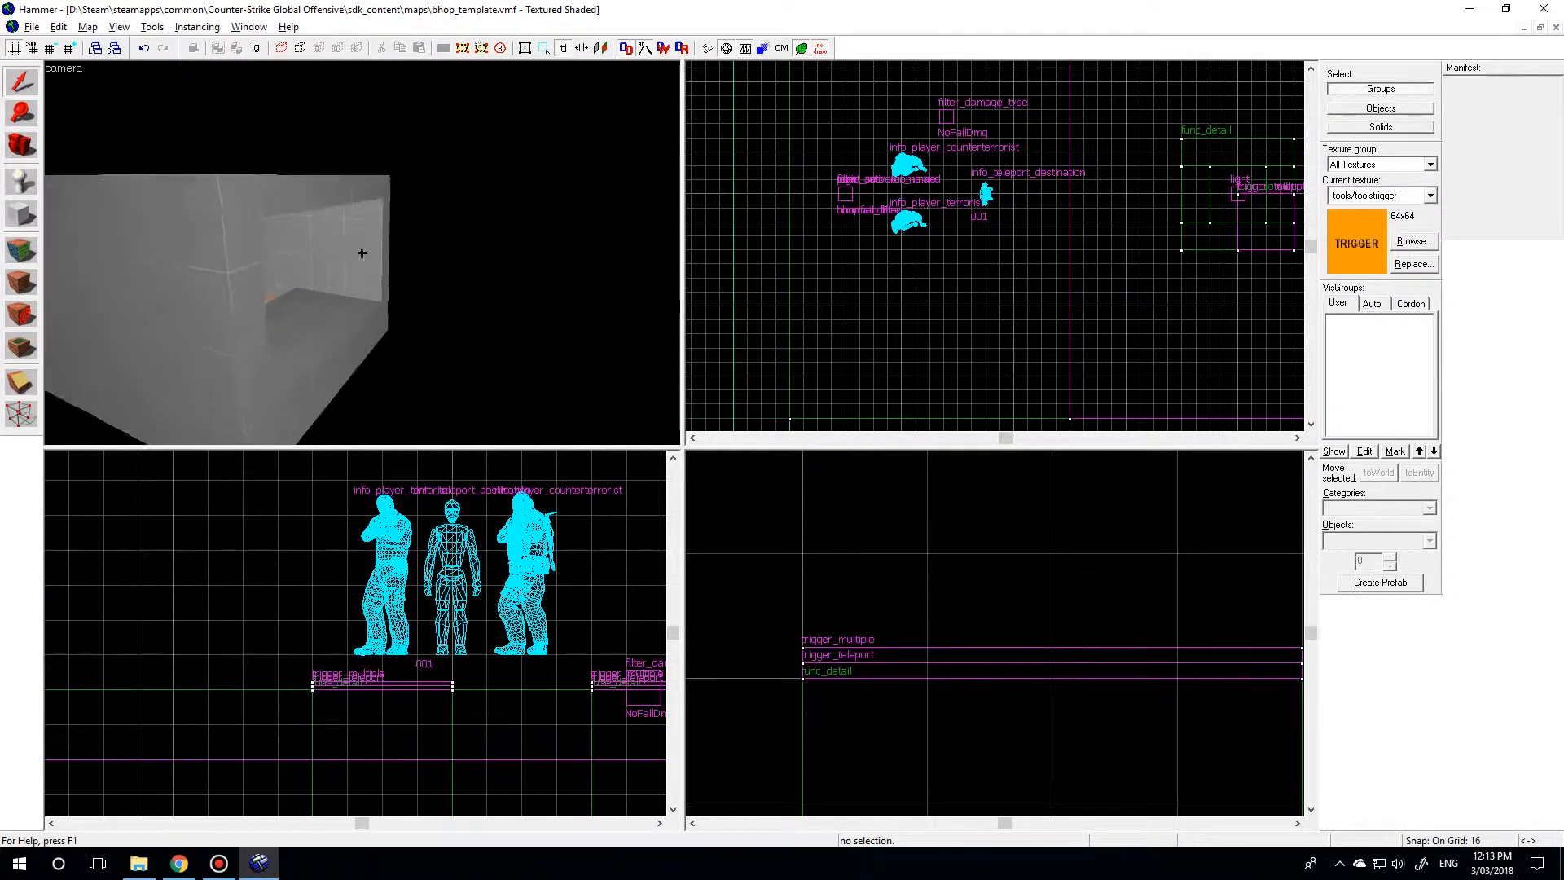
- Set the grid to 256 and clone the hallway floor past the open end, resizing the copy to 256 x 512
{"action": "key", "text": "d"}
{"action": "key", "text": "z"}
{"action": "left_click", "coordinate": [346, 276]}
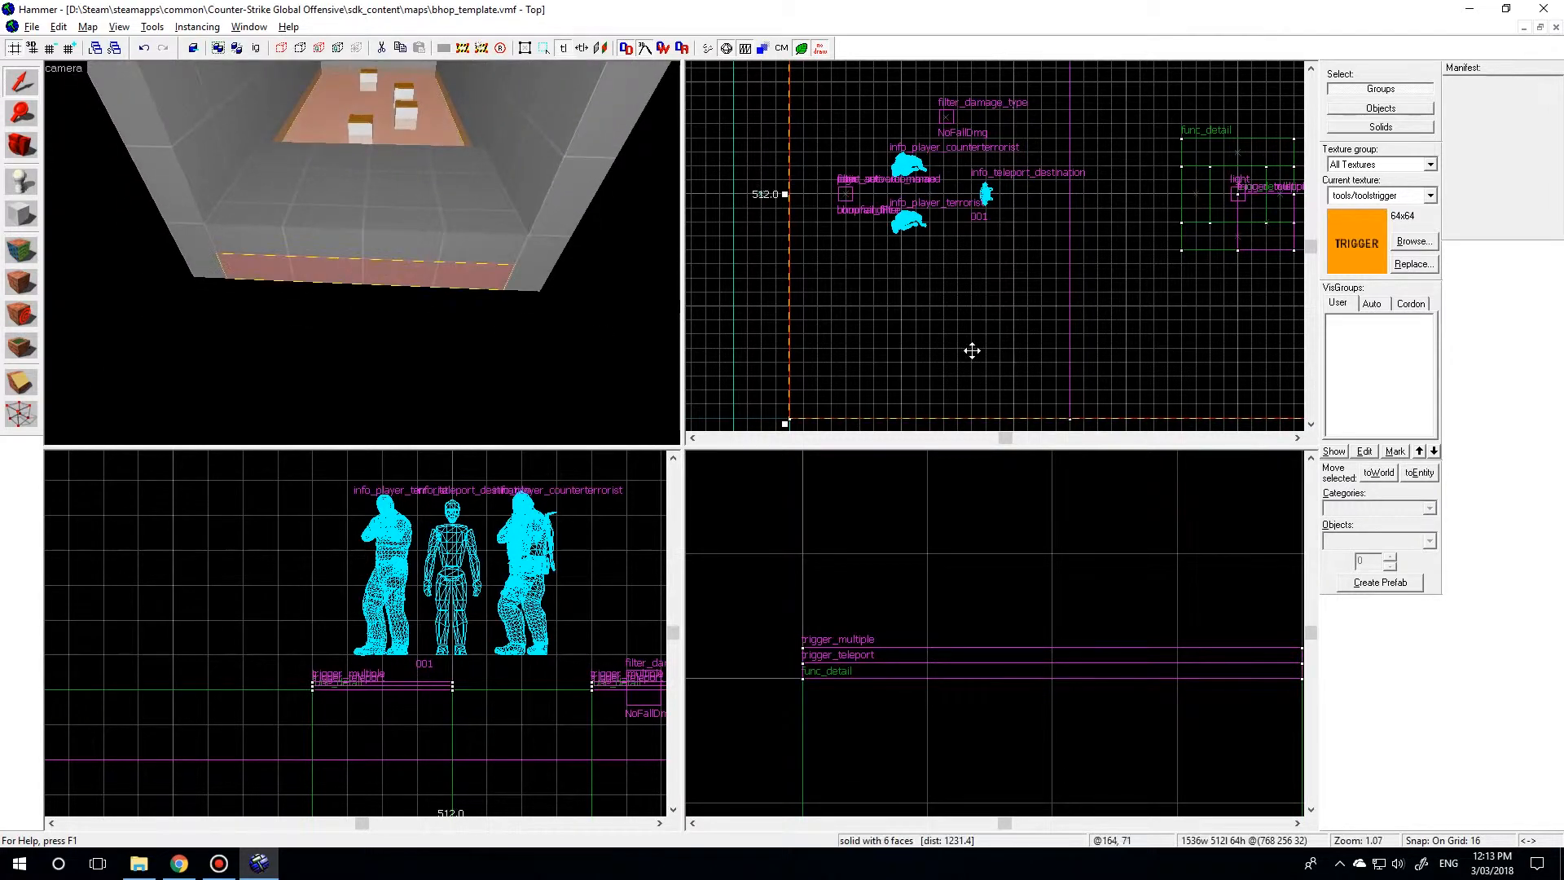
{"action": "scroll", "coordinate": [971, 350], "scroll_direction": "down", "scroll_amount": 5}
{"action": "key", "text": "alt+Return"}
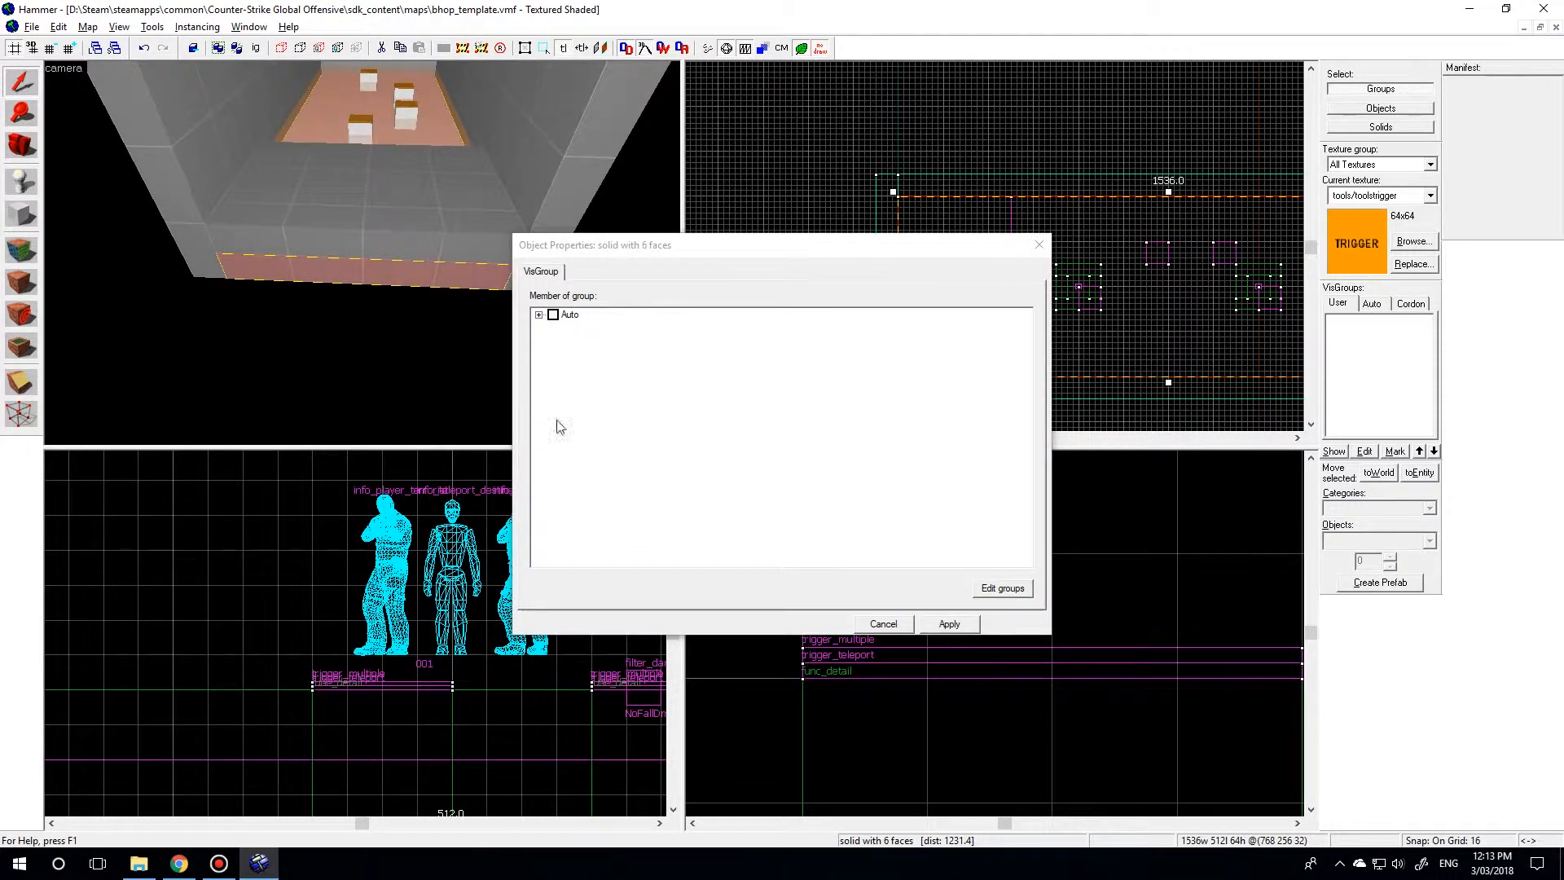
{"action": "left_click", "coordinate": [874, 623]}
{"action": "scroll", "coordinate": [896, 259], "scroll_direction": "down", "scroll_amount": 3}
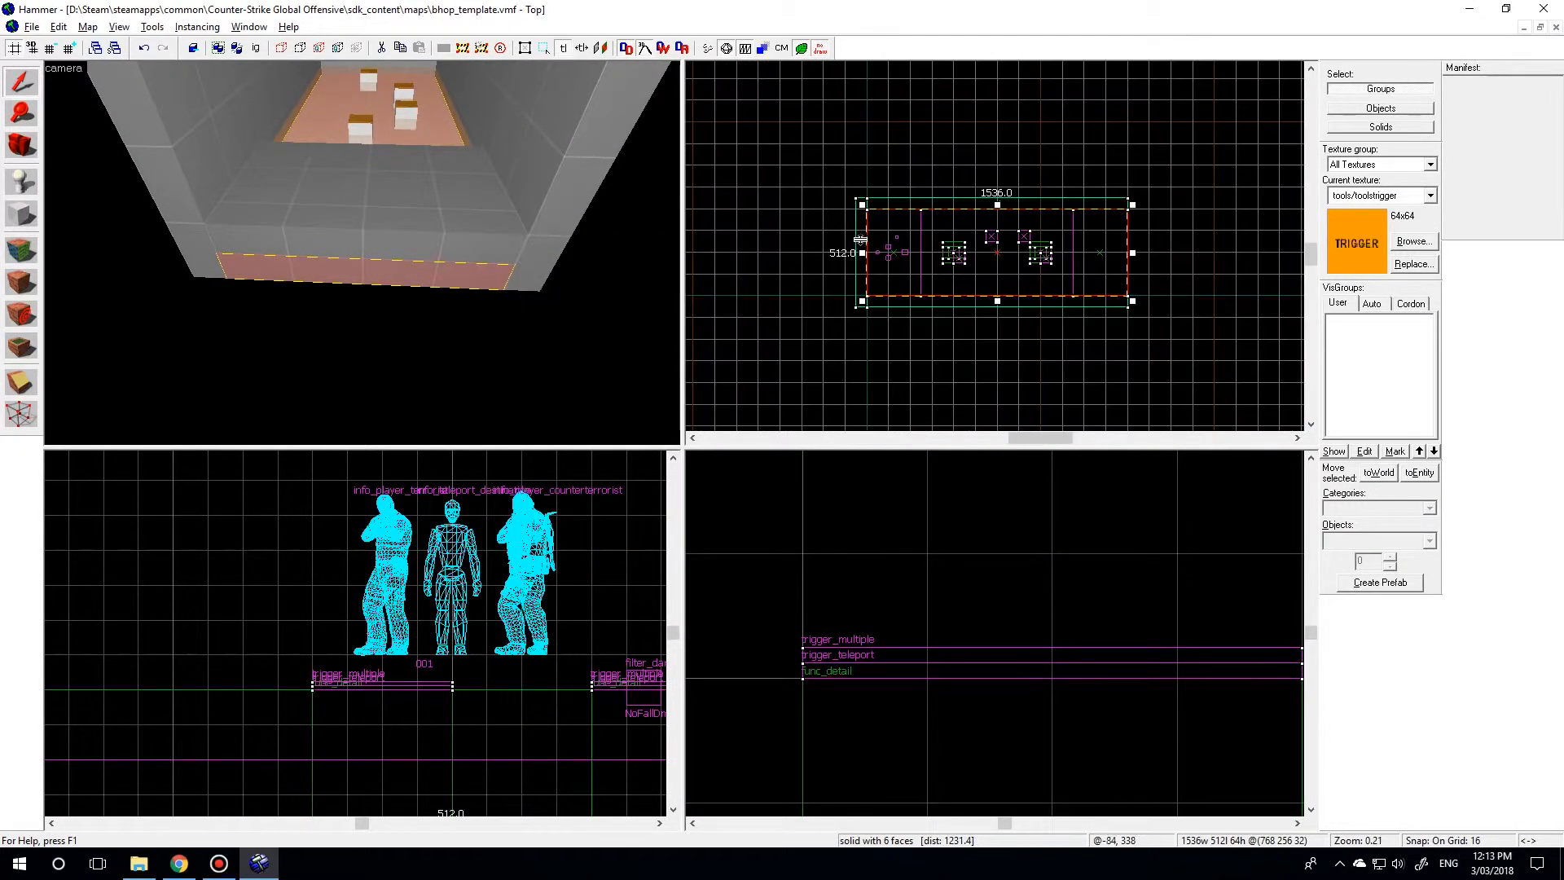
{"action": "key", "text": "]"}
{"action": "scroll", "coordinate": [798, 247], "scroll_direction": "down", "scroll_amount": 1}
{"action": "scroll", "coordinate": [1157, 213], "scroll_direction": "up", "scroll_amount": 1}
{"action": "mouse_move", "coordinate": [851, 271]}
{"action": "left_mouse_down", "text": "shift"}
{"action": "mouse_move", "coordinate": [1170, 279]}
{"action": "mouse_move", "coordinate": [1104, 280]}
{"action": "left_mouse_up", "text": "shift"}
{"action": "left_click_drag", "start_coordinate": [1253, 265], "coordinate": [1079, 263]}
- Clone the 256 x 512 connecting slab further out and enlarge the copy into a 1280 x 1536 room floor
{"action": "scroll", "coordinate": [1175, 267], "scroll_direction": "up", "scroll_amount": 2}
{"action": "scroll", "coordinate": [824, 258], "scroll_direction": "down", "scroll_amount": 2}
{"action": "scroll", "coordinate": [1026, 261], "scroll_direction": "up", "scroll_amount": 2}
{"action": "left_click_drag", "start_coordinate": [954, 262], "coordinate": [1021, 262]}
{"action": "key", "text": "z"}
{"action": "key", "text": "s"}
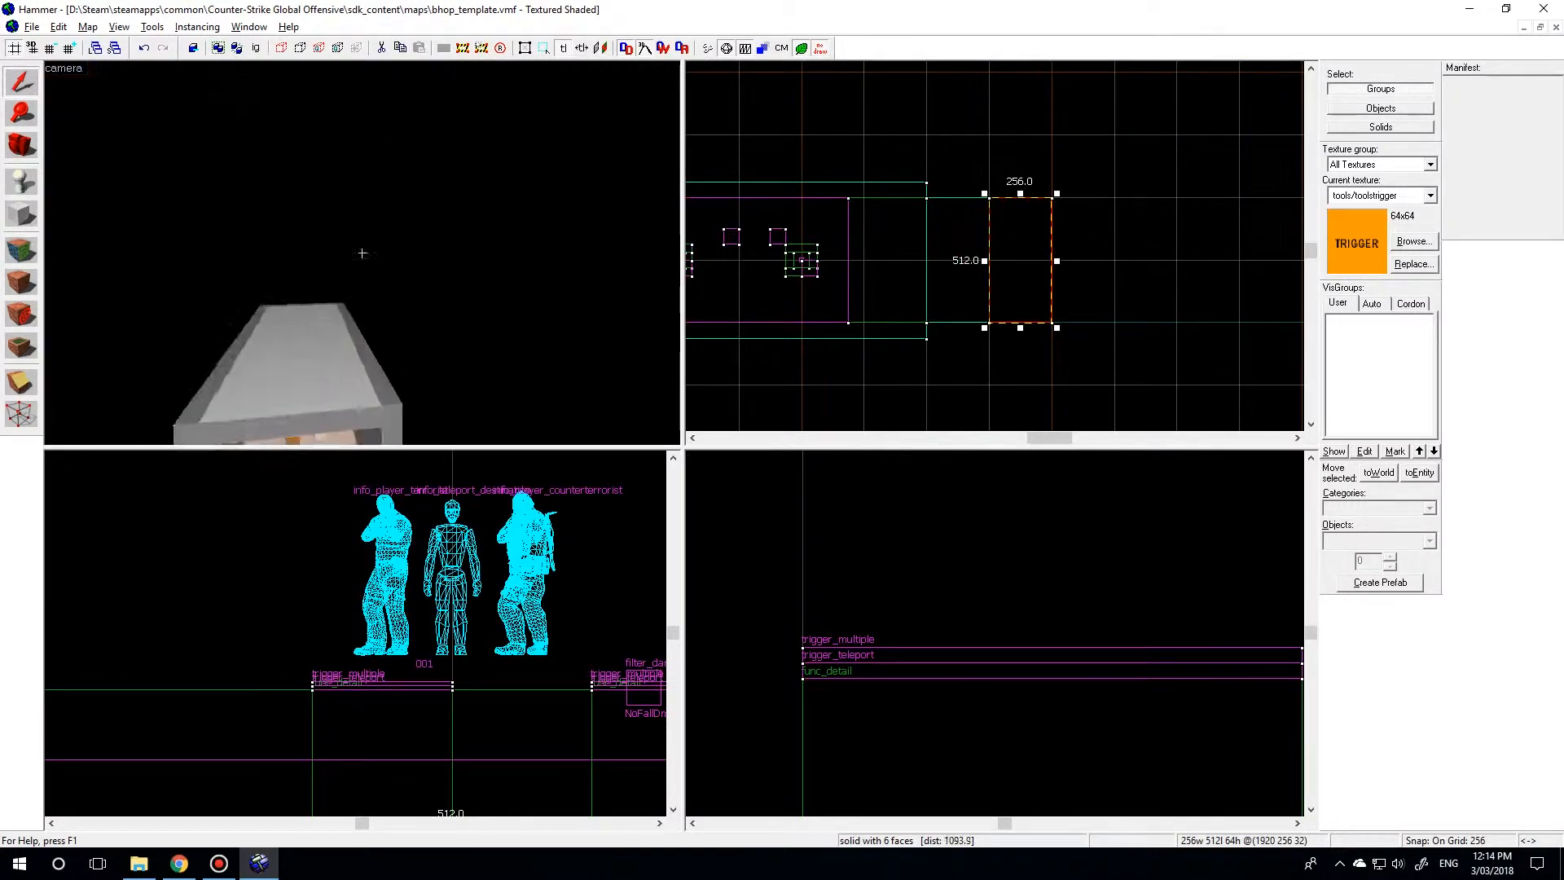
{"action": "key", "text": "z"}
{"action": "scroll", "coordinate": [932, 272], "scroll_direction": "down", "scroll_amount": 4}
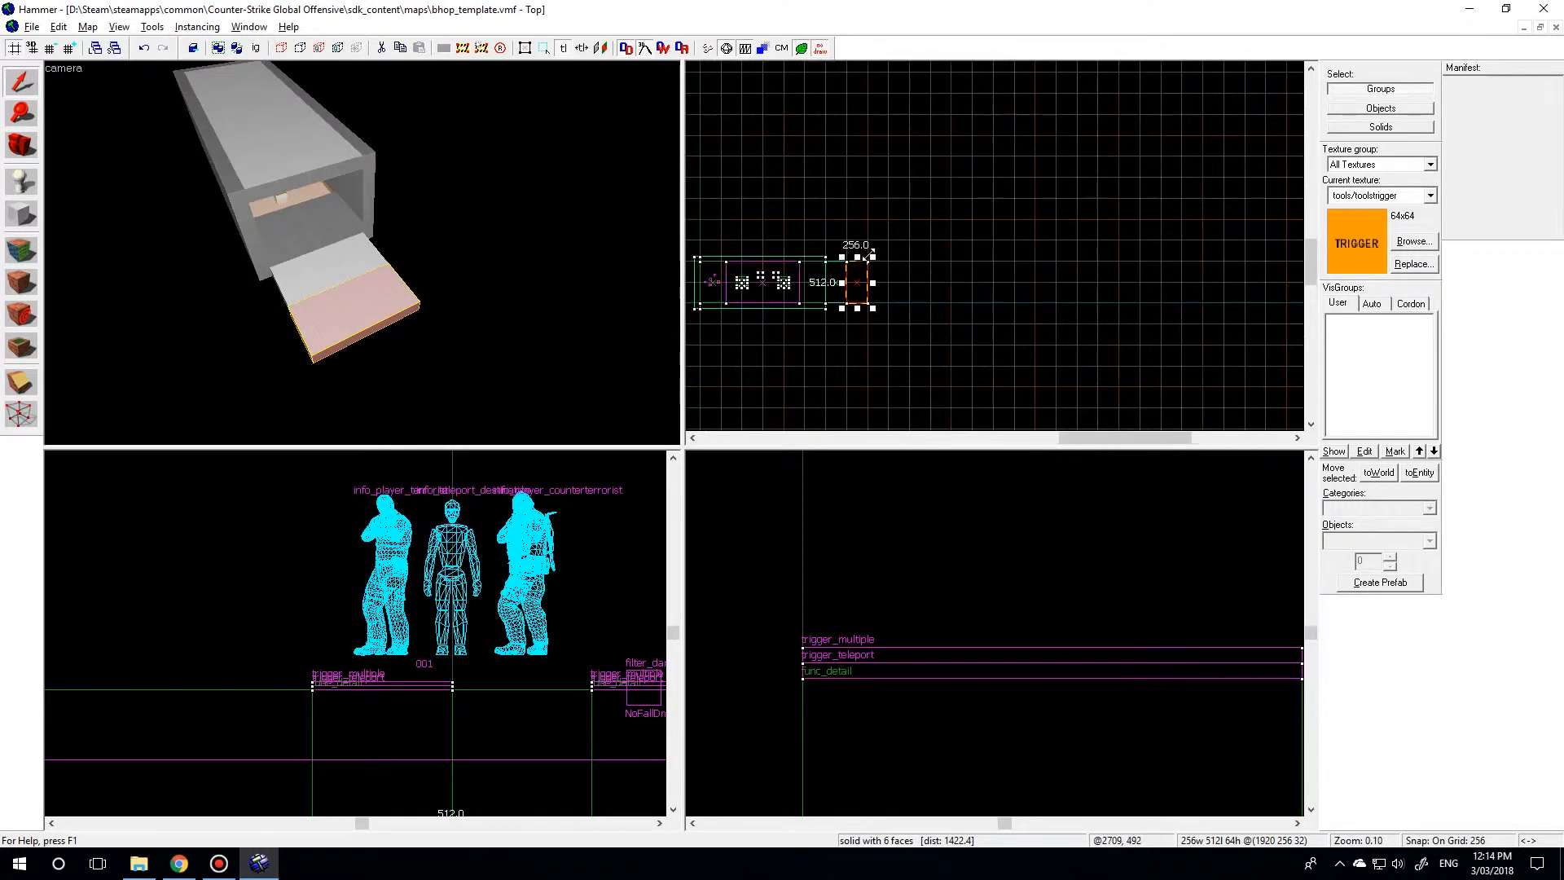
{"action": "left_click_drag", "start_coordinate": [871, 258], "coordinate": [956, 216]}
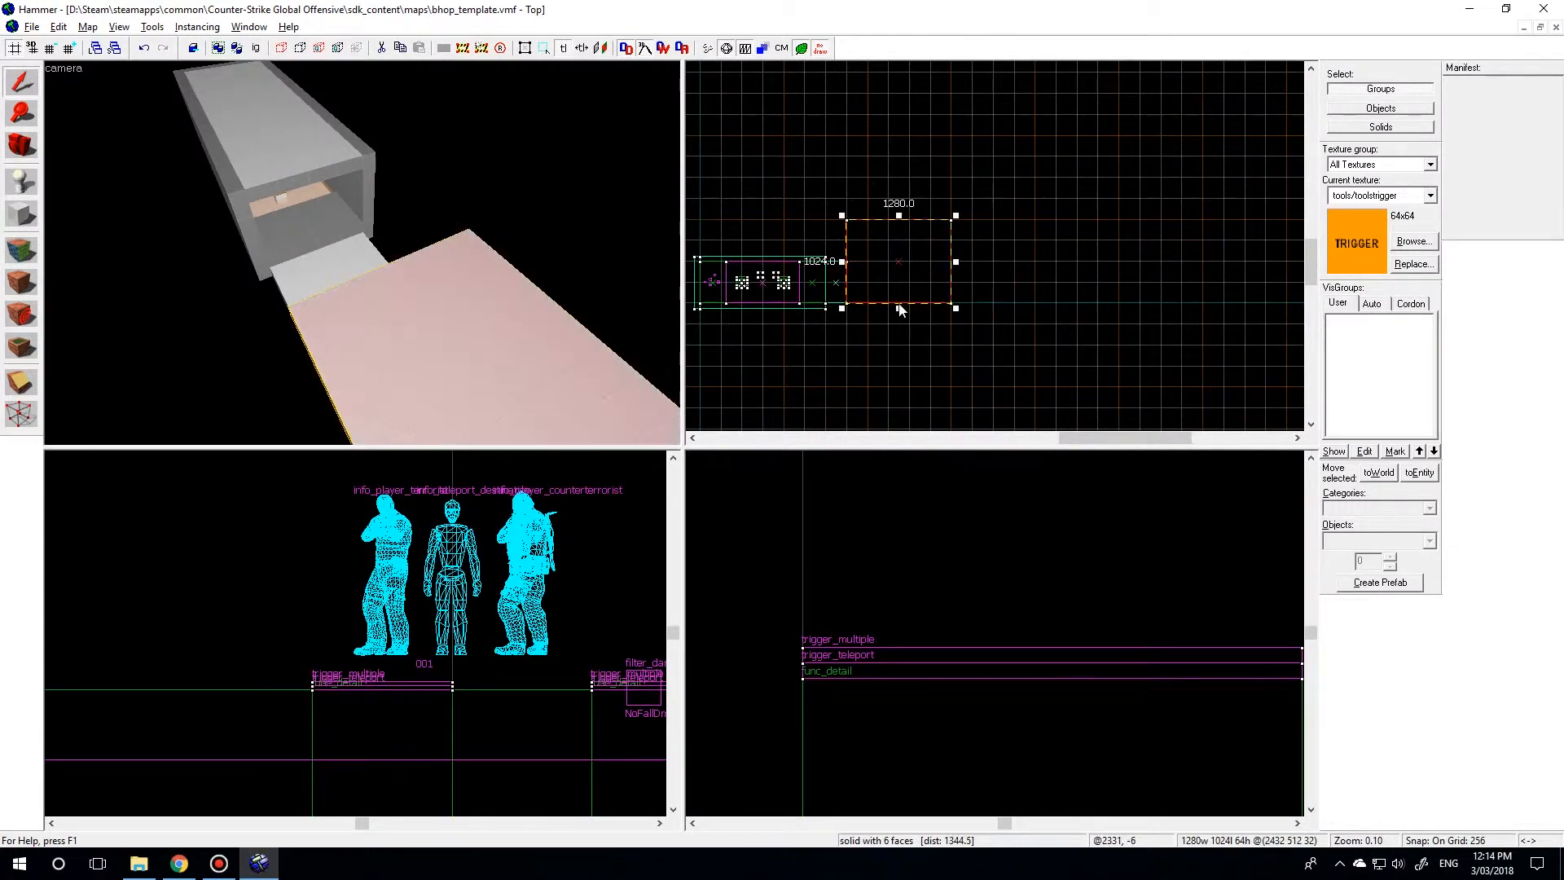
{"action": "left_click_drag", "start_coordinate": [899, 308], "coordinate": [900, 349]}
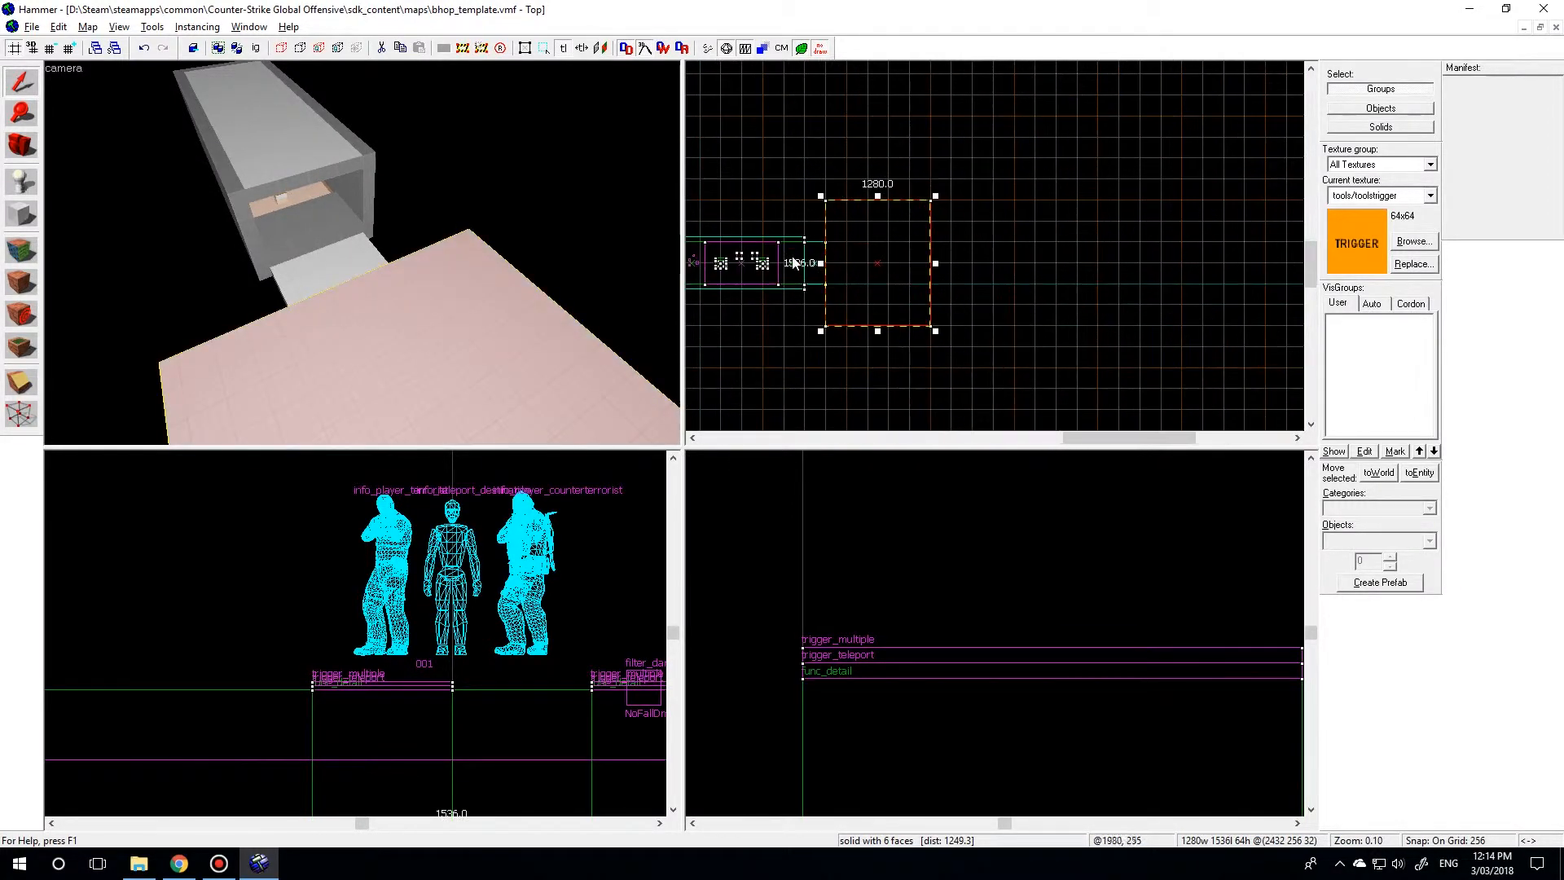
- Clone the connecting slab to the far side of the large floor and lengthen the copy to 768 x 512
{"action": "key", "text": "Escape"}
{"action": "scroll", "coordinate": [817, 261], "scroll_direction": "up", "scroll_amount": 2}
{"action": "left_click", "coordinate": [817, 262]}
{"action": "left_click_drag", "start_coordinate": [813, 267], "coordinate": [1001, 274], "text": "shift"}
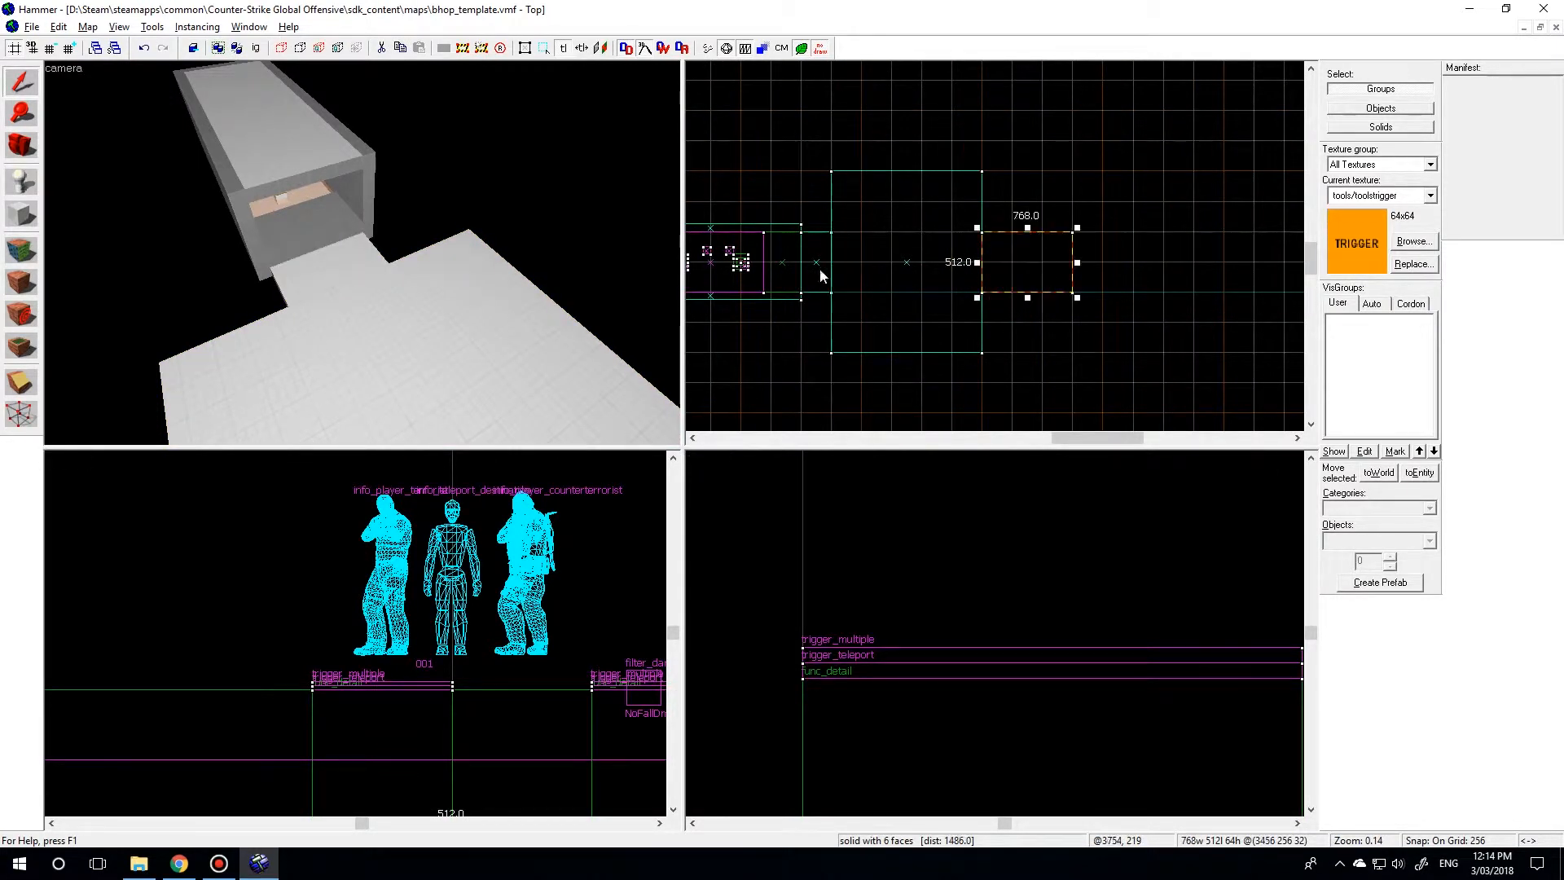
- Clone the 64 x 64 jump block nearest the hallway's open end out onto the large floor
{"action": "key", "text": "z"}
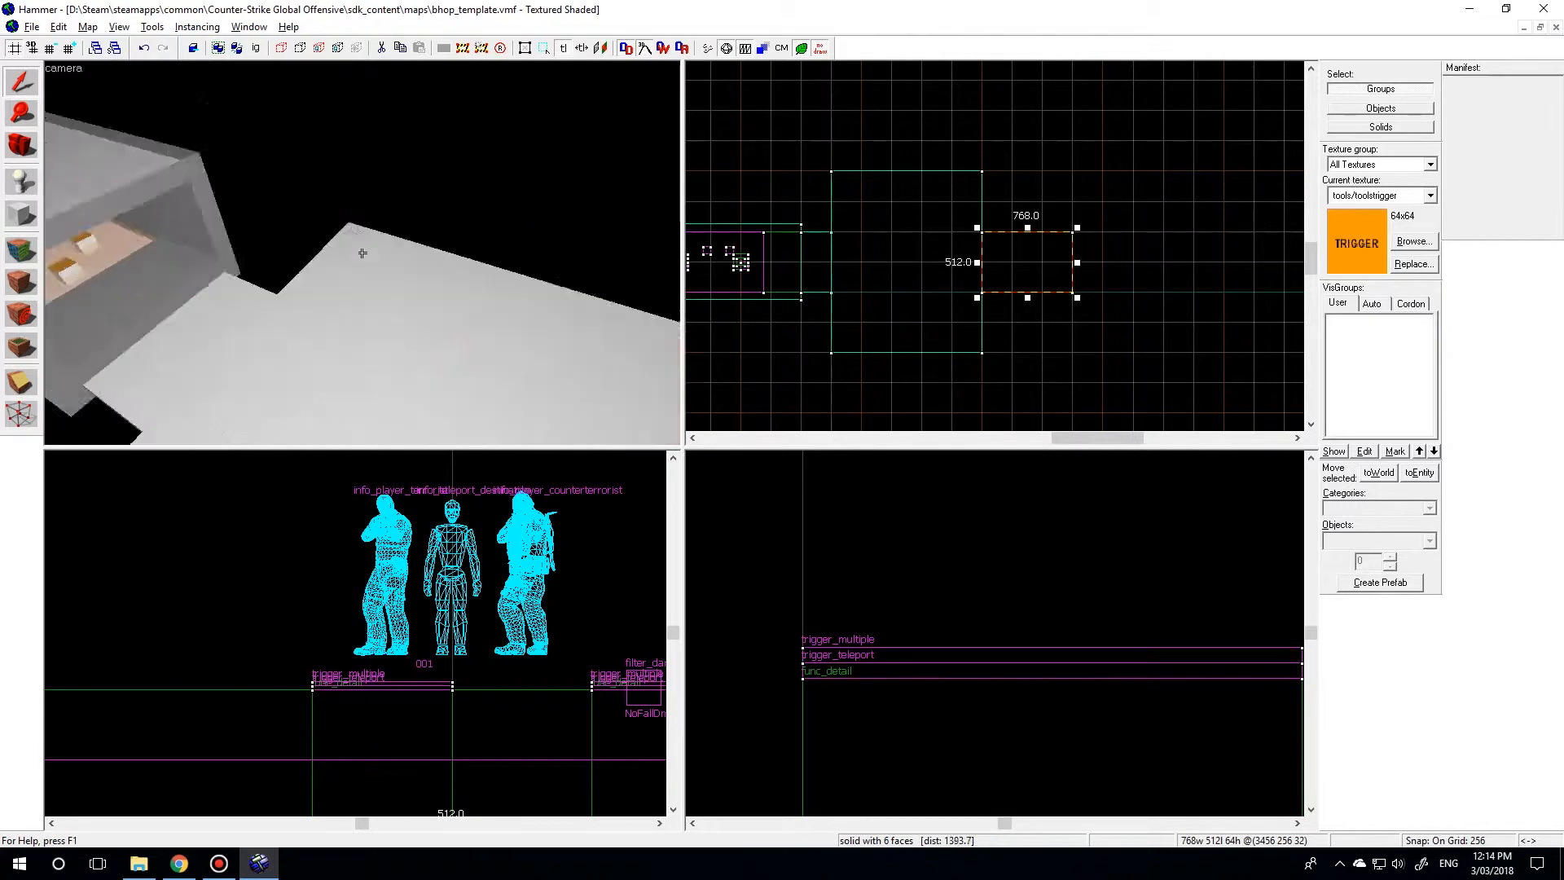
{"action": "left_click", "coordinate": [363, 254]}
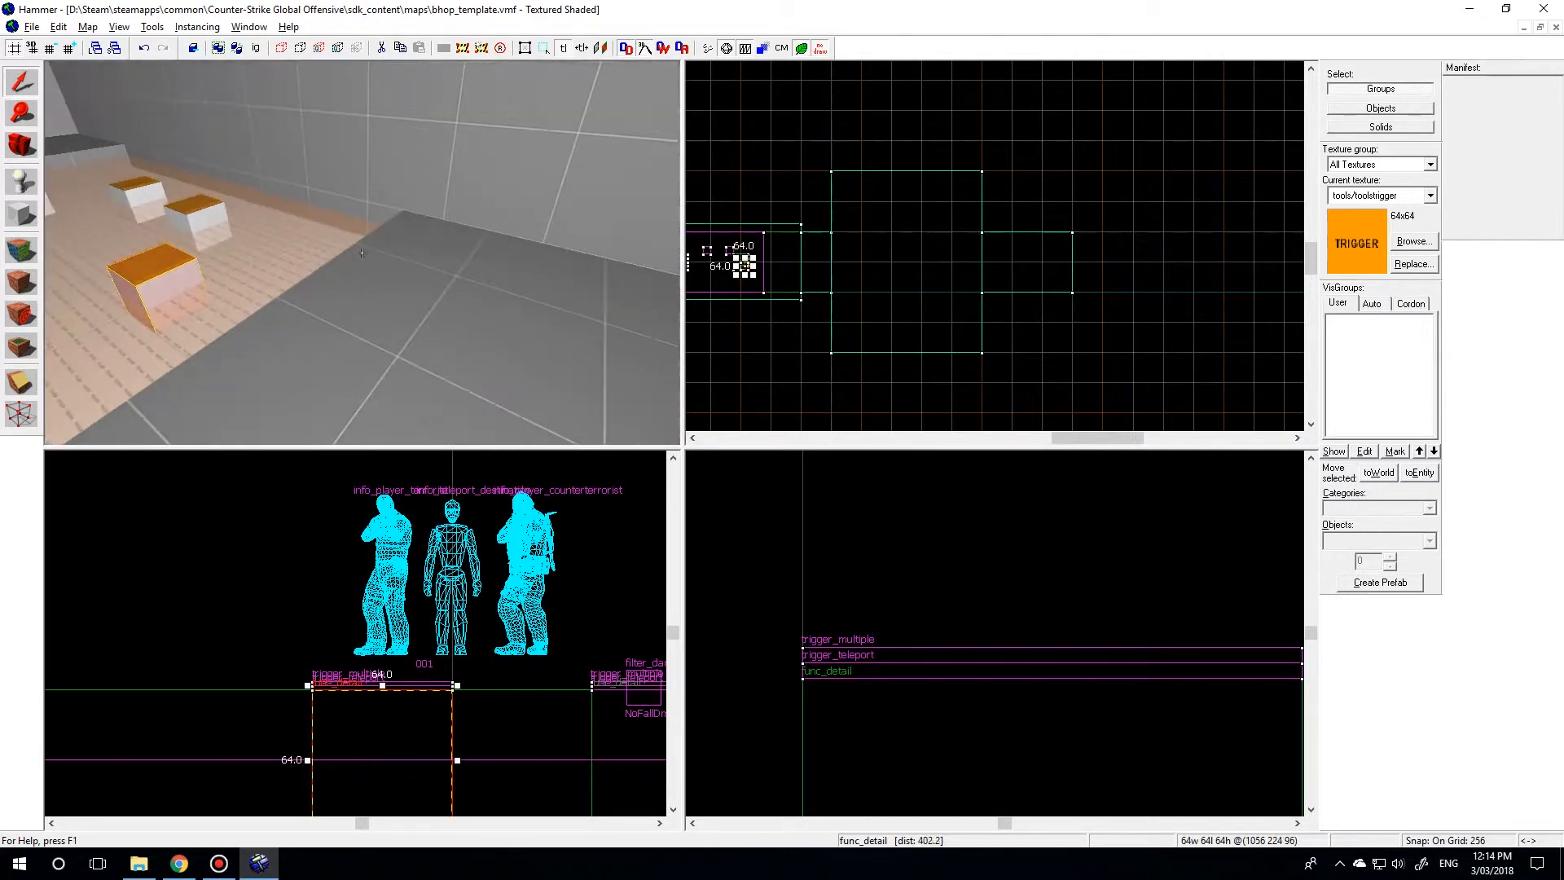
{"action": "key", "text": "s"}
{"action": "key", "text": "z"}
{"action": "scroll", "coordinate": [802, 265], "scroll_direction": "up", "scroll_amount": 5}
{"action": "scroll", "coordinate": [990, 299], "scroll_direction": "down", "scroll_amount": 3}
{"action": "scroll", "coordinate": [845, 281], "scroll_direction": "up", "scroll_amount": 3}
{"action": "key", "text": "z"}
{"action": "key", "text": "d"}
{"action": "key", "text": "w"}
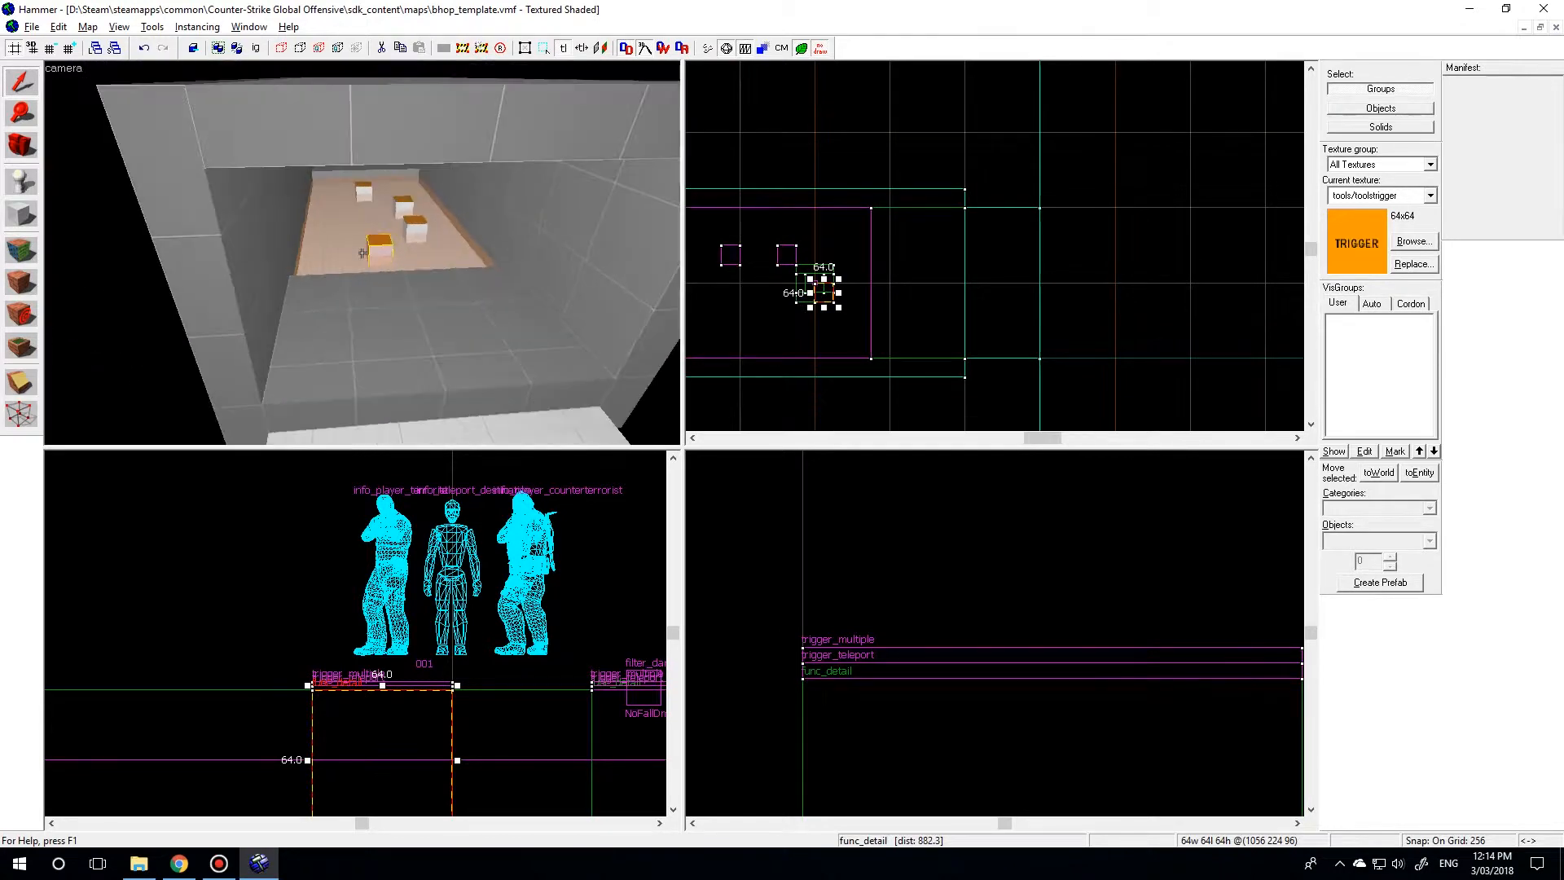
{"action": "key", "text": "w"}
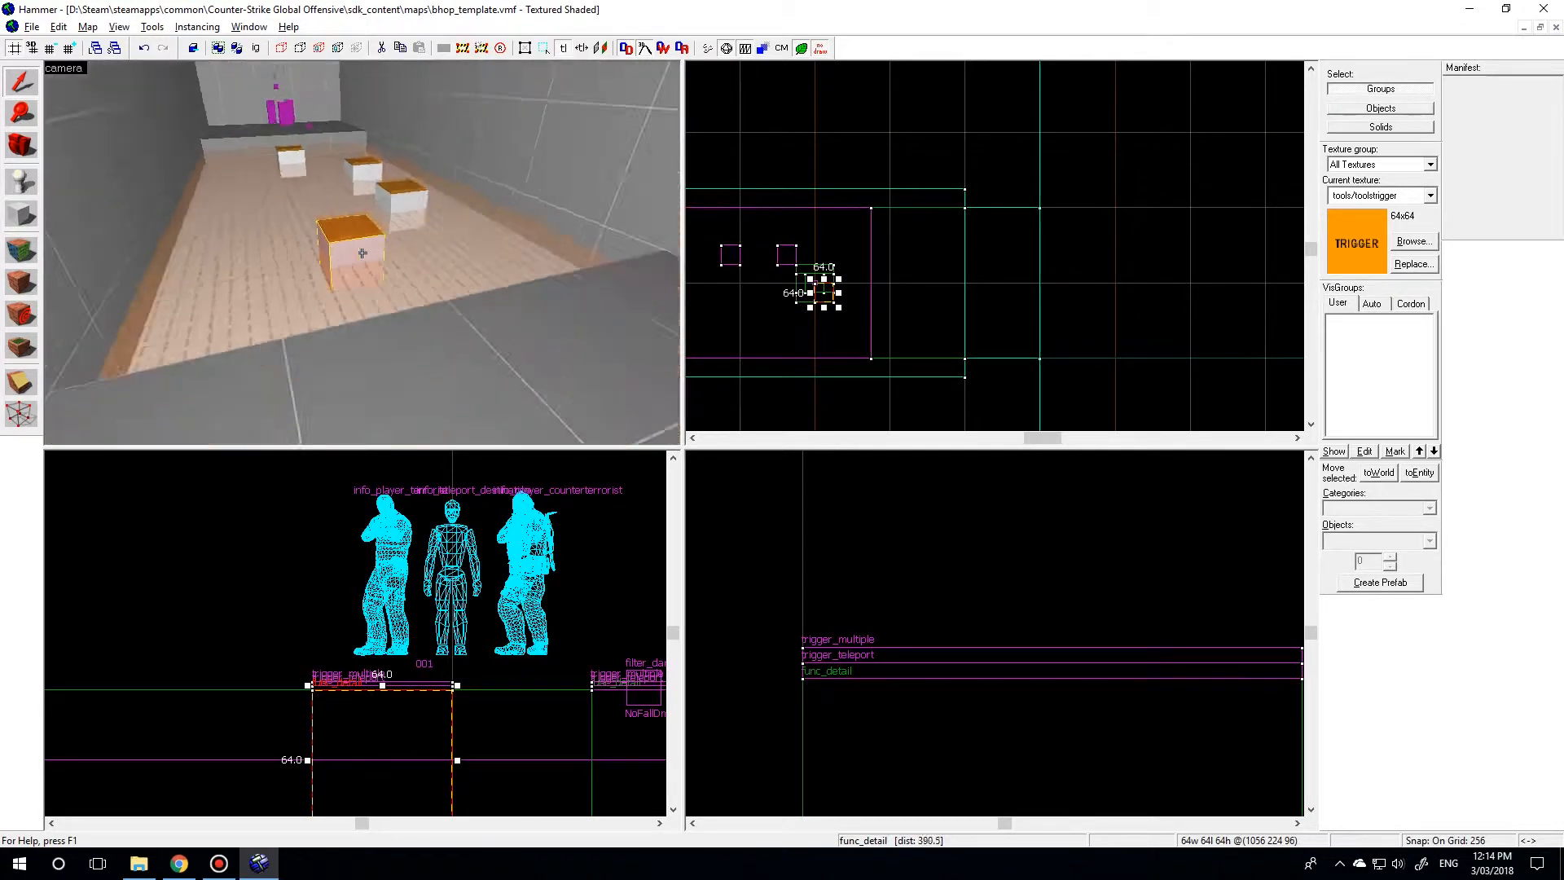
{"action": "key", "text": "w"}
{"action": "key", "text": "z"}
{"action": "scroll", "coordinate": [888, 290], "scroll_direction": "up", "scroll_amount": 3}
{"action": "left_click_drag", "start_coordinate": [768, 291], "coordinate": [1161, 282]}
{"action": "scroll", "coordinate": [967, 258], "scroll_direction": "down", "scroll_amount": 2}
- Reduce the grid to 64 and move the cloned 64 x 64 block onto the slab connecting the hallway and large floor
{"action": "key", "text": "bracketleft"}
{"action": "key", "text": "bracketleft"}
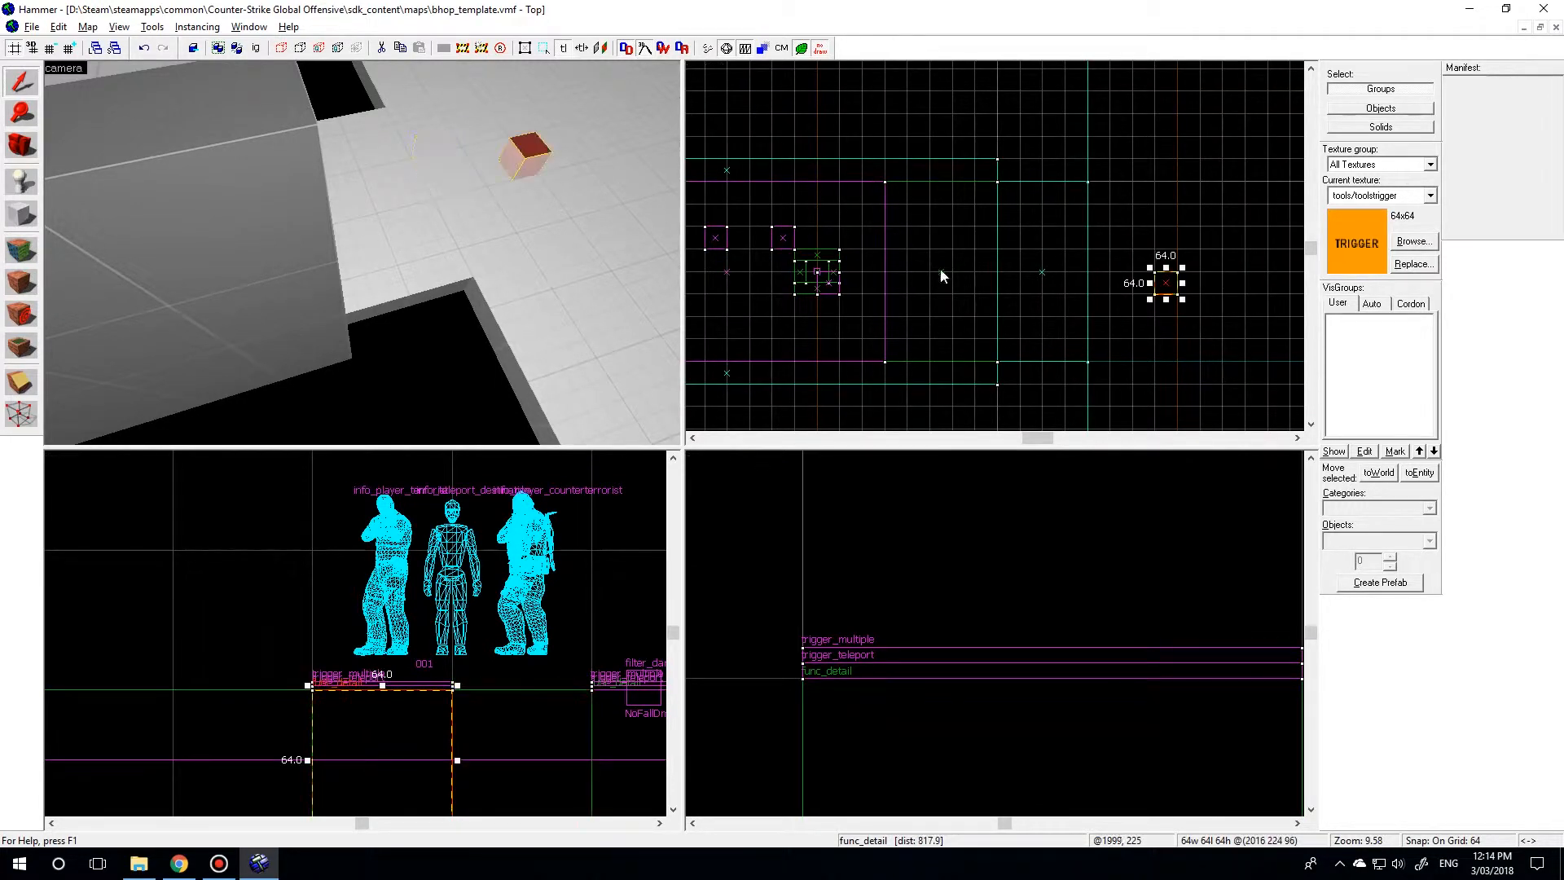
{"action": "key", "text": "z"}
{"action": "key", "text": "z"}
{"action": "scroll", "coordinate": [917, 291], "scroll_direction": "down", "scroll_amount": 3}
{"action": "scroll", "coordinate": [1055, 290], "scroll_direction": "up", "scroll_amount": 3}
{"action": "left_click_drag", "start_coordinate": [1060, 288], "coordinate": [977, 272]}
- Clone the small block, enlarge the copy to 128 x 128, and place further copies in a curve across the large floor
{"action": "key", "text": "bracketleft"}
{"action": "key", "text": "bracketright"}
{"action": "scroll", "coordinate": [867, 278], "scroll_direction": "down", "scroll_amount": 2}
{"action": "scroll", "coordinate": [973, 267], "scroll_direction": "up", "scroll_amount": 3}
{"action": "scroll", "coordinate": [789, 285], "scroll_direction": "down", "scroll_amount": 5}
{"action": "scroll", "coordinate": [899, 276], "scroll_direction": "up", "scroll_amount": 3}
{"action": "scroll", "coordinate": [857, 249], "scroll_direction": "down", "scroll_amount": 3}
{"action": "scroll", "coordinate": [929, 328], "scroll_direction": "up", "scroll_amount": 2}
{"action": "left_click_drag", "start_coordinate": [836, 248], "coordinate": [868, 325], "text": "shift"}
{"action": "scroll", "coordinate": [874, 280], "scroll_direction": "down", "scroll_amount": 1}
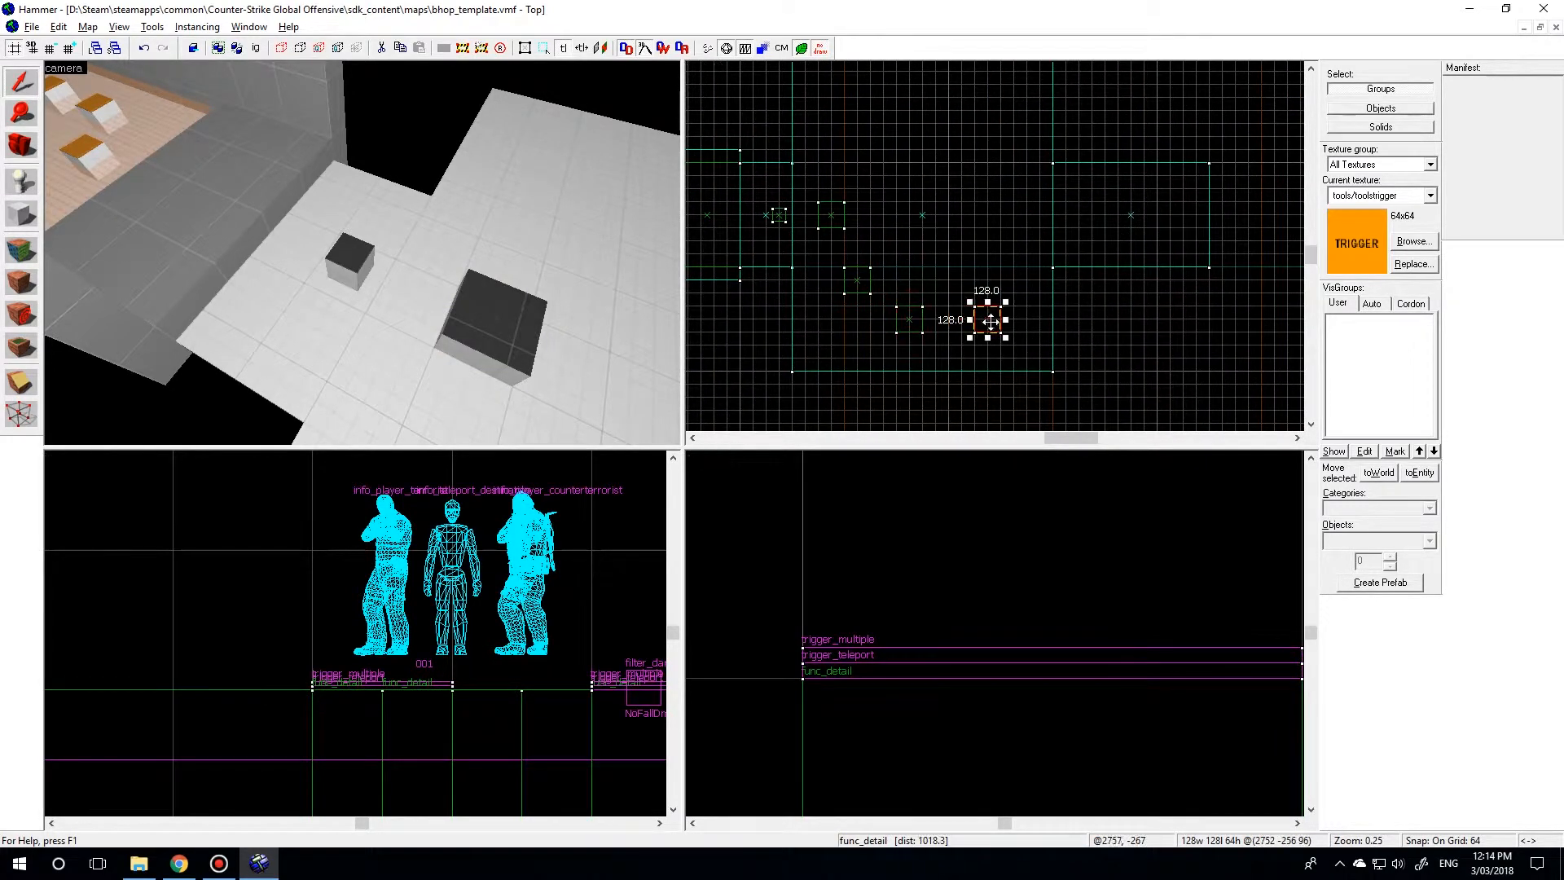
- Clone more 128 x 128 blocks toward the exit slab and along the opposite side of the large floor
{"action": "mouse_move", "coordinate": [987, 319]}
{"action": "left_mouse_down", "text": "shift"}
{"action": "mouse_move", "coordinate": [1031, 232]}
{"action": "mouse_move", "coordinate": [1033, 254]}
{"action": "mouse_move", "coordinate": [1053, 255]}
{"action": "left_mouse_up", "text": "shift"}
{"action": "scroll", "coordinate": [938, 259], "scroll_direction": "down", "scroll_amount": 3}
{"action": "scroll", "coordinate": [1010, 213], "scroll_direction": "up", "scroll_amount": 3}
{"action": "left_click", "coordinate": [778, 248]}
{"action": "mouse_move", "coordinate": [778, 248]}
{"action": "left_mouse_down", "text": "shift"}
{"action": "mouse_move", "coordinate": [842, 169]}
{"action": "mouse_move", "coordinate": [943, 194]}
{"action": "left_mouse_up", "text": "shift"}
- Examine the jump block layout on the large floor from several camera angles
{"action": "key", "text": "z"}
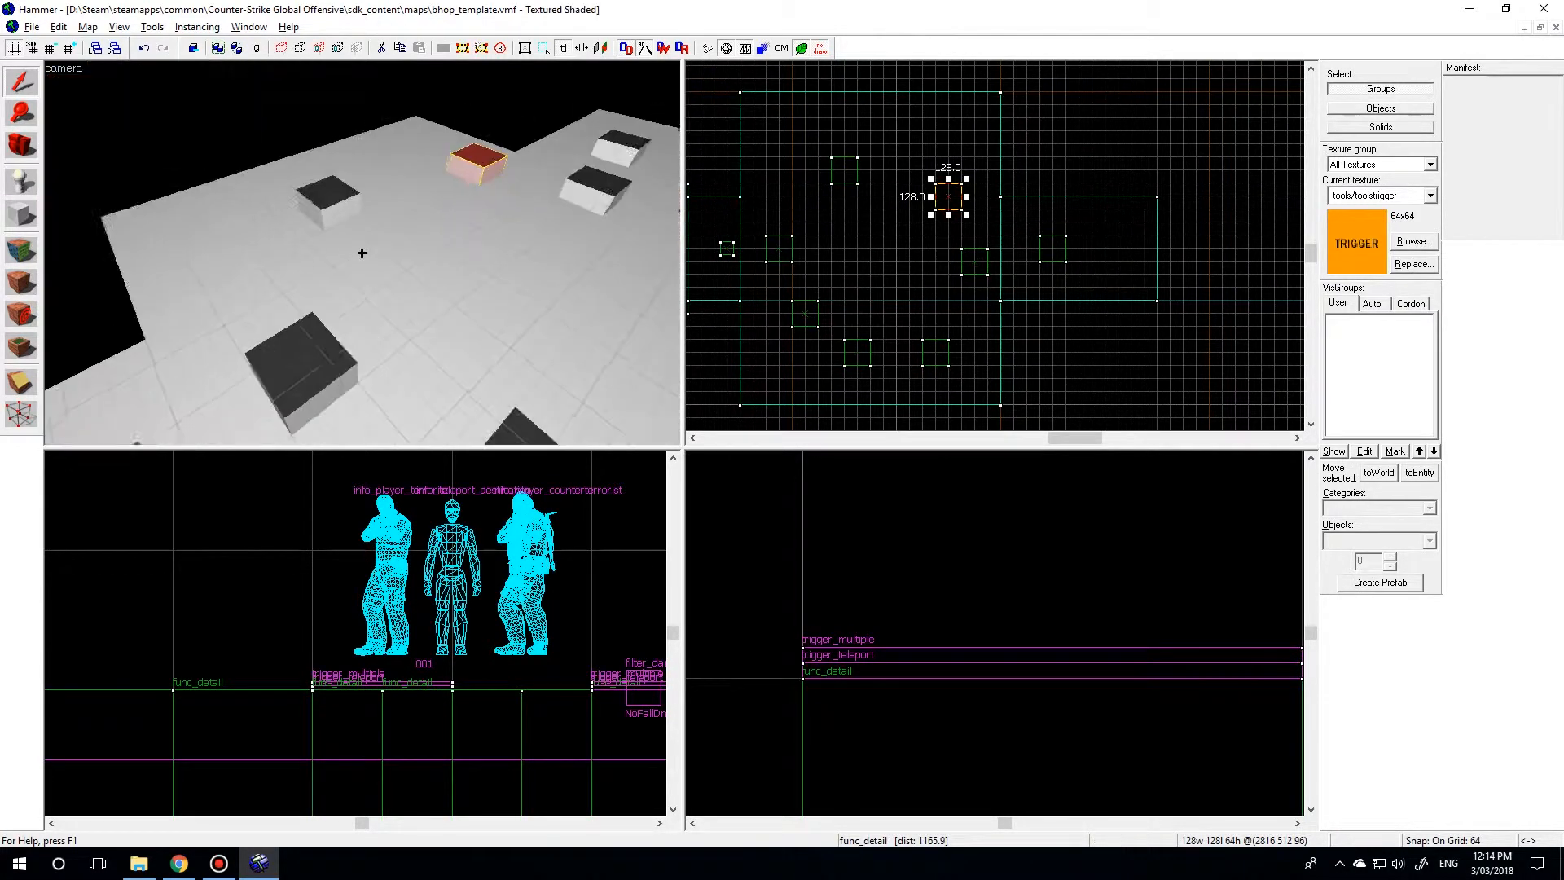
{"action": "key", "text": "w"}
{"action": "left_click", "coordinate": [363, 252]}
{"action": "key", "text": "w"}
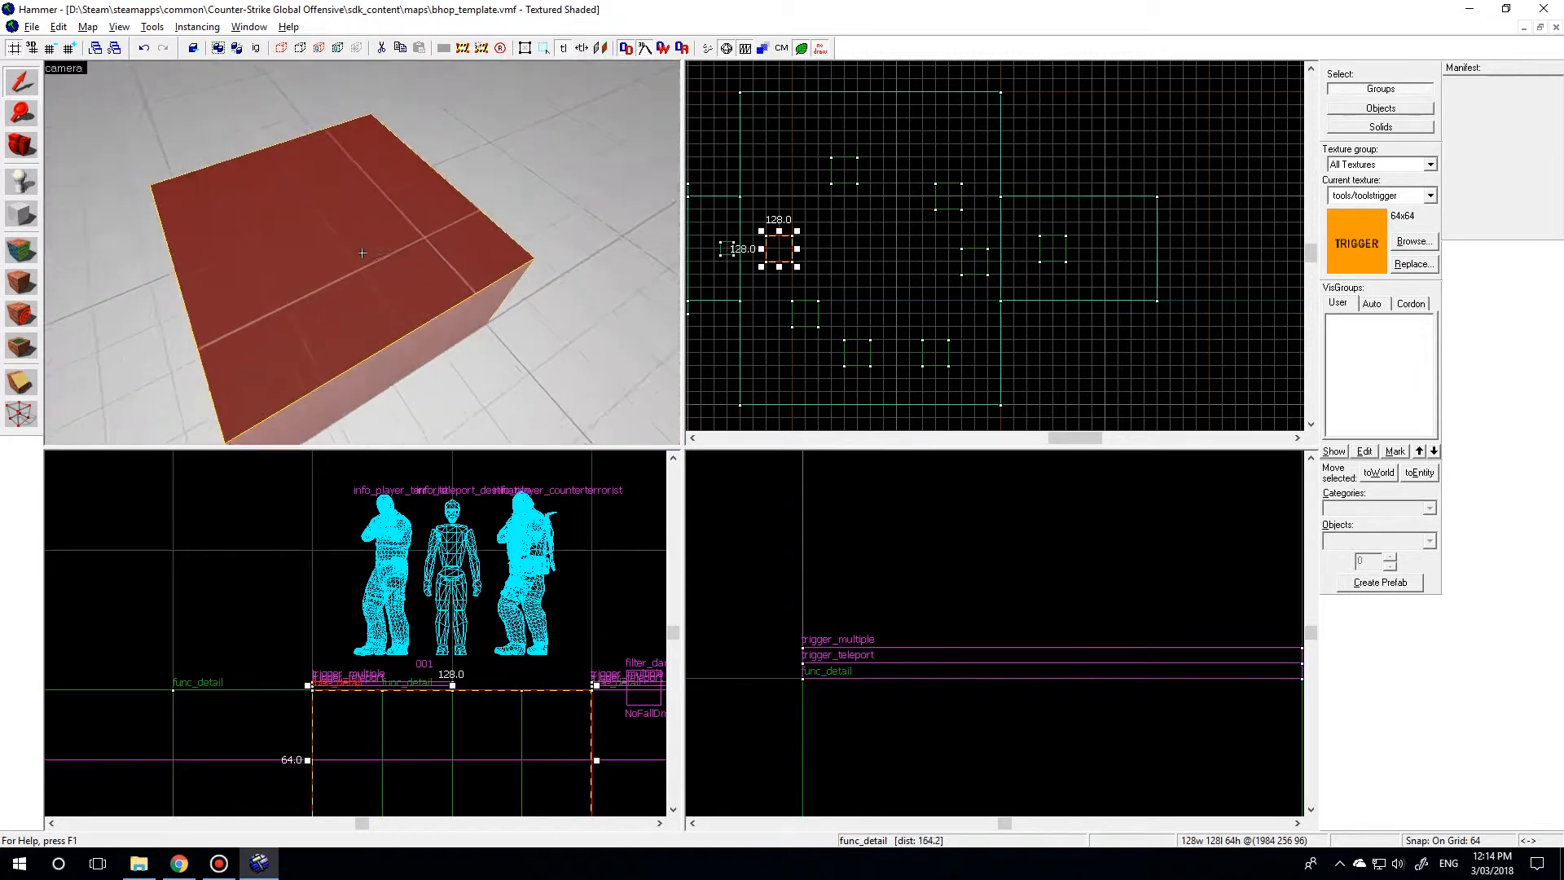
{"action": "key", "text": "s"}
{"action": "key", "text": "w"}
{"action": "key", "text": "s"}
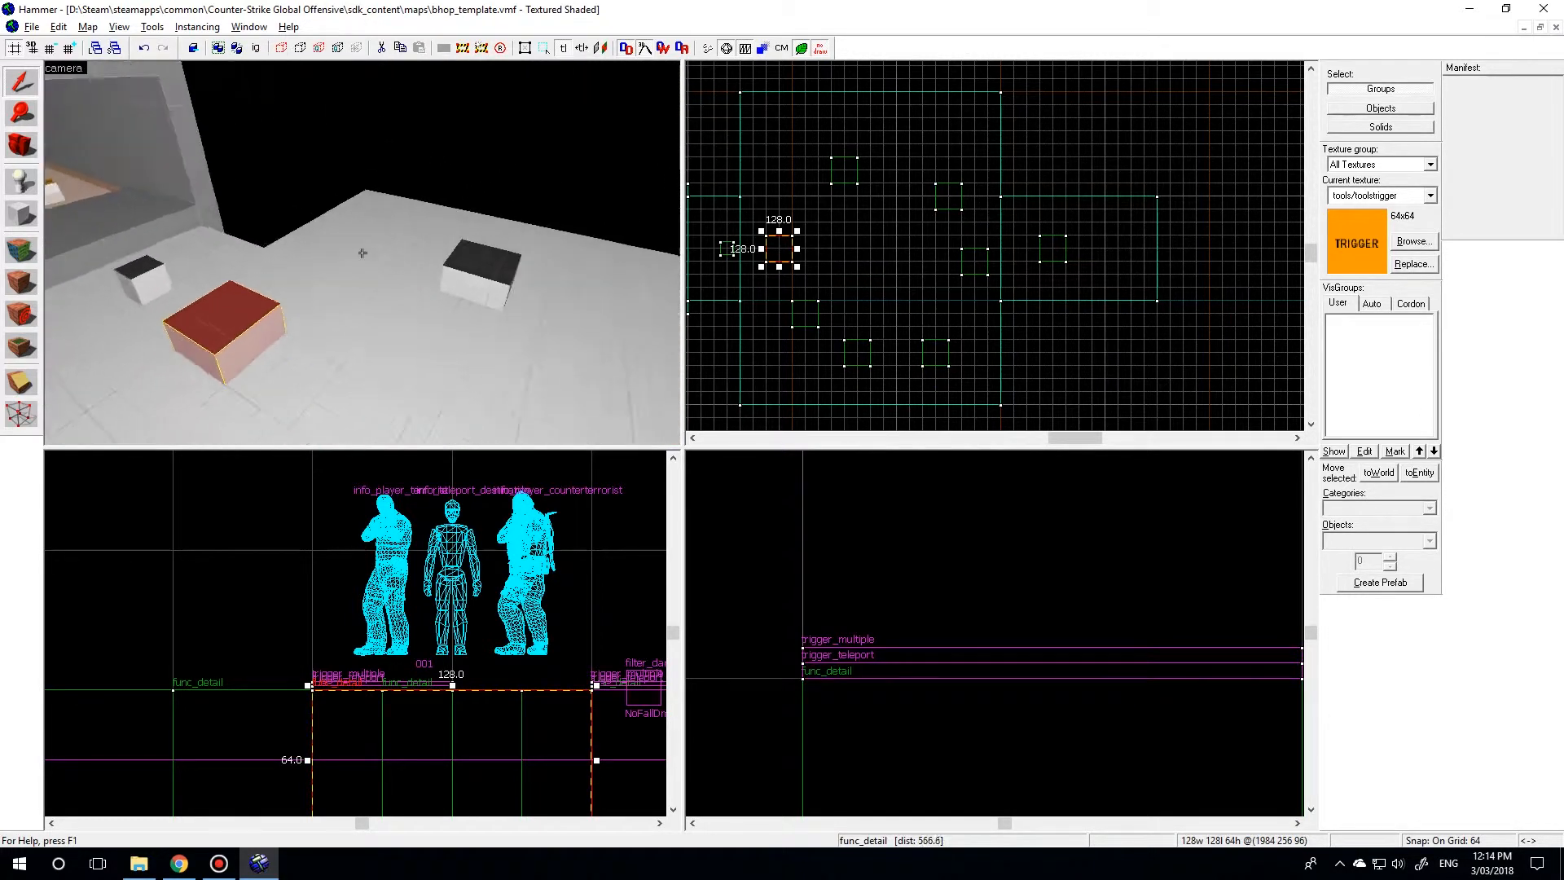
{"action": "key", "text": "w"}
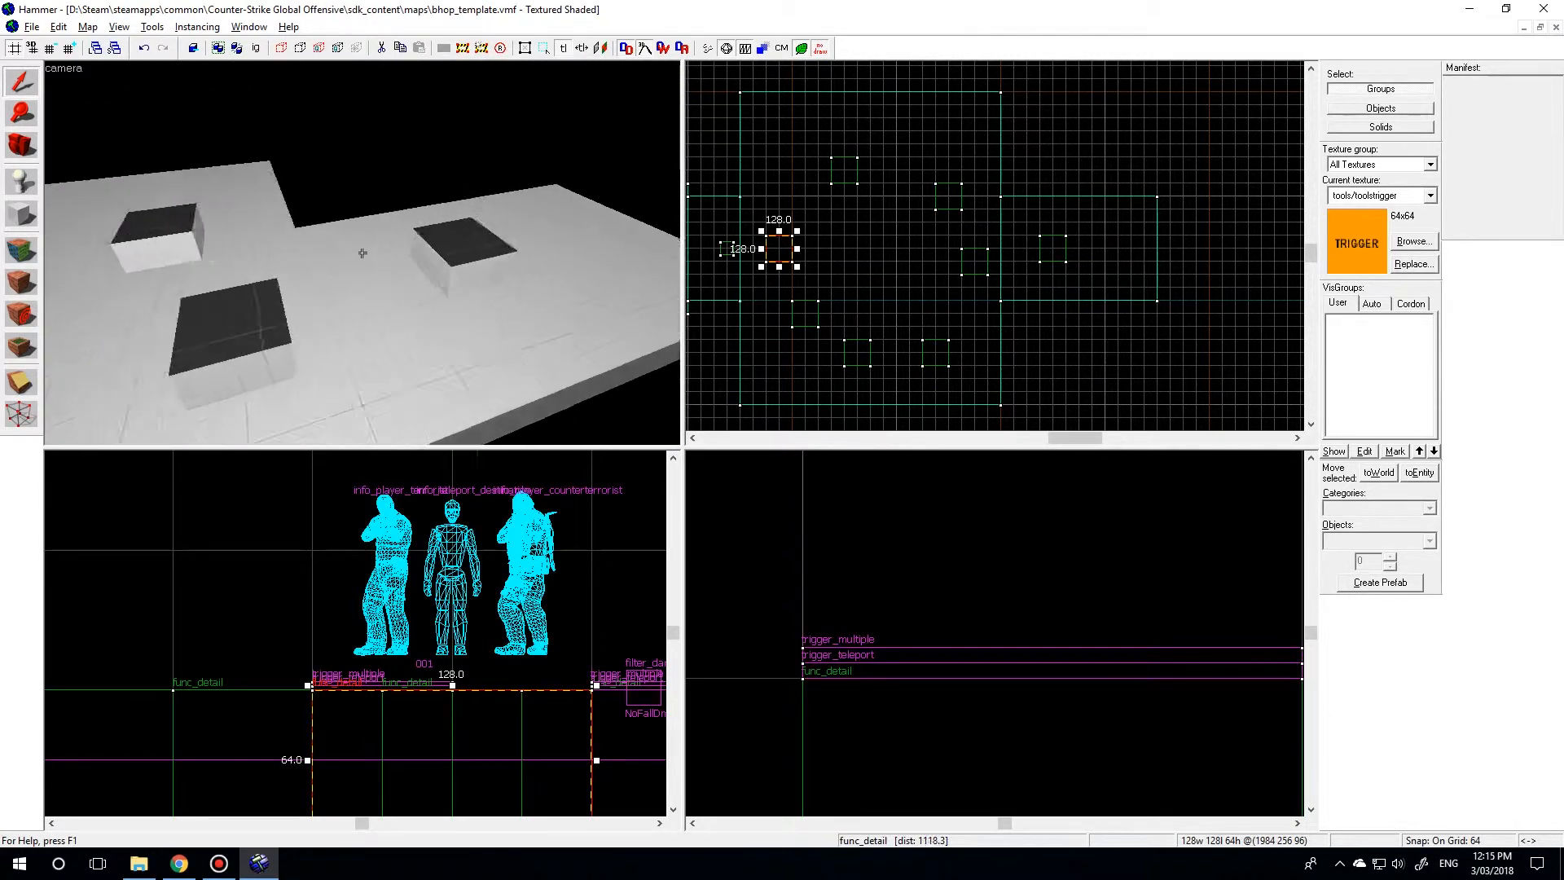
- Clone the 320 x 512 platform from the hallway's end to the far end of the exit slab
{"action": "left_click", "coordinate": [362, 252]}
{"action": "key", "text": "z"}
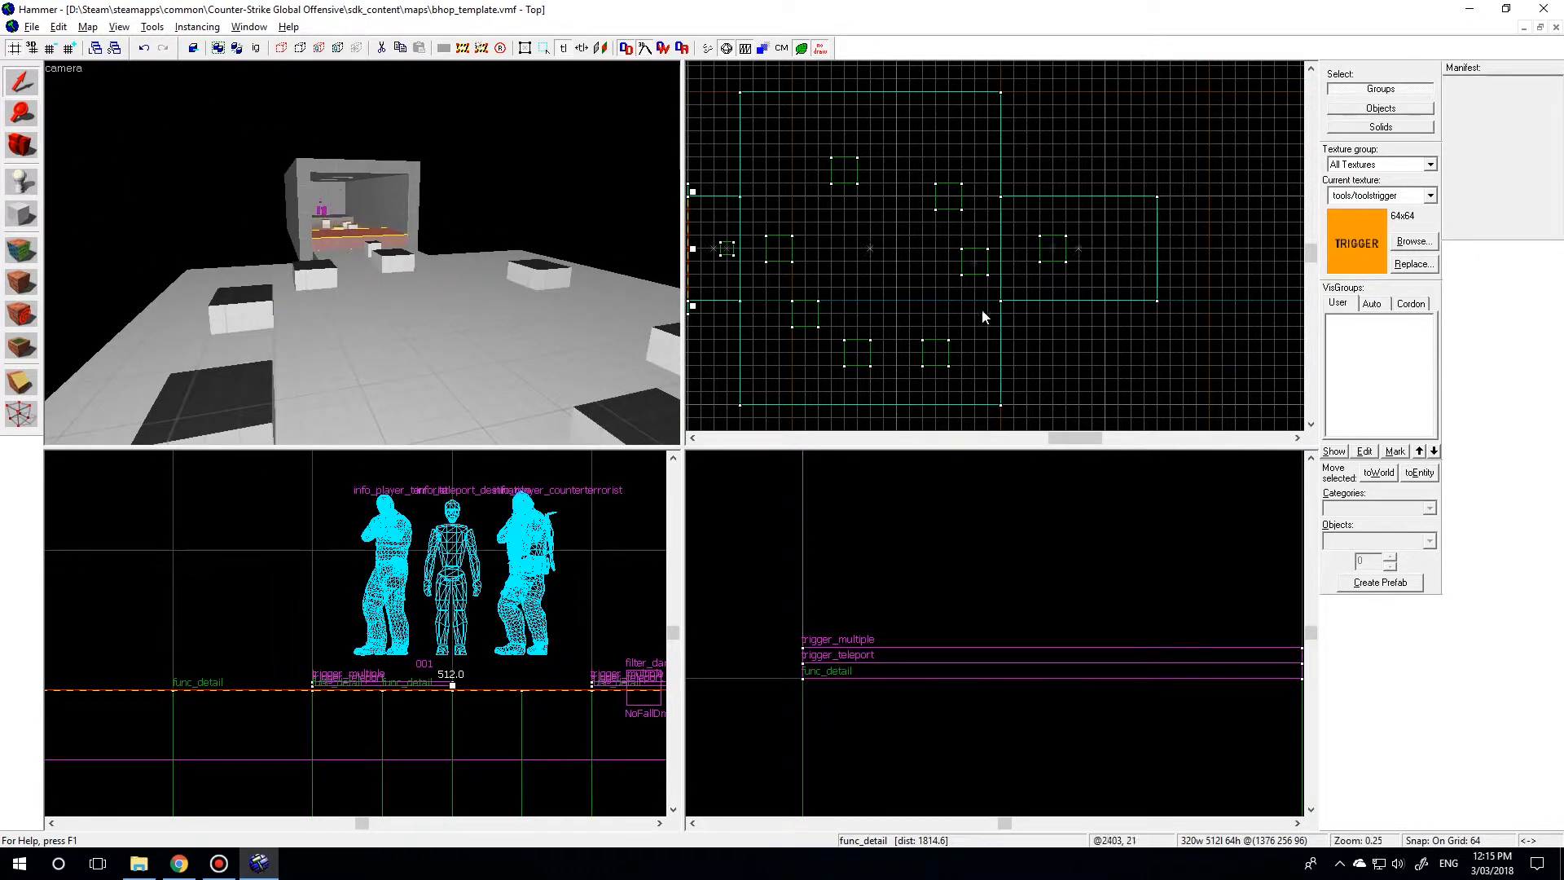
{"action": "scroll", "coordinate": [861, 296], "scroll_direction": "down", "scroll_amount": 2}
{"action": "left_click_drag", "start_coordinate": [830, 281], "coordinate": [1152, 284]}
- Extend both hallway side walls to a length of 1792 so they reach the large floor
{"action": "key", "text": "z"}
{"action": "key", "text": "s"}
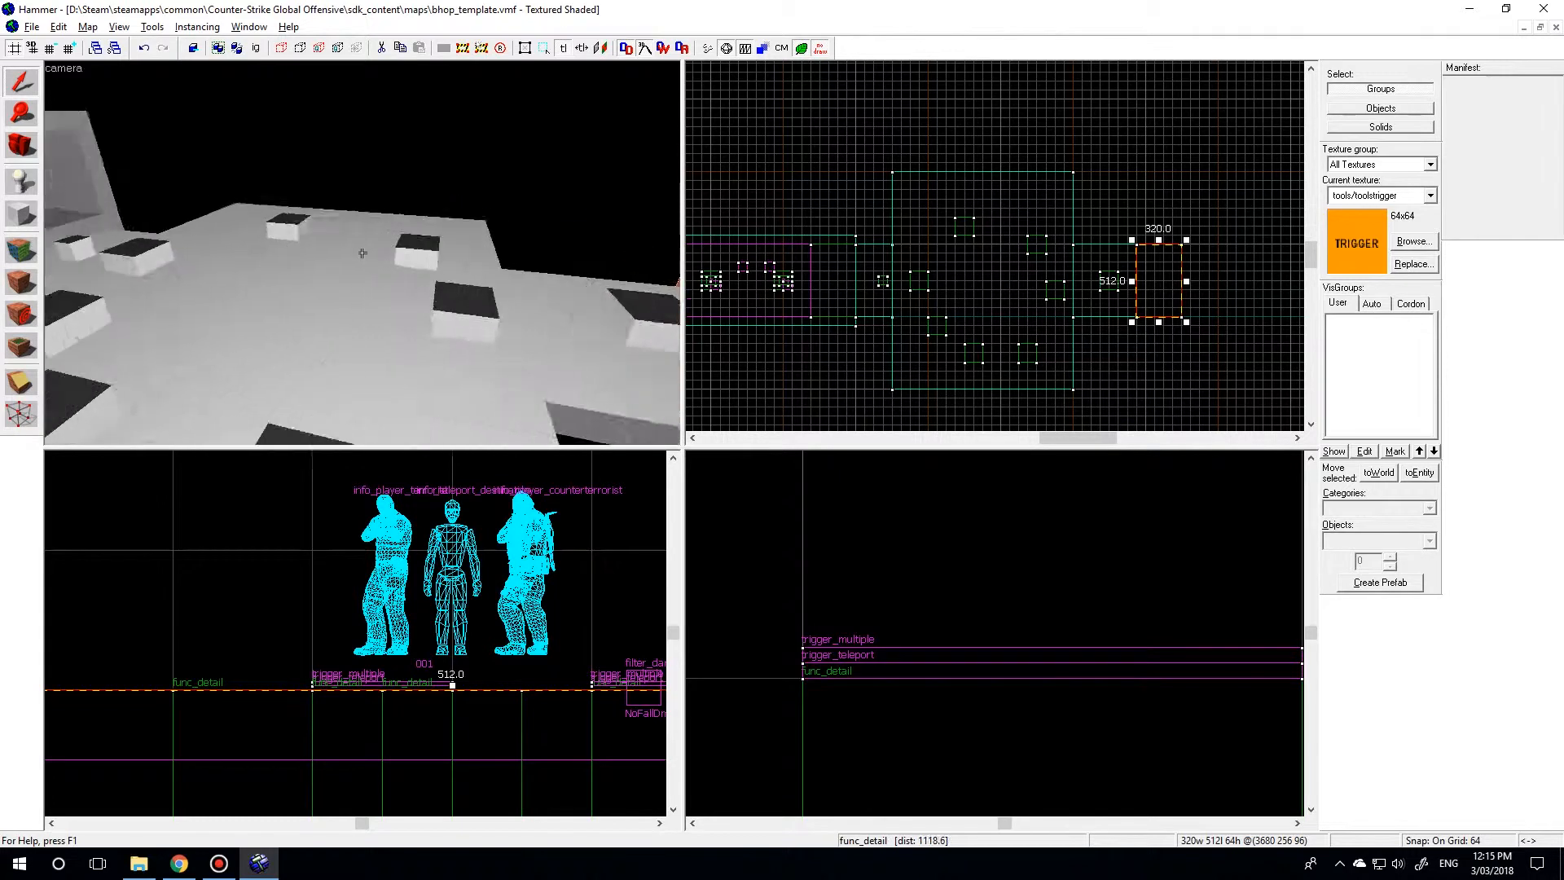
{"action": "left_click", "coordinate": [363, 253]}
{"action": "key", "text": "z"}
{"action": "scroll", "coordinate": [1040, 304], "scroll_direction": "up", "scroll_amount": 3}
{"action": "left_click", "coordinate": [193, 271], "text": "ctrl"}
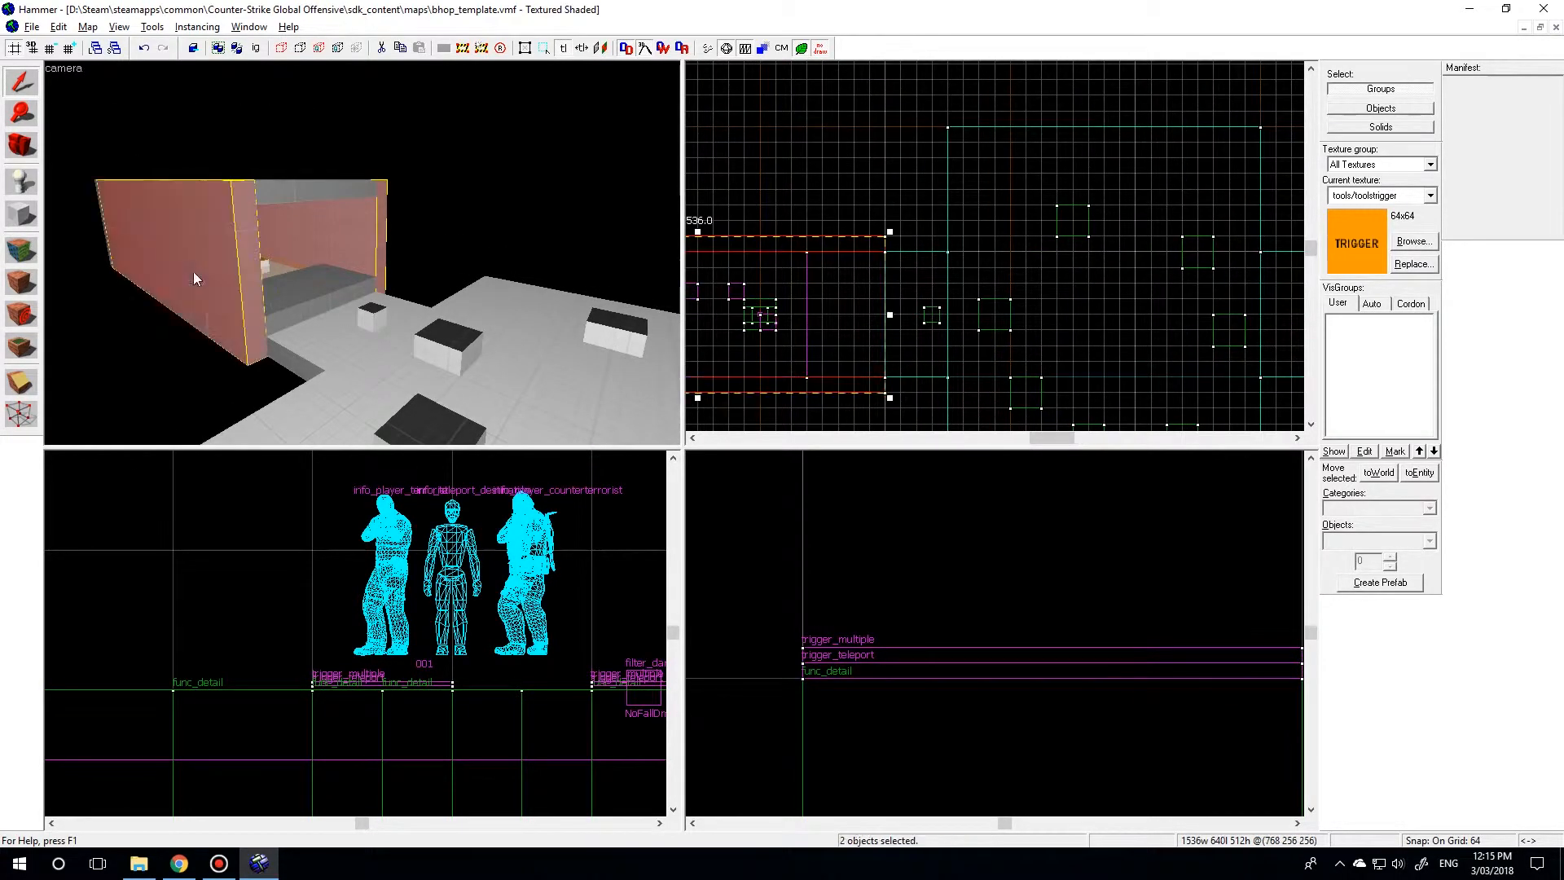
{"action": "left_click_drag", "start_coordinate": [888, 315], "coordinate": [950, 315]}
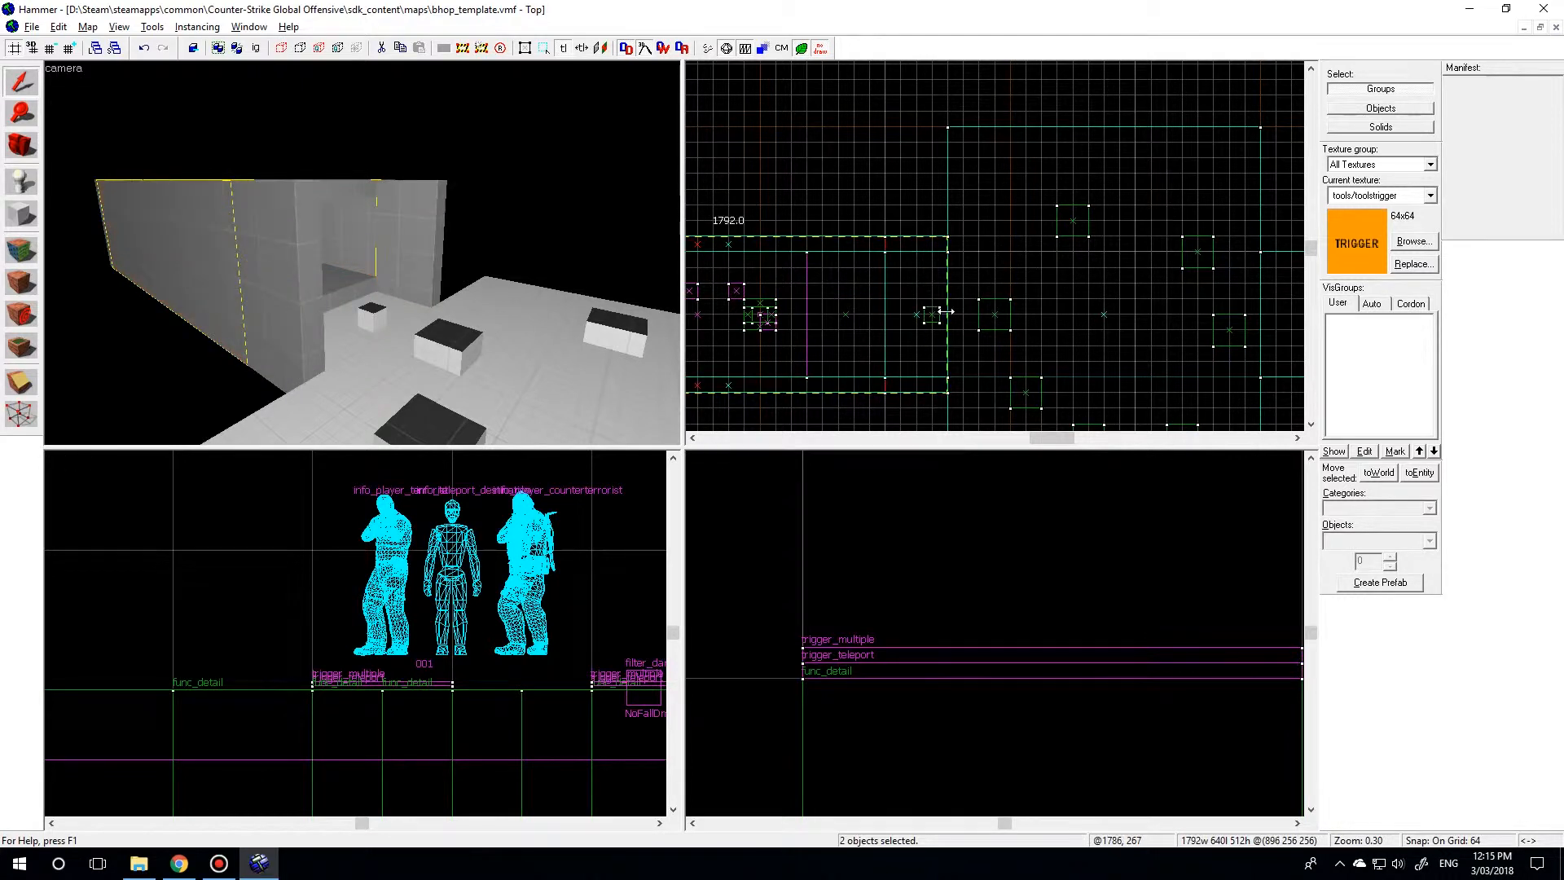
- Extend the hallway ceiling out over the connecting slab
{"action": "key", "text": "z"}
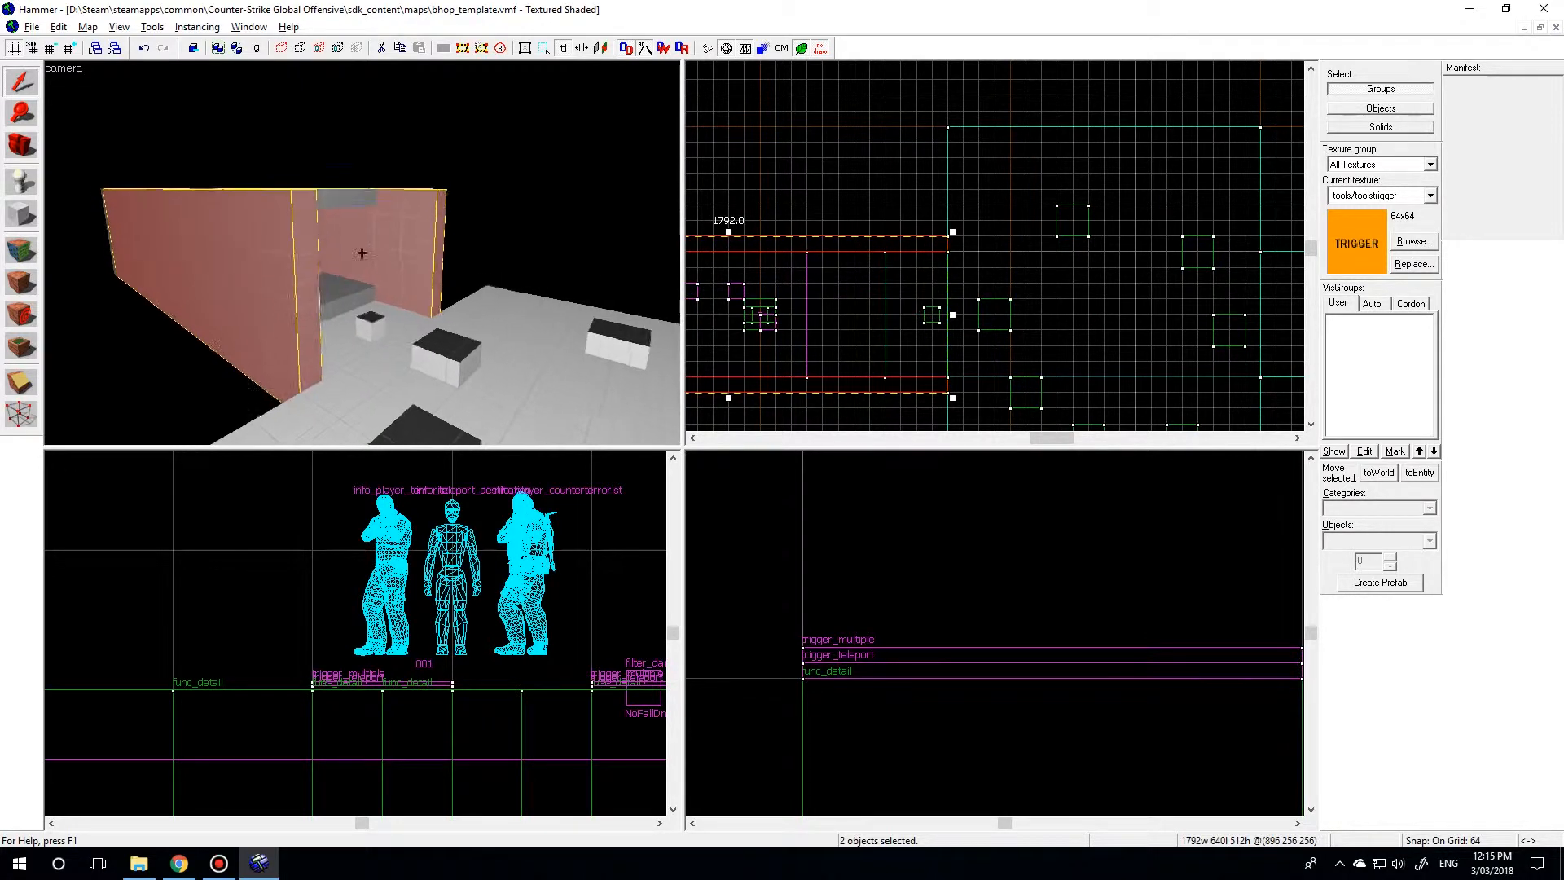
{"action": "key", "text": "z"}
{"action": "left_click", "coordinate": [363, 243]}
{"action": "left_click_drag", "start_coordinate": [893, 310], "coordinate": [929, 318]}
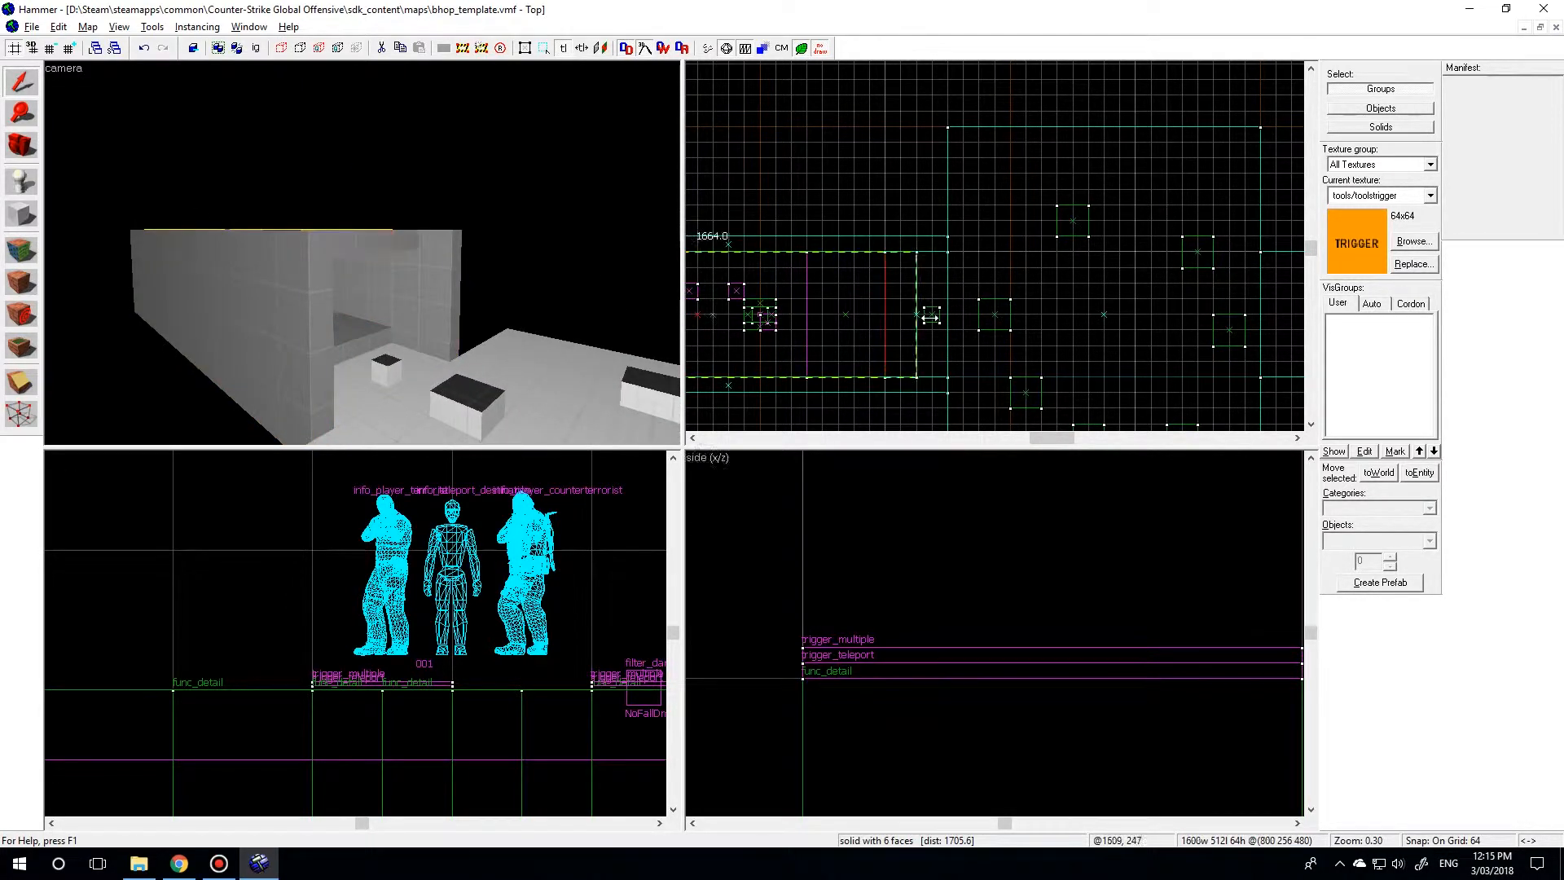
- Clone a hallway side wall and resize the copy into a 64 x 512 wall beside the large room's entrance
{"action": "left_click", "coordinate": [346, 301]}
{"action": "scroll", "coordinate": [899, 350], "scroll_direction": "down", "scroll_amount": 1}
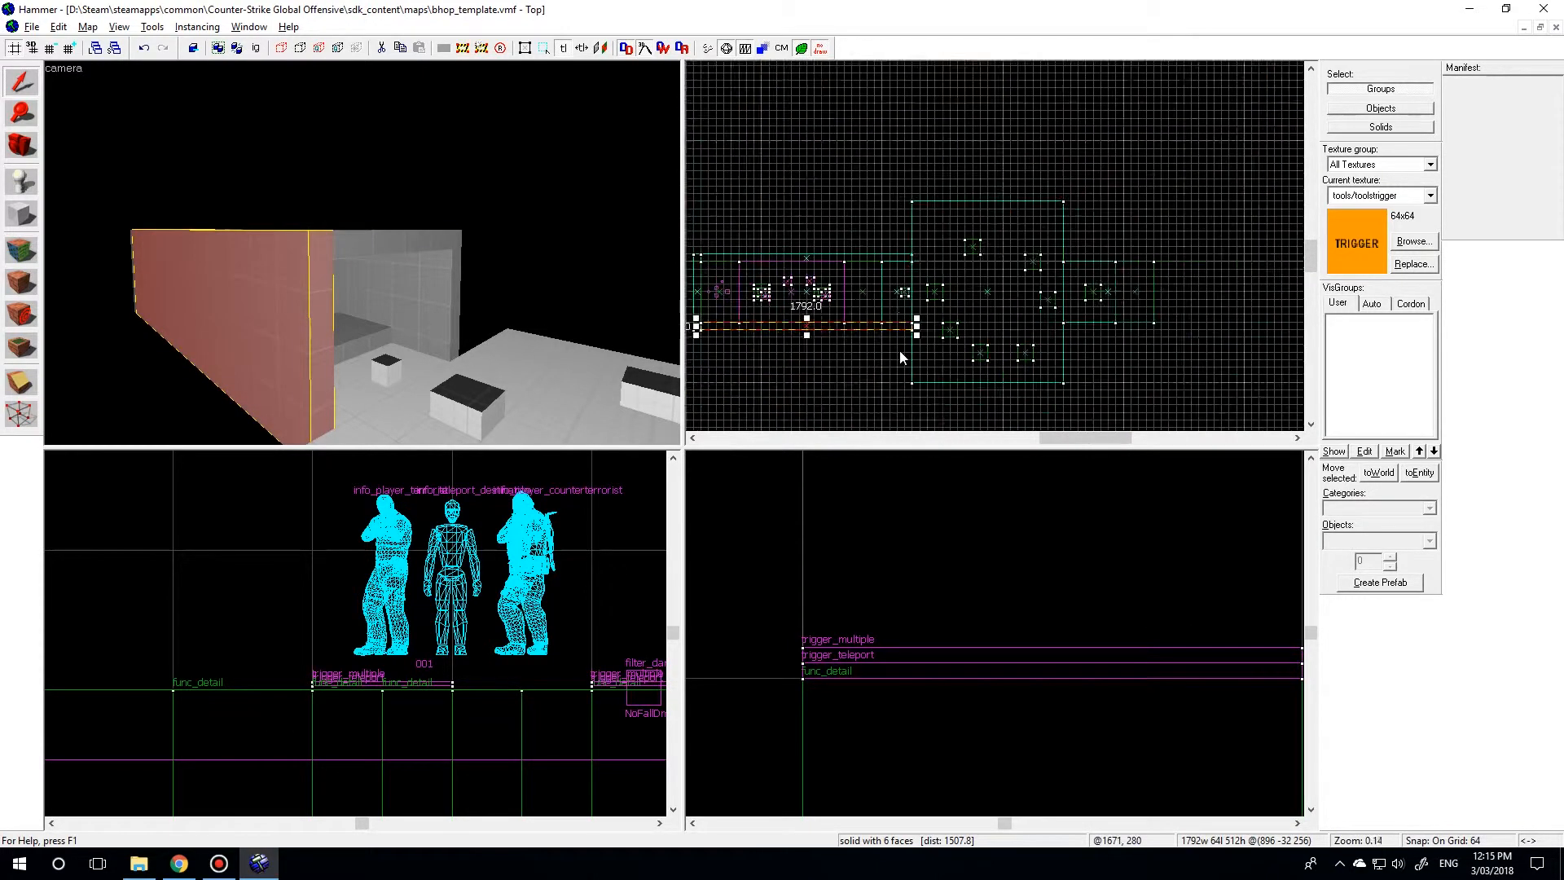
{"action": "left_click_drag", "start_coordinate": [896, 317], "coordinate": [895, 330]}
{"action": "scroll", "coordinate": [911, 340], "scroll_direction": "down", "scroll_amount": 3}
{"action": "scroll", "coordinate": [862, 335], "scroll_direction": "up", "scroll_amount": 2}
{"action": "left_click_drag", "start_coordinate": [702, 334], "coordinate": [995, 410]}
- Make a 1280 x 64 wall along one long side of the large room and clone it to the opposite side
{"action": "scroll", "coordinate": [1040, 382], "scroll_direction": "up", "scroll_amount": 2}
{"action": "left_click_drag", "start_coordinate": [962, 233], "coordinate": [1253, 349]}
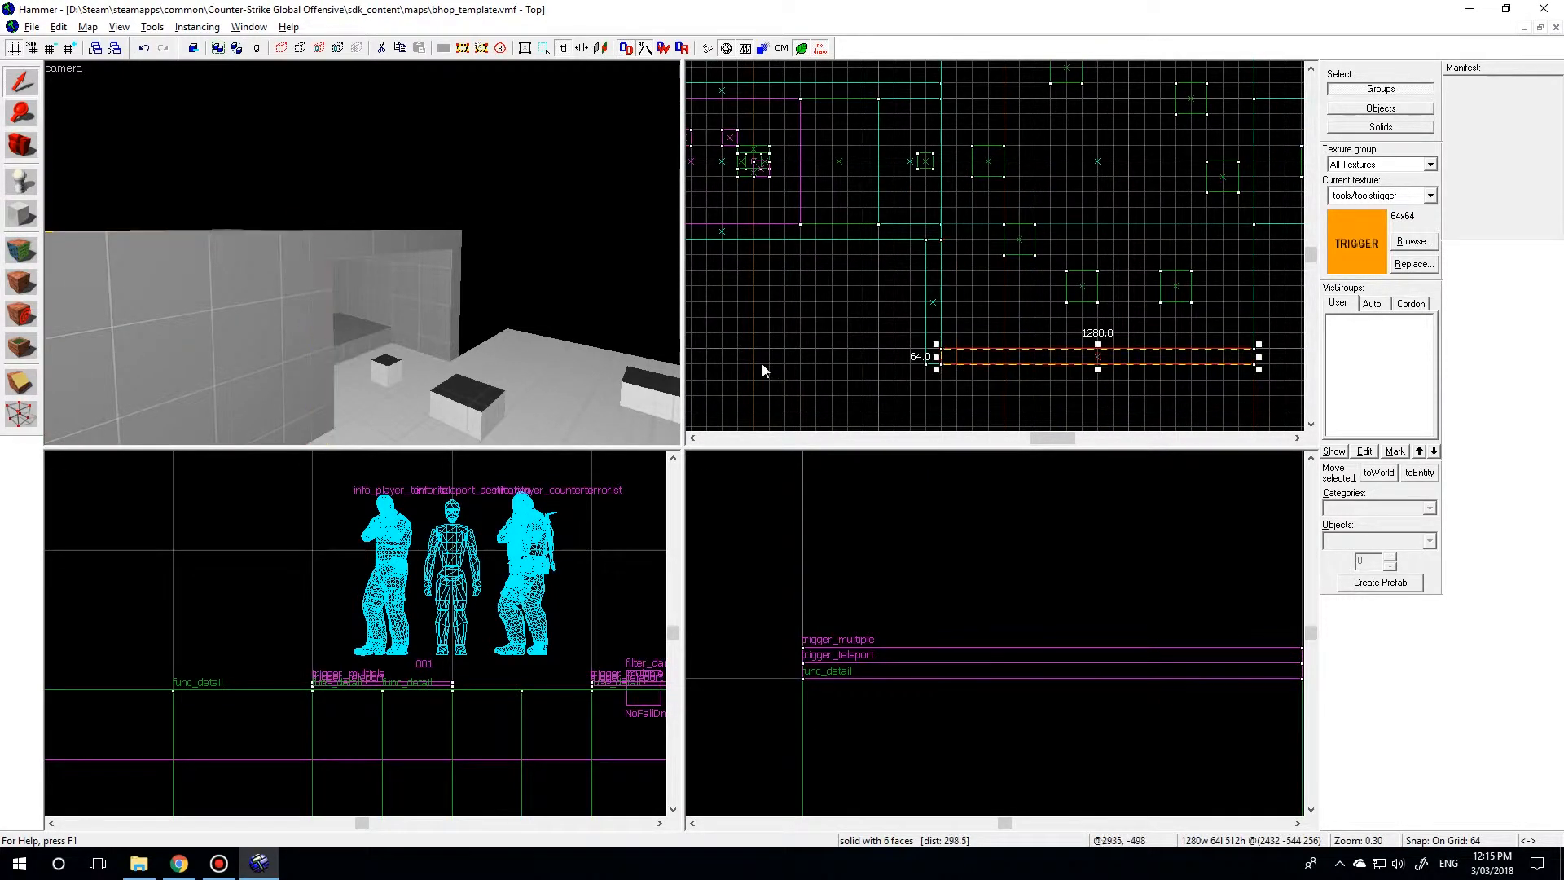
{"action": "scroll", "coordinate": [1024, 364], "scroll_direction": "down", "scroll_amount": 2}
{"action": "scroll", "coordinate": [996, 386], "scroll_direction": "down", "scroll_amount": 1}
{"action": "mouse_move", "coordinate": [1016, 363]}
{"action": "left_mouse_down", "text": "shift"}
{"action": "mouse_move", "coordinate": [997, 55]}
{"action": "mouse_move", "coordinate": [1010, 144]}
{"action": "left_mouse_up", "text": "shift"}
- Clone the 64 x 512 entrance wall to the other side of the entrance and to the room's far upper corner
{"action": "left_click", "coordinate": [878, 378]}
{"action": "left_click", "coordinate": [873, 375]}
{"action": "mouse_move", "coordinate": [874, 371]}
{"action": "left_mouse_down", "text": "shift"}
{"action": "mouse_move", "coordinate": [866, 164]}
{"action": "mouse_move", "coordinate": [870, 186]}
{"action": "mouse_move", "coordinate": [1105, 187]}
{"action": "left_mouse_up", "text": "shift"}
{"action": "scroll", "coordinate": [1105, 188], "scroll_direction": "up", "scroll_amount": 10}
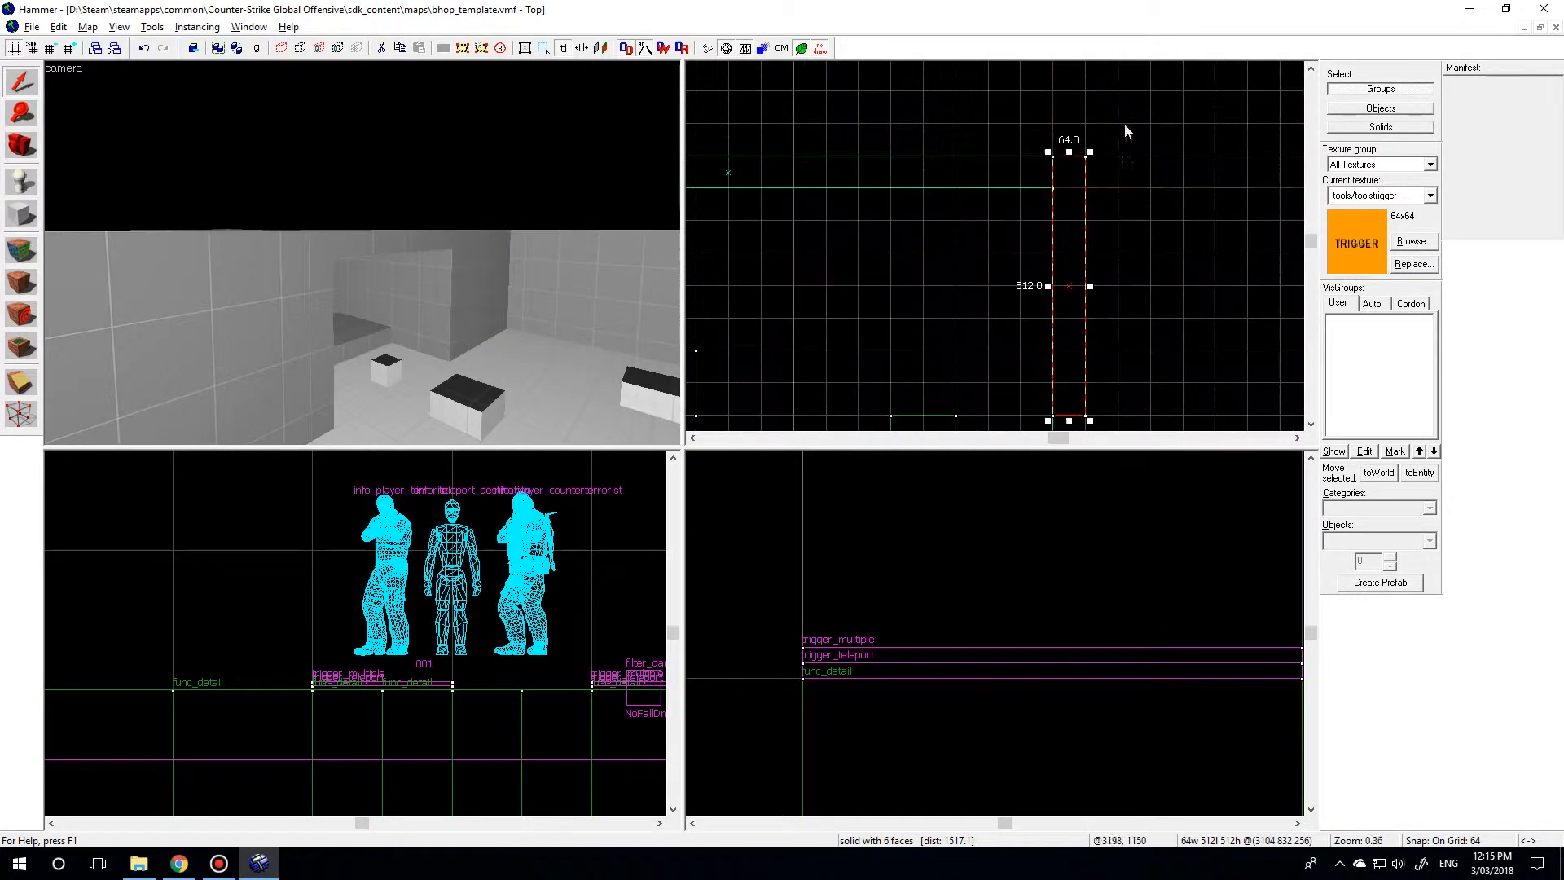
{"action": "scroll", "coordinate": [1004, 177], "scroll_direction": "down", "scroll_amount": 10}
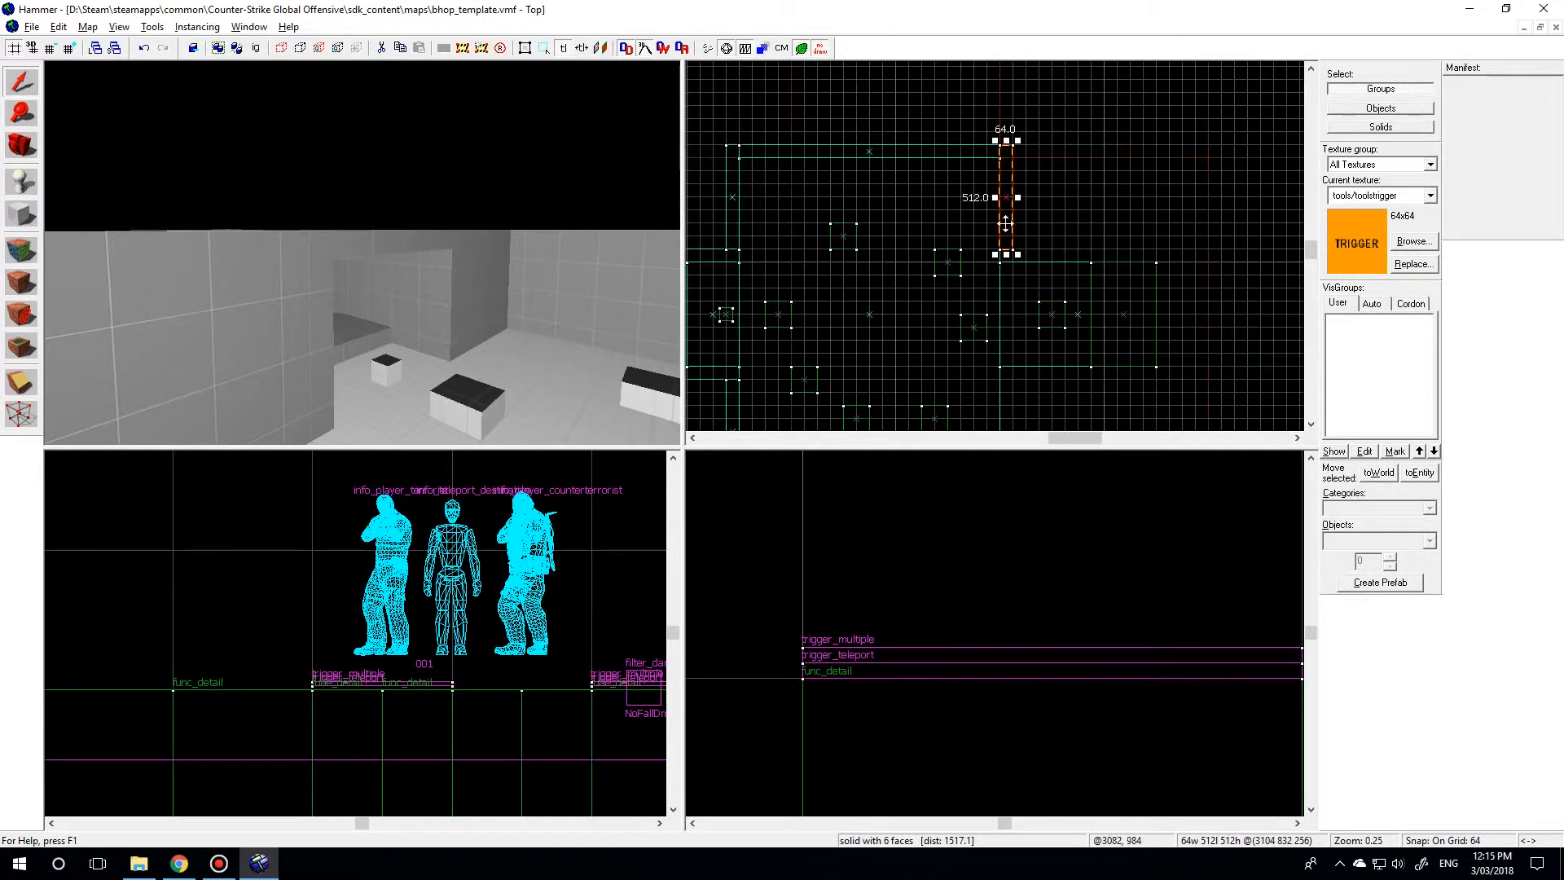
- Clone the 64 x 512 wall to the large room's remaining corner and add a 768 x 64 wall along one side of the end platform
{"action": "scroll", "coordinate": [1019, 228], "scroll_direction": "down", "scroll_amount": 2}
{"action": "left_click_drag", "start_coordinate": [1014, 234], "coordinate": [1015, 384]}
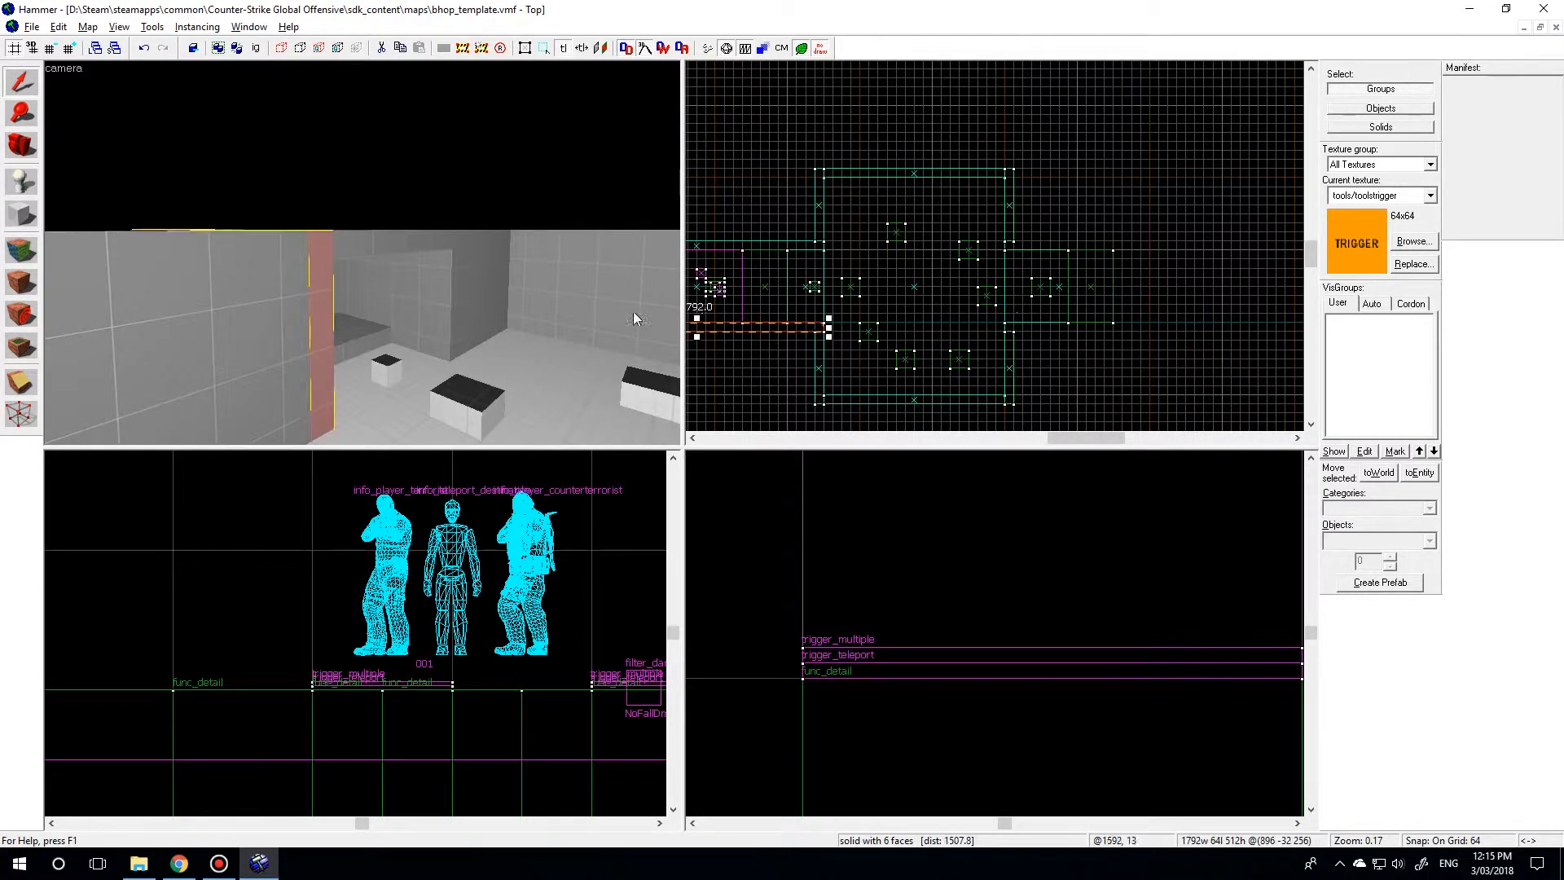
{"action": "left_click", "coordinate": [1009, 361]}
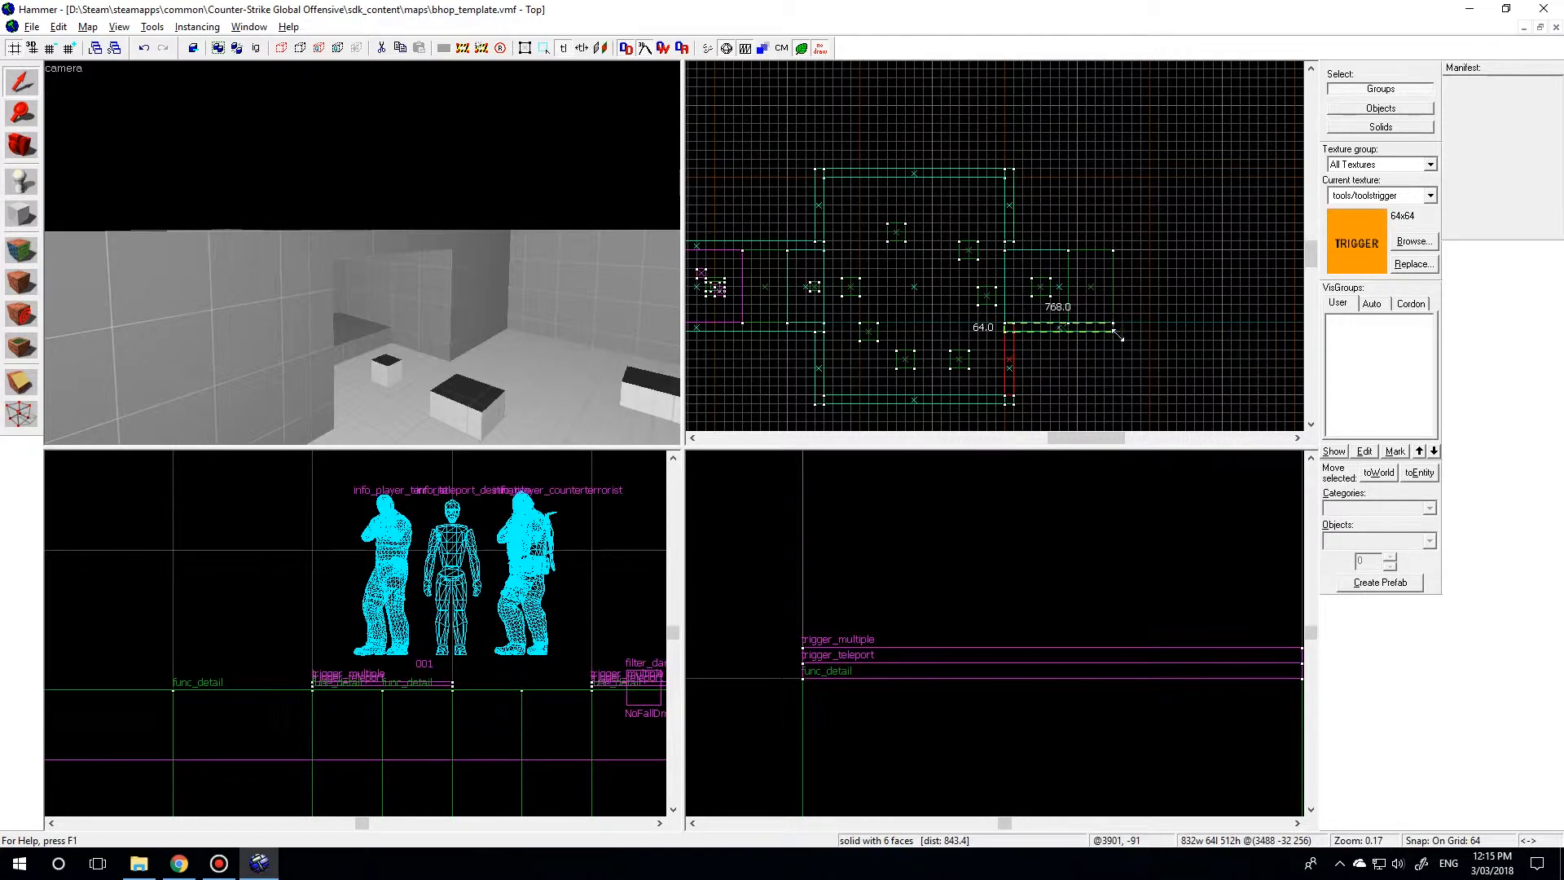
- Make a 768 x 64 wall along the end platform's other side and a 64 x 640 wall closing off its end
{"action": "left_click", "coordinate": [1010, 218]}
{"action": "scroll", "coordinate": [993, 242], "scroll_direction": "up", "scroll_amount": 2}
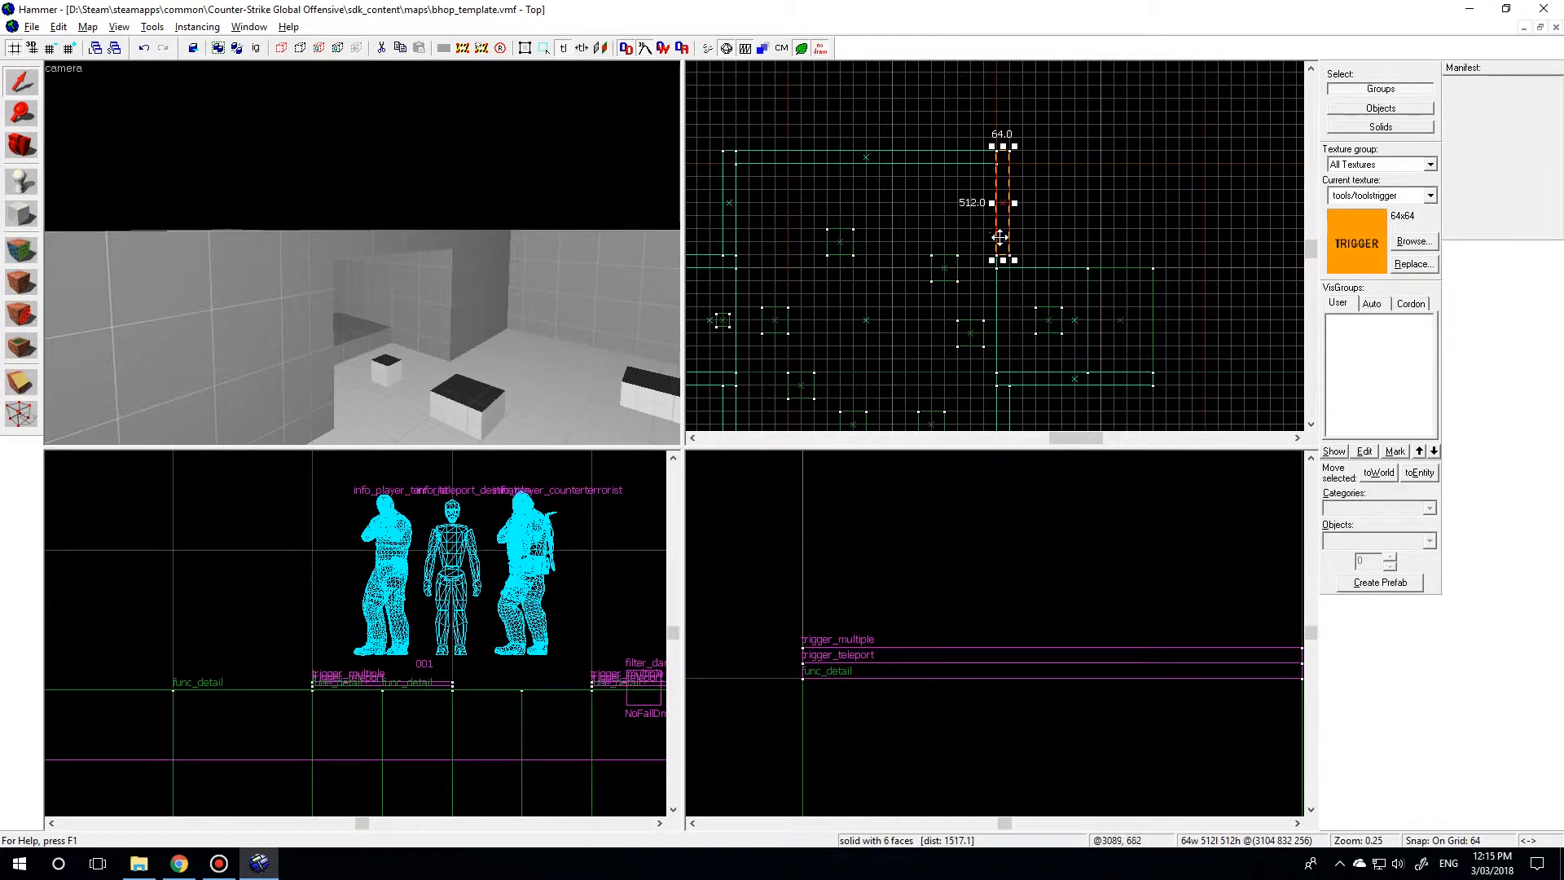
{"action": "left_click_drag", "start_coordinate": [1015, 157], "coordinate": [1158, 251]}
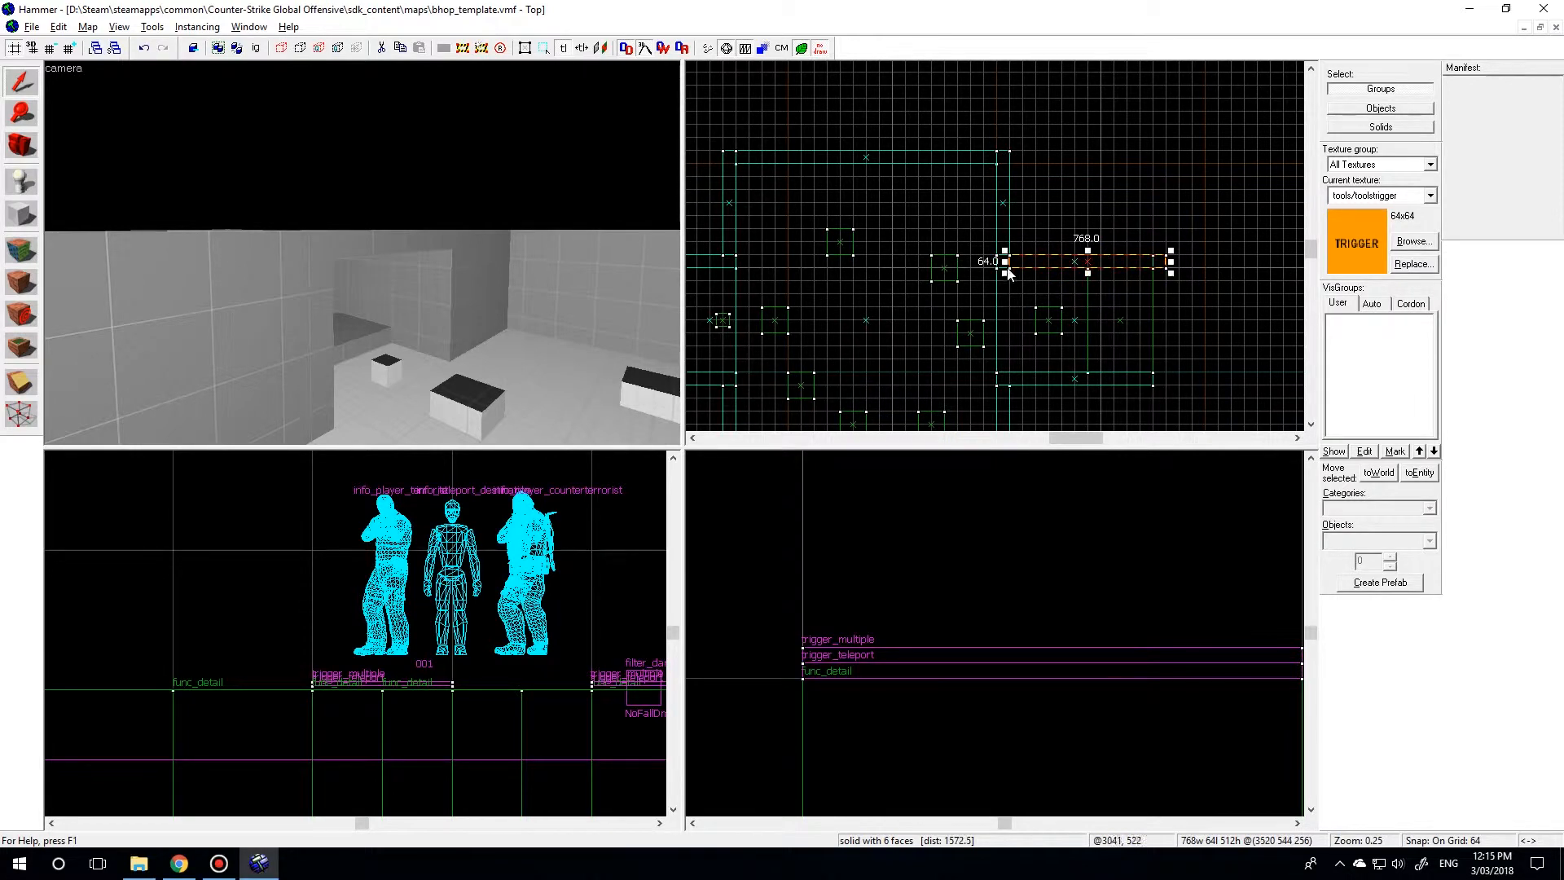
{"action": "left_click_drag", "start_coordinate": [1039, 288], "coordinate": [1138, 388]}
- Select the six walls surrounding the large room and raise their height to 960
{"action": "key", "text": "z"}
{"action": "key", "text": "w"}
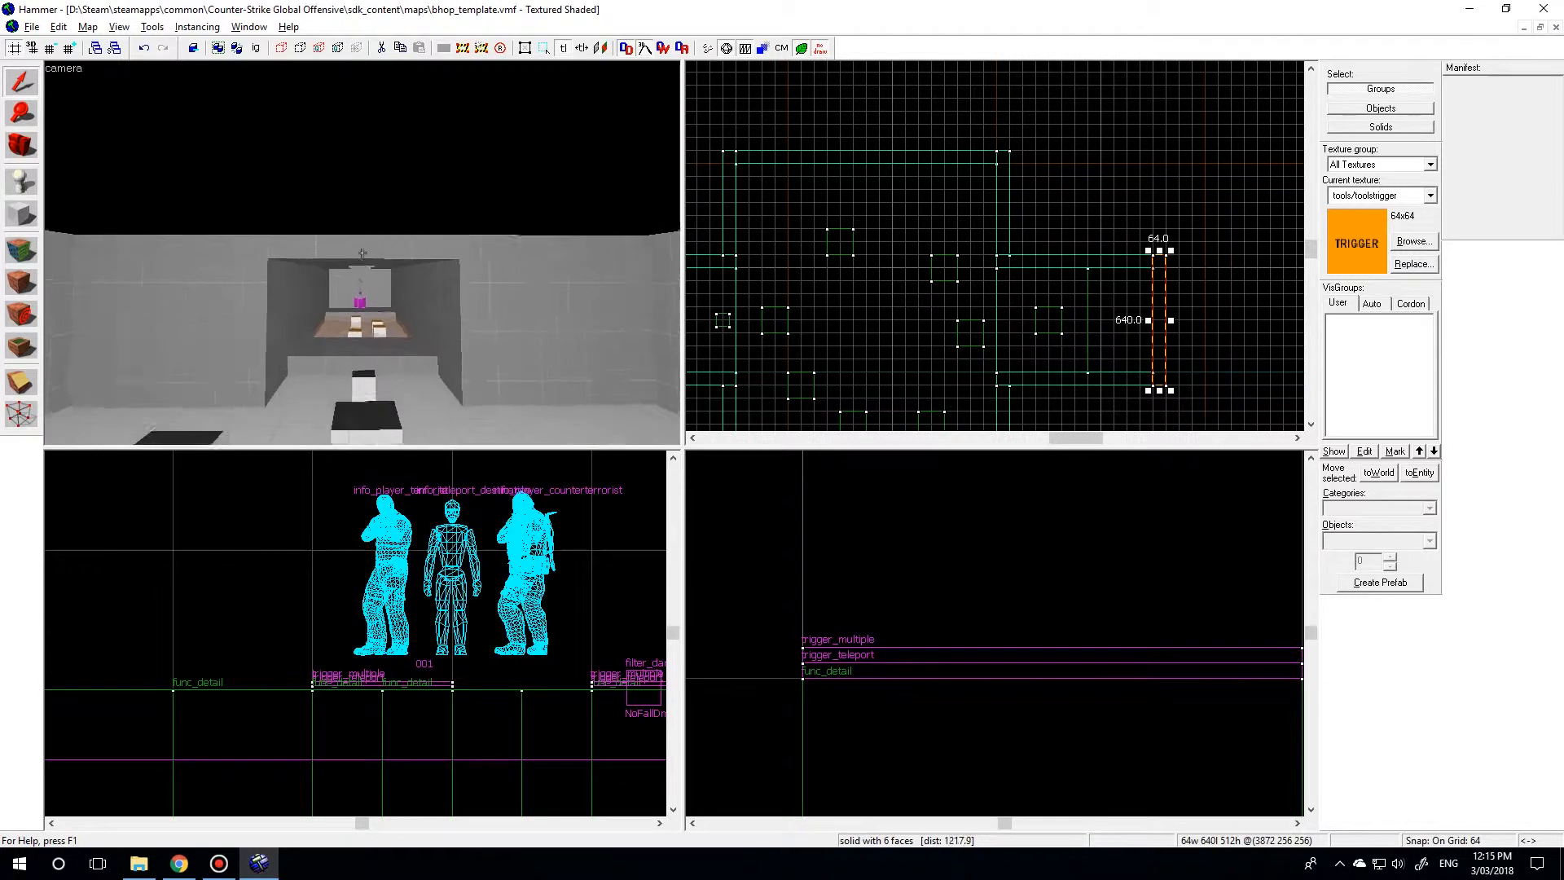
{"action": "left_click", "coordinate": [362, 253]}
{"action": "key", "text": "d"}
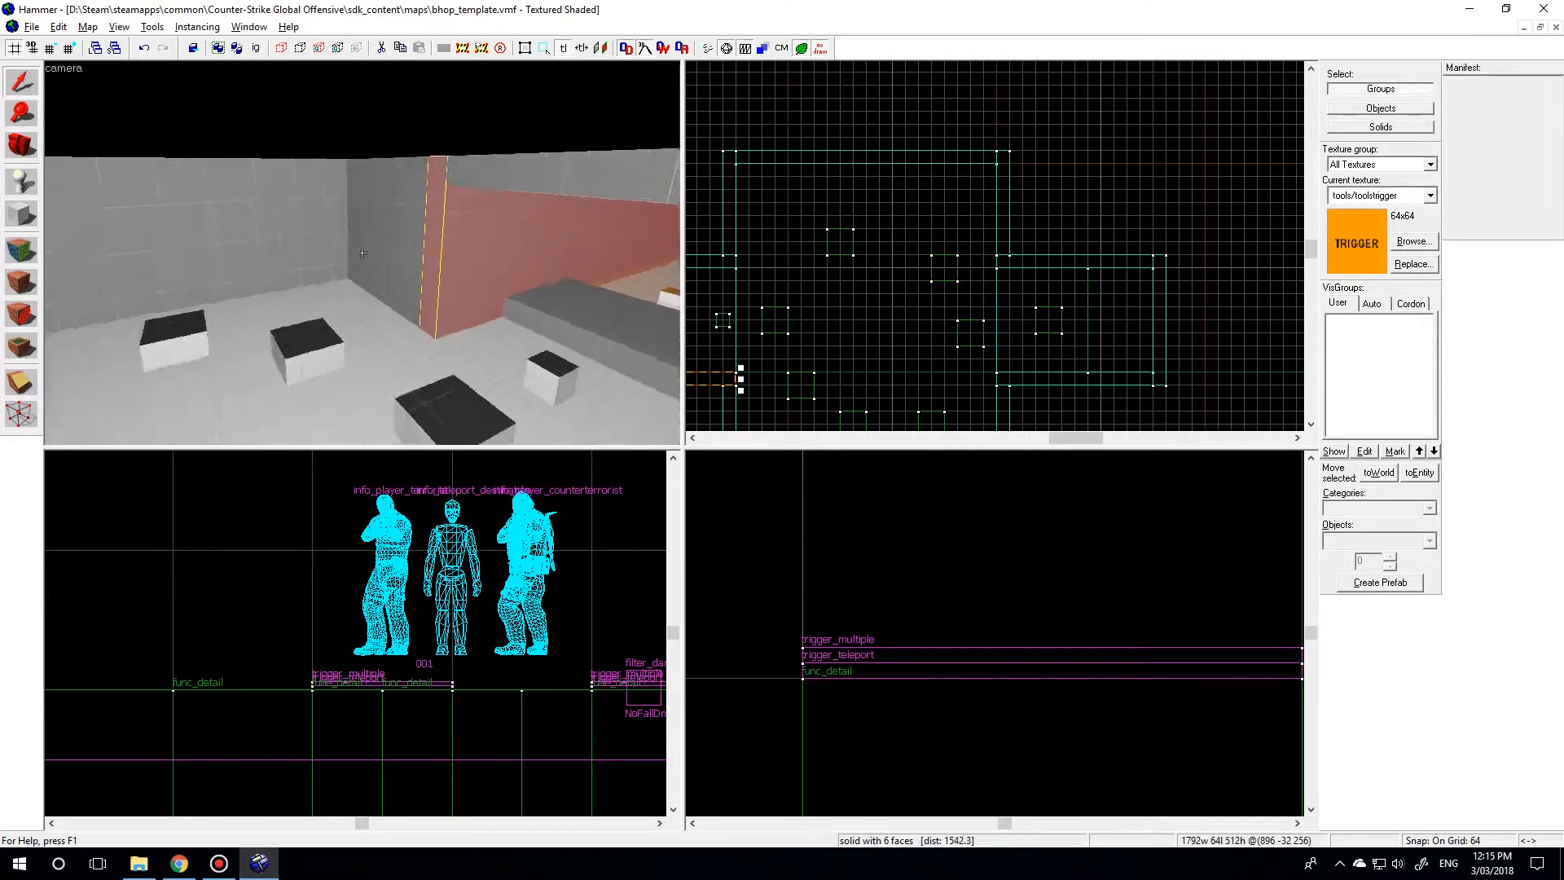
{"action": "key", "text": "w"}
{"action": "key", "text": "w"}
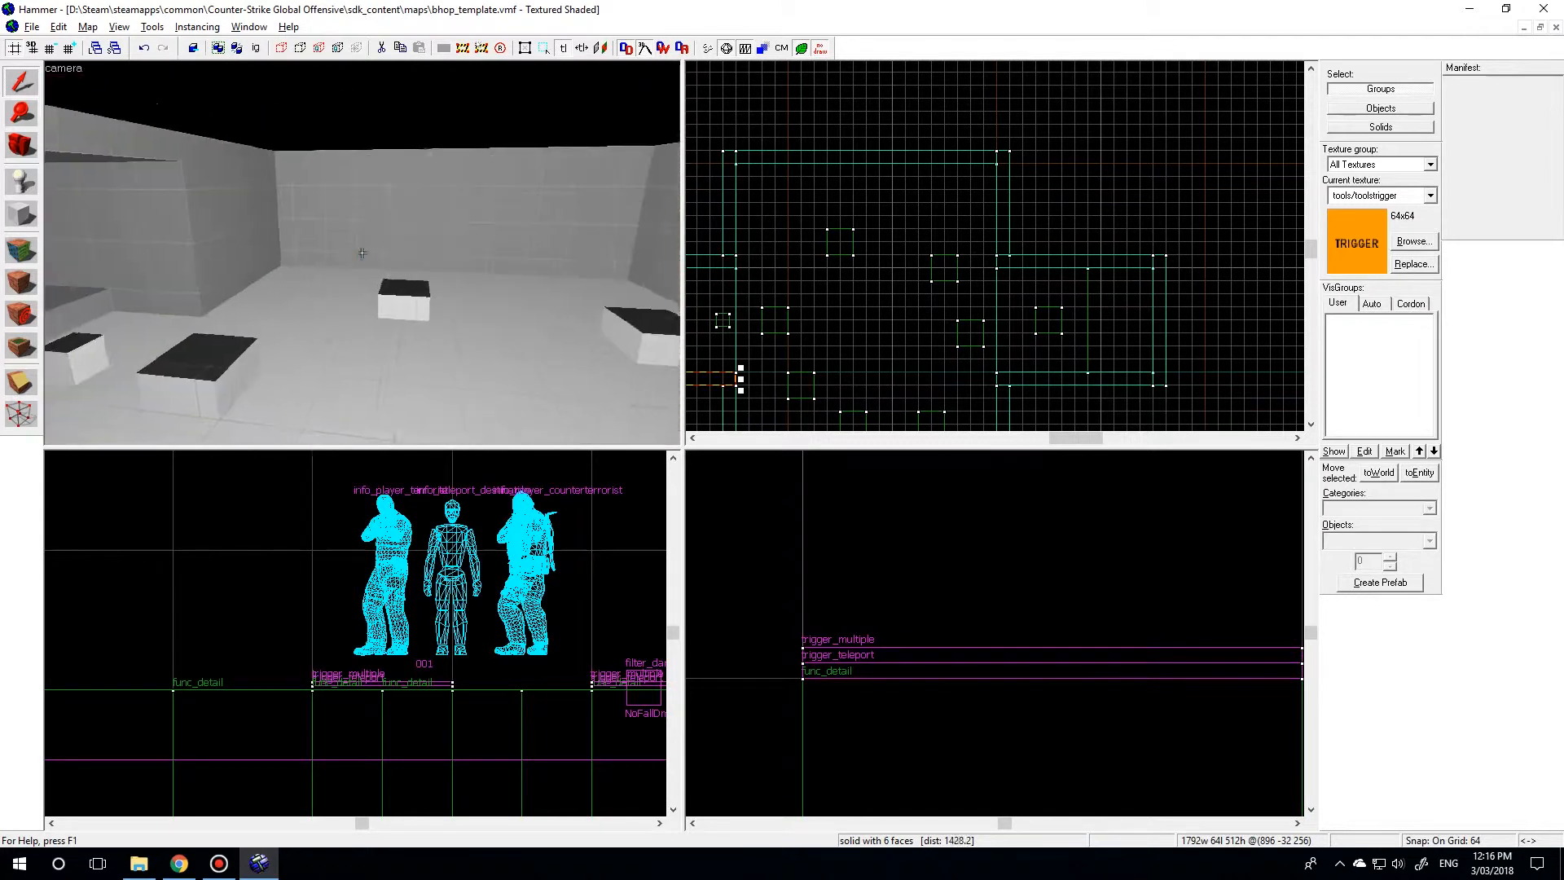
{"action": "left_click", "coordinate": [362, 252]}
{"action": "key", "text": "z"}
{"action": "left_click", "coordinate": [363, 255], "text": "ctrl"}
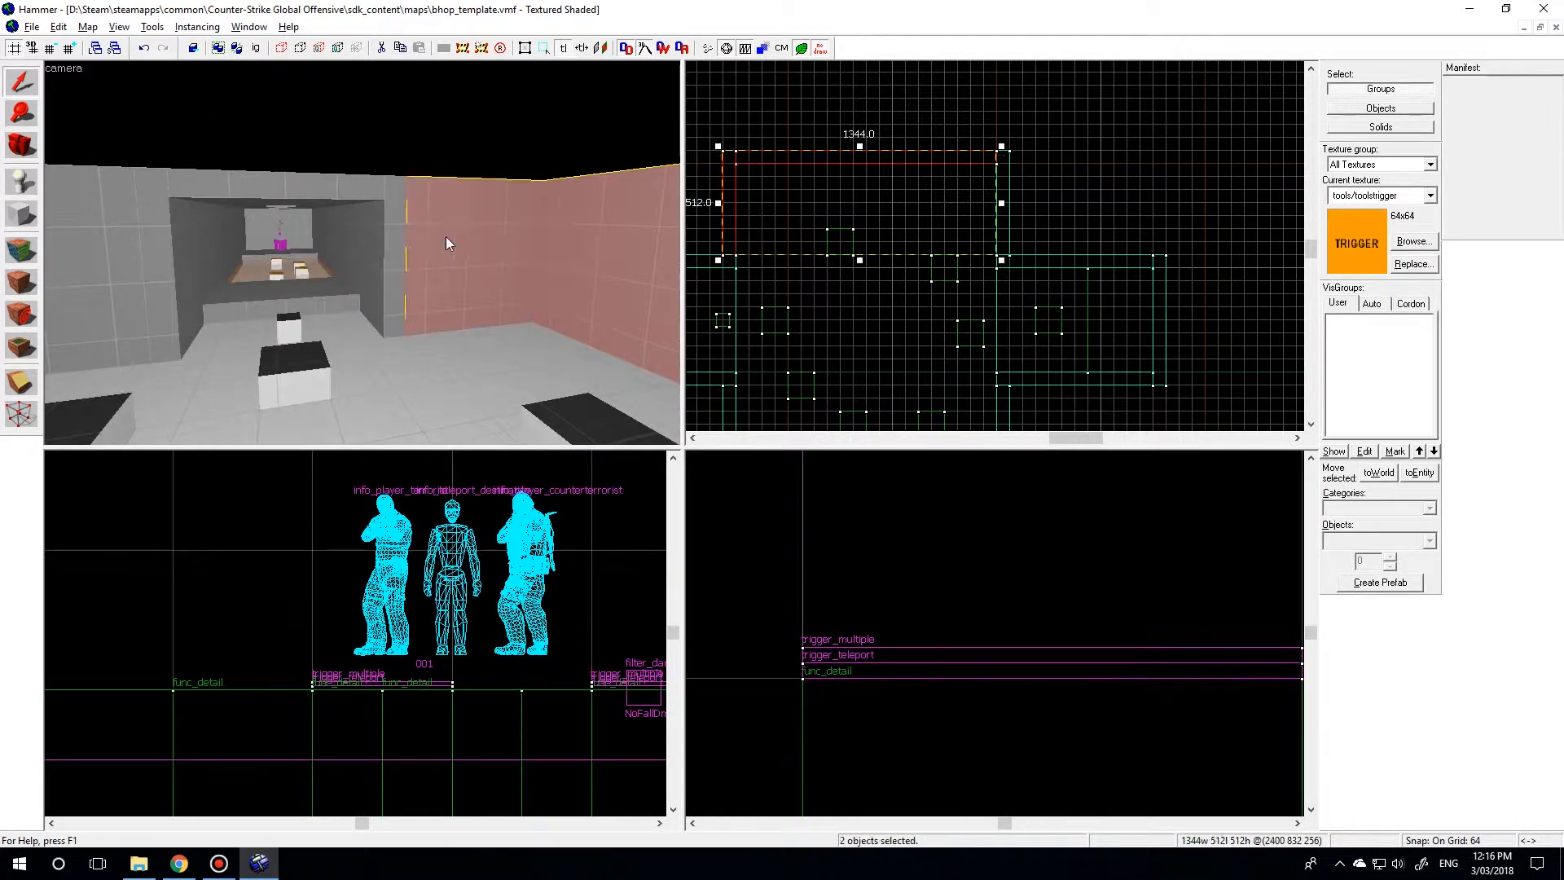
{"action": "left_click", "coordinate": [198, 227], "text": "ctrl"}
{"action": "key", "text": "z"}
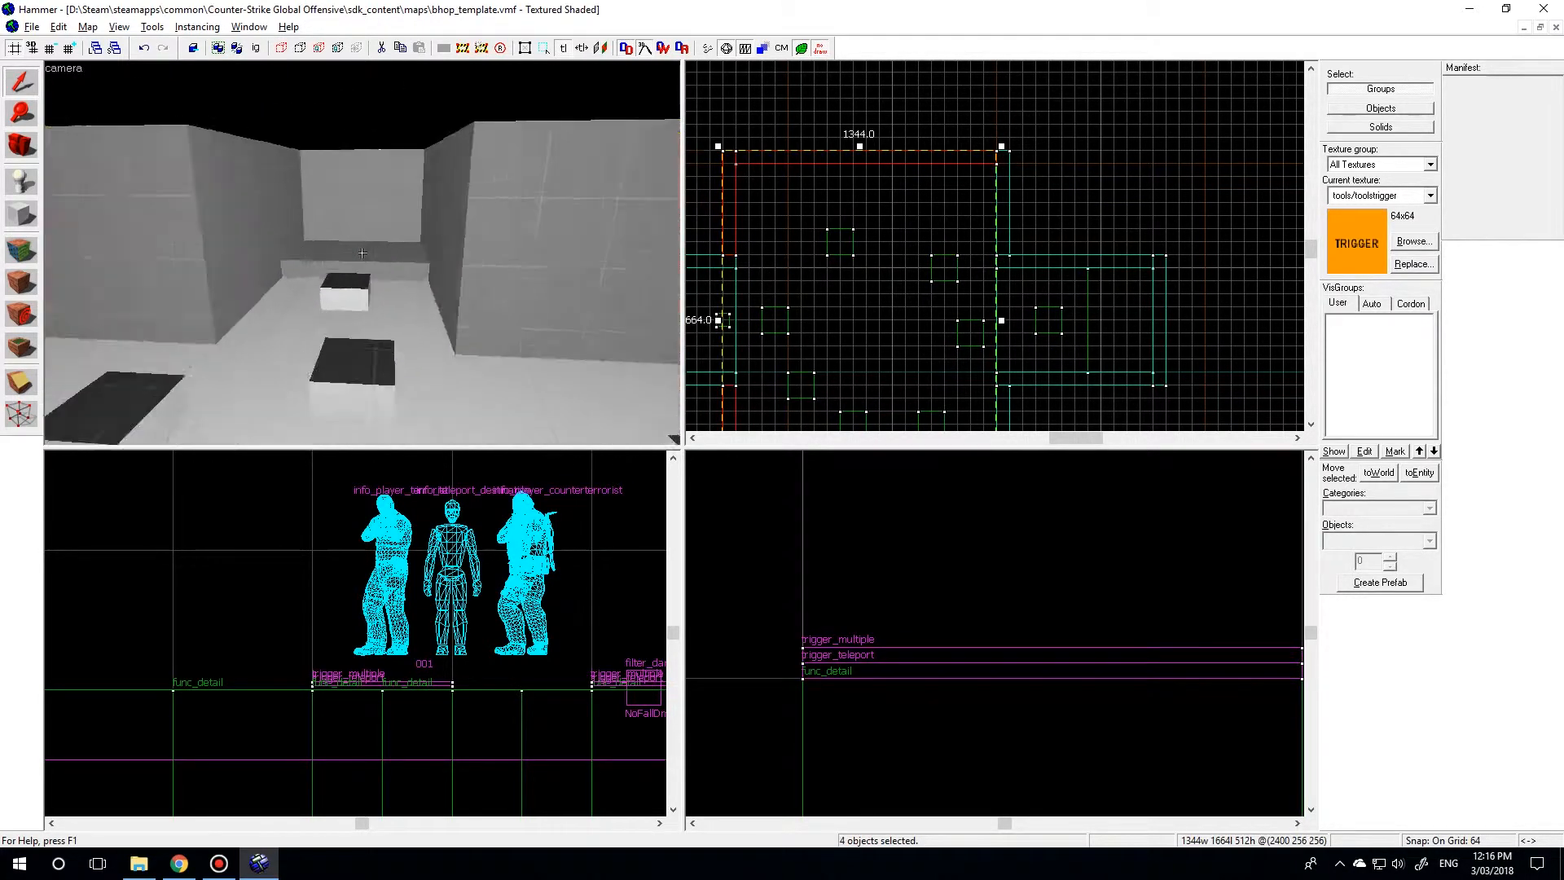
{"action": "key", "text": "z"}
{"action": "scroll", "coordinate": [919, 598], "scroll_direction": "down", "scroll_amount": 11}
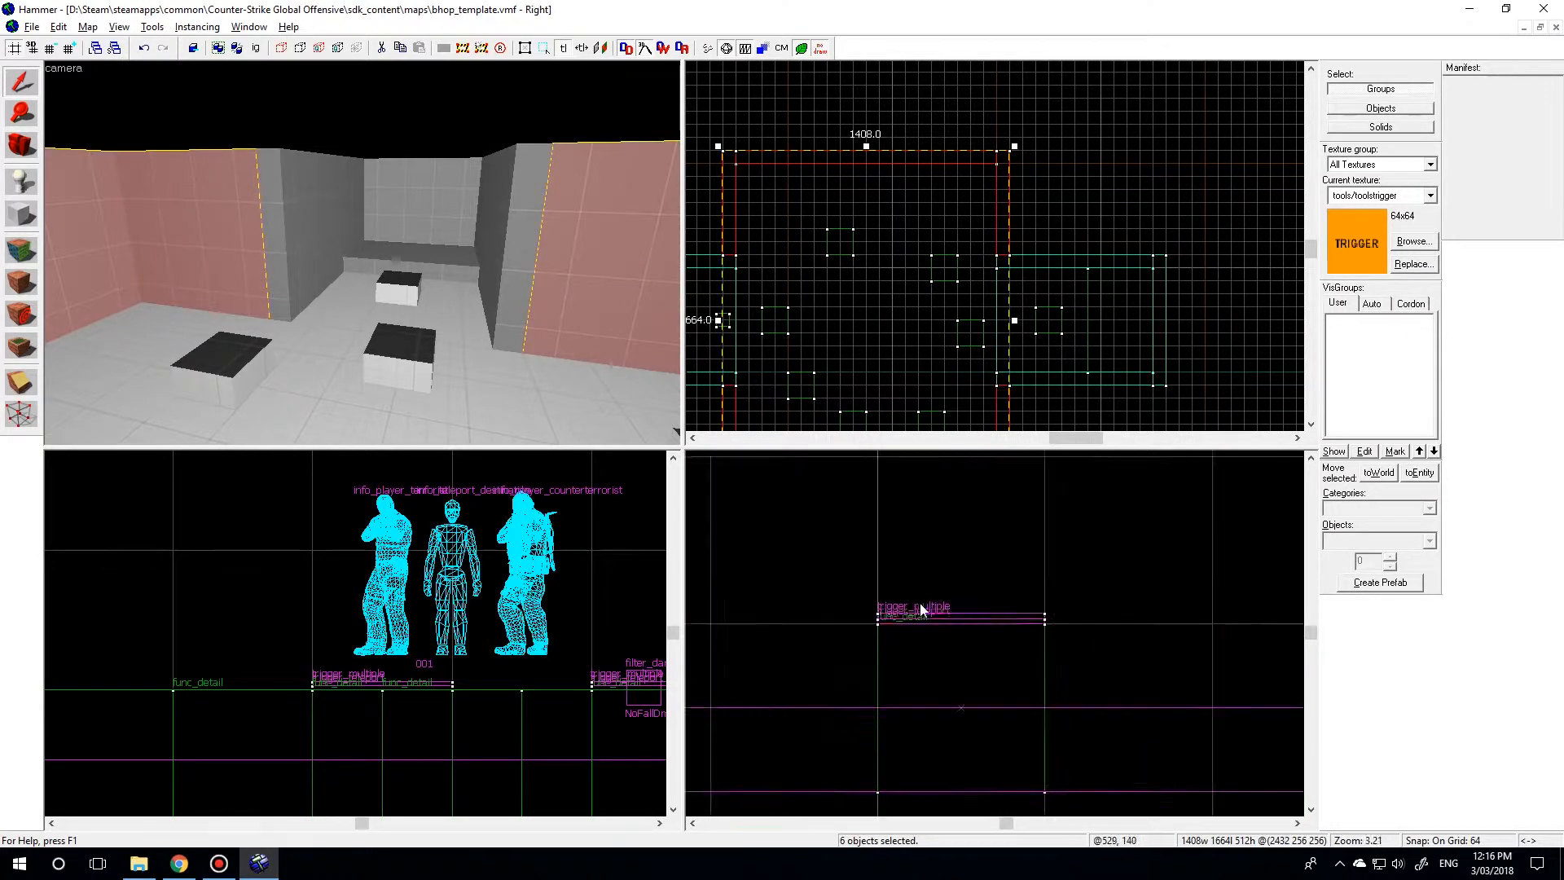
{"action": "key", "text": "z"}
{"action": "key", "text": "z"}
{"action": "scroll", "coordinate": [1010, 629], "scroll_direction": "down", "scroll_amount": 4}
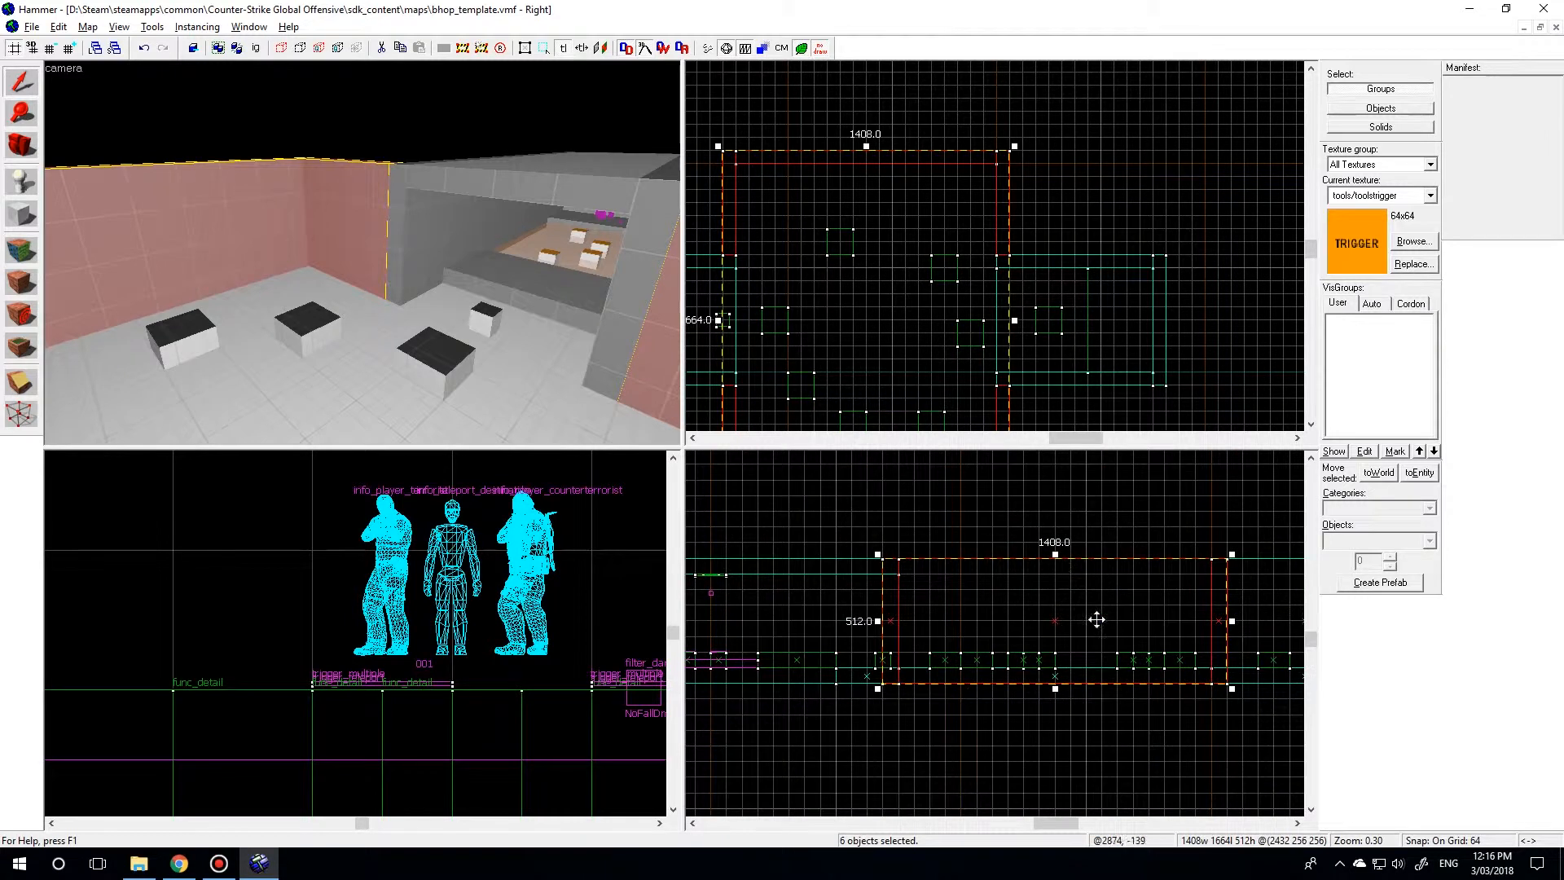
{"action": "left_click_drag", "start_coordinate": [1056, 556], "coordinate": [1056, 446]}
- Clone the large room's 1280 x 1536 floor up to the top of the raised walls as a ceiling
{"action": "key", "text": "z"}
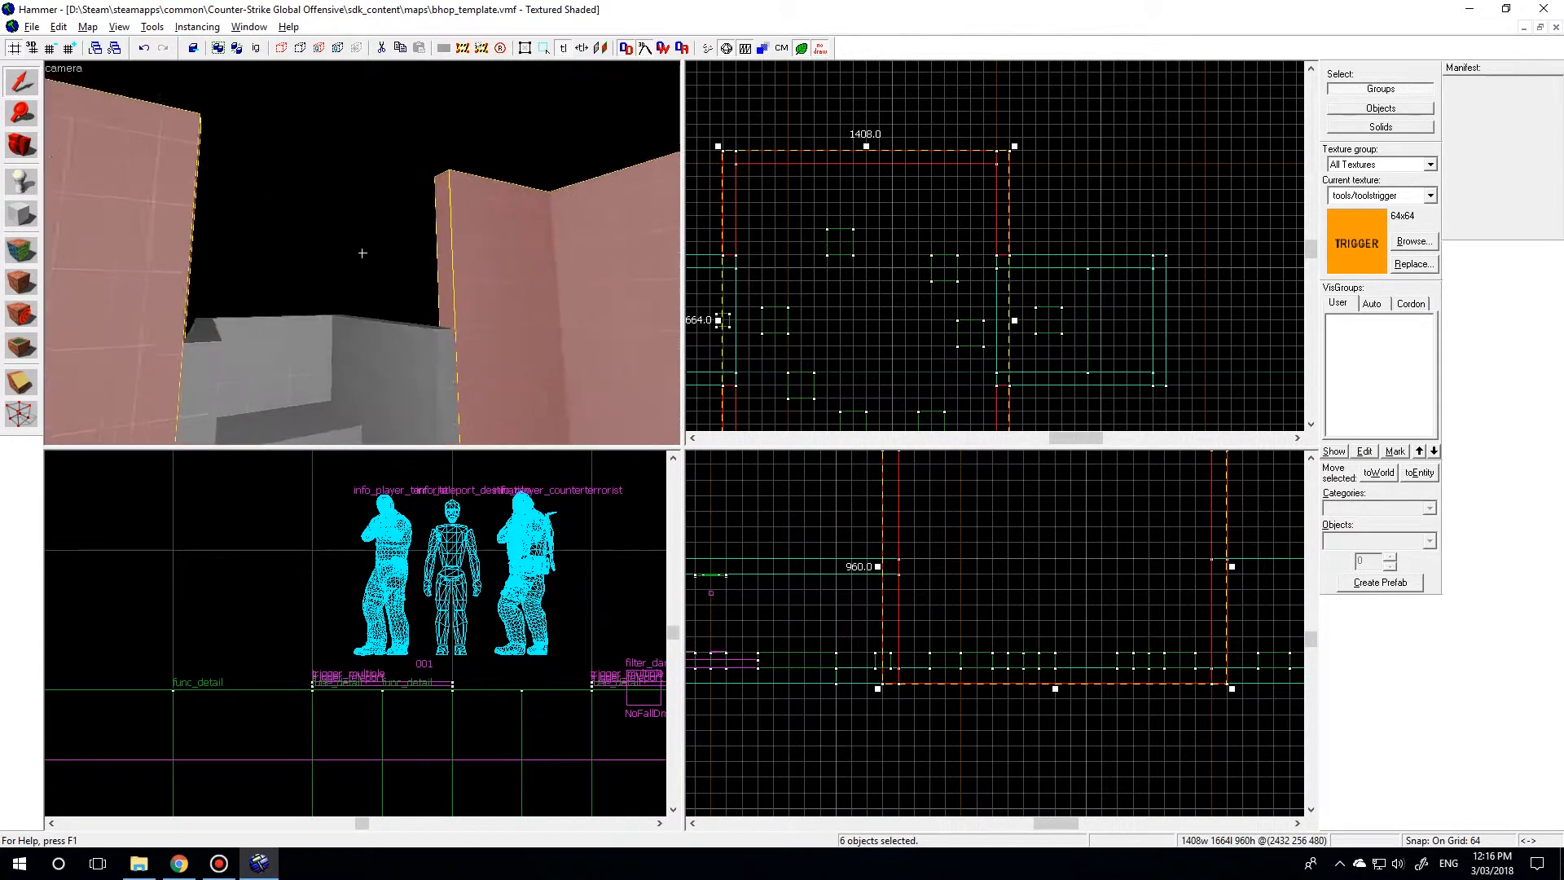
{"action": "key", "text": "w"}
{"action": "key", "text": "s"}
{"action": "left_click", "coordinate": [362, 252]}
{"action": "key", "text": "z"}
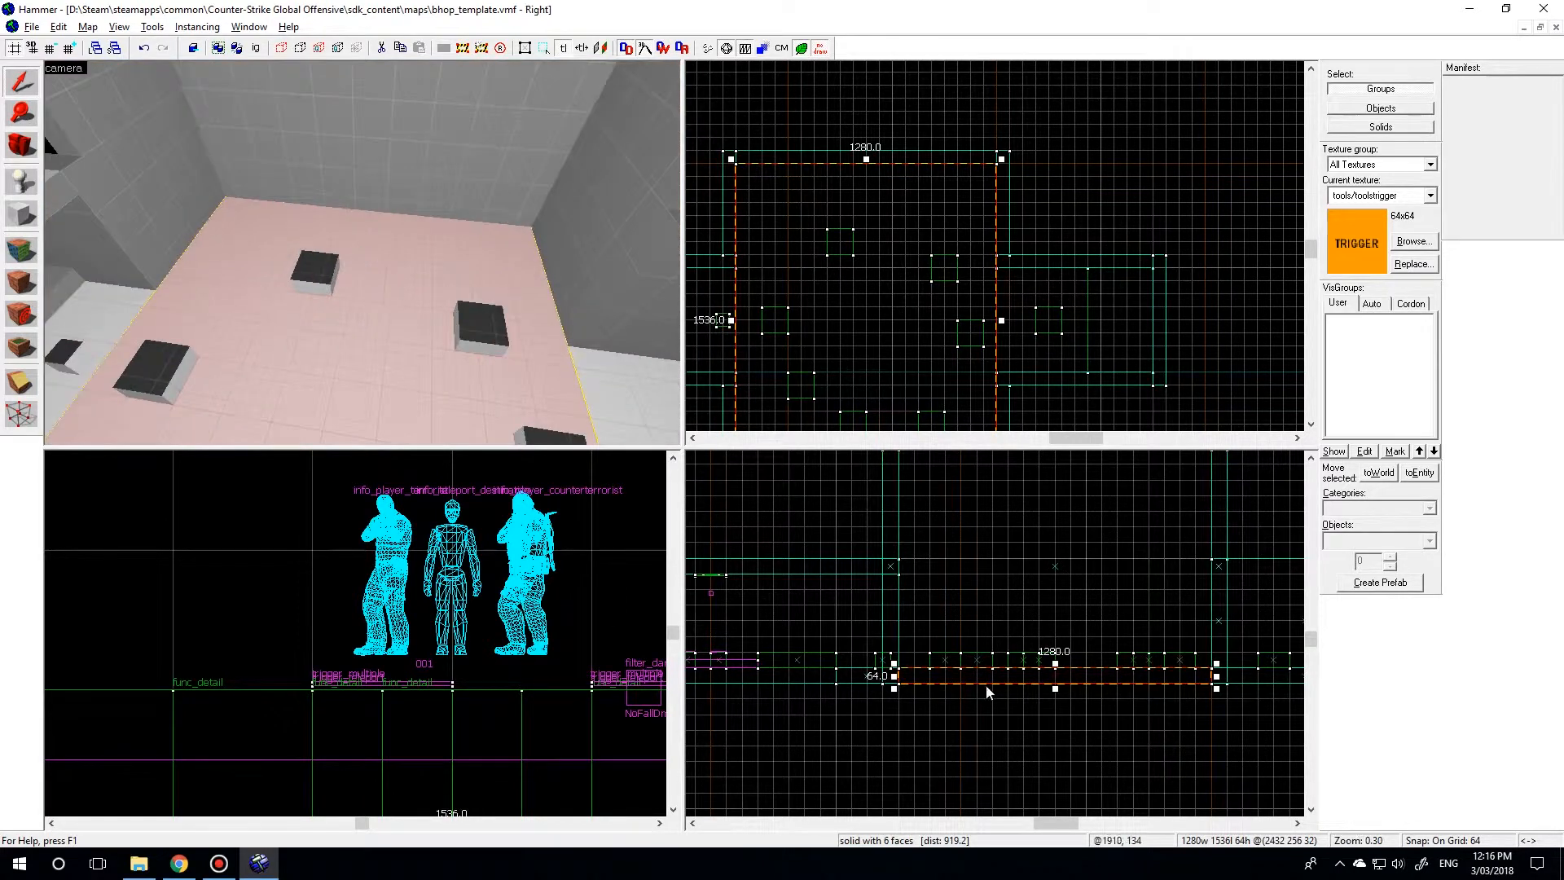
{"action": "scroll", "coordinate": [994, 680], "scroll_direction": "down", "scroll_amount": 3}
{"action": "left_click_drag", "start_coordinate": [994, 680], "coordinate": [995, 554], "text": "shift"}
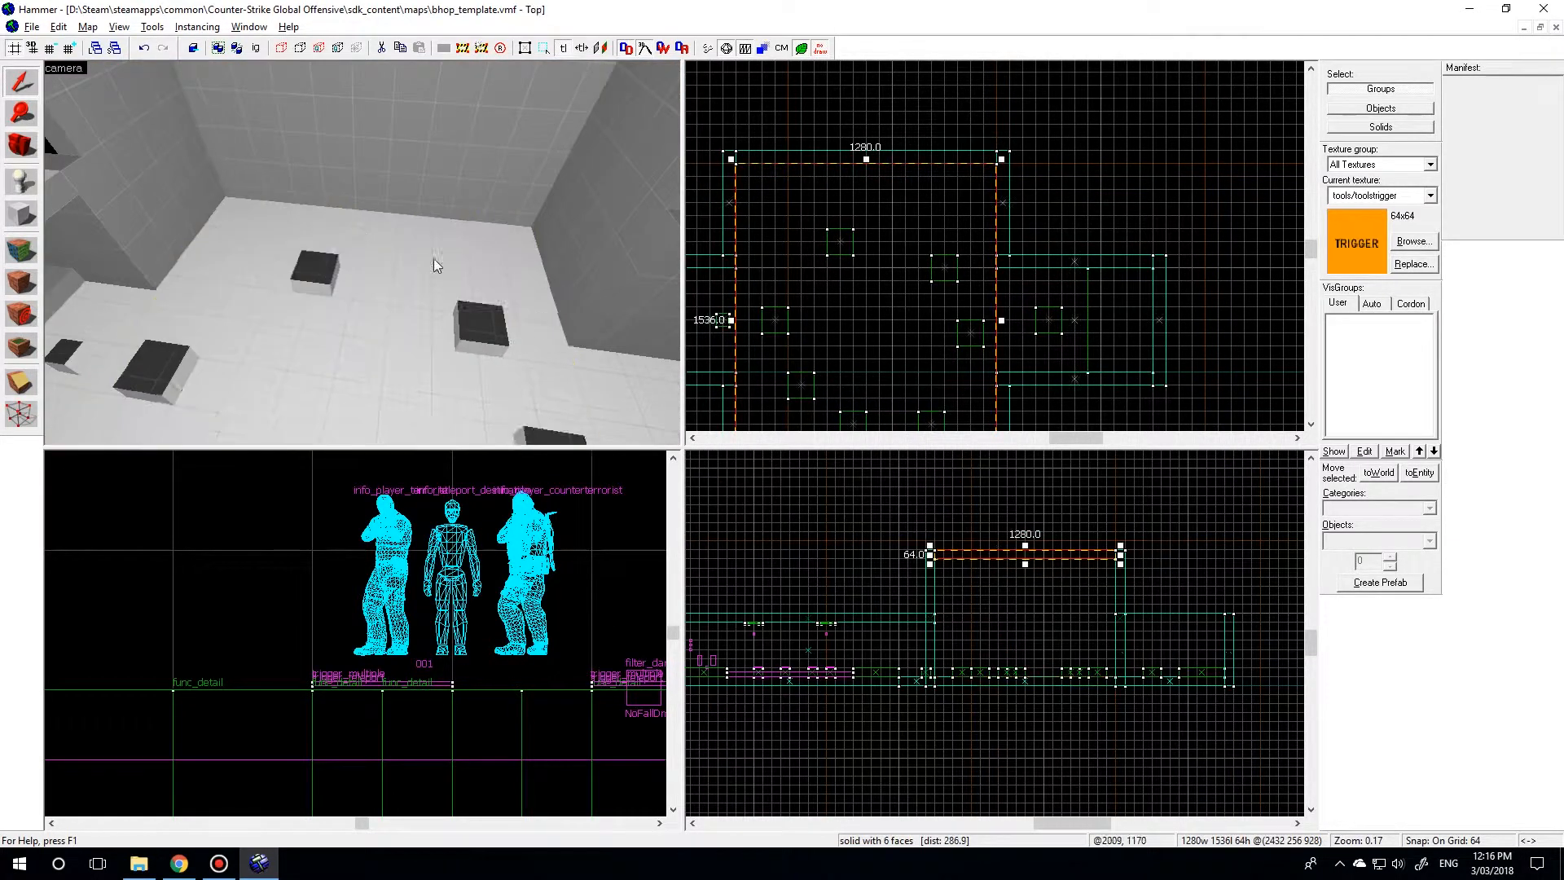
- Clone a ceiling slab over the end platform at hallway ceiling height, sized 768 x 512 x 64
{"action": "key", "text": "z"}
{"action": "key", "text": "s"}
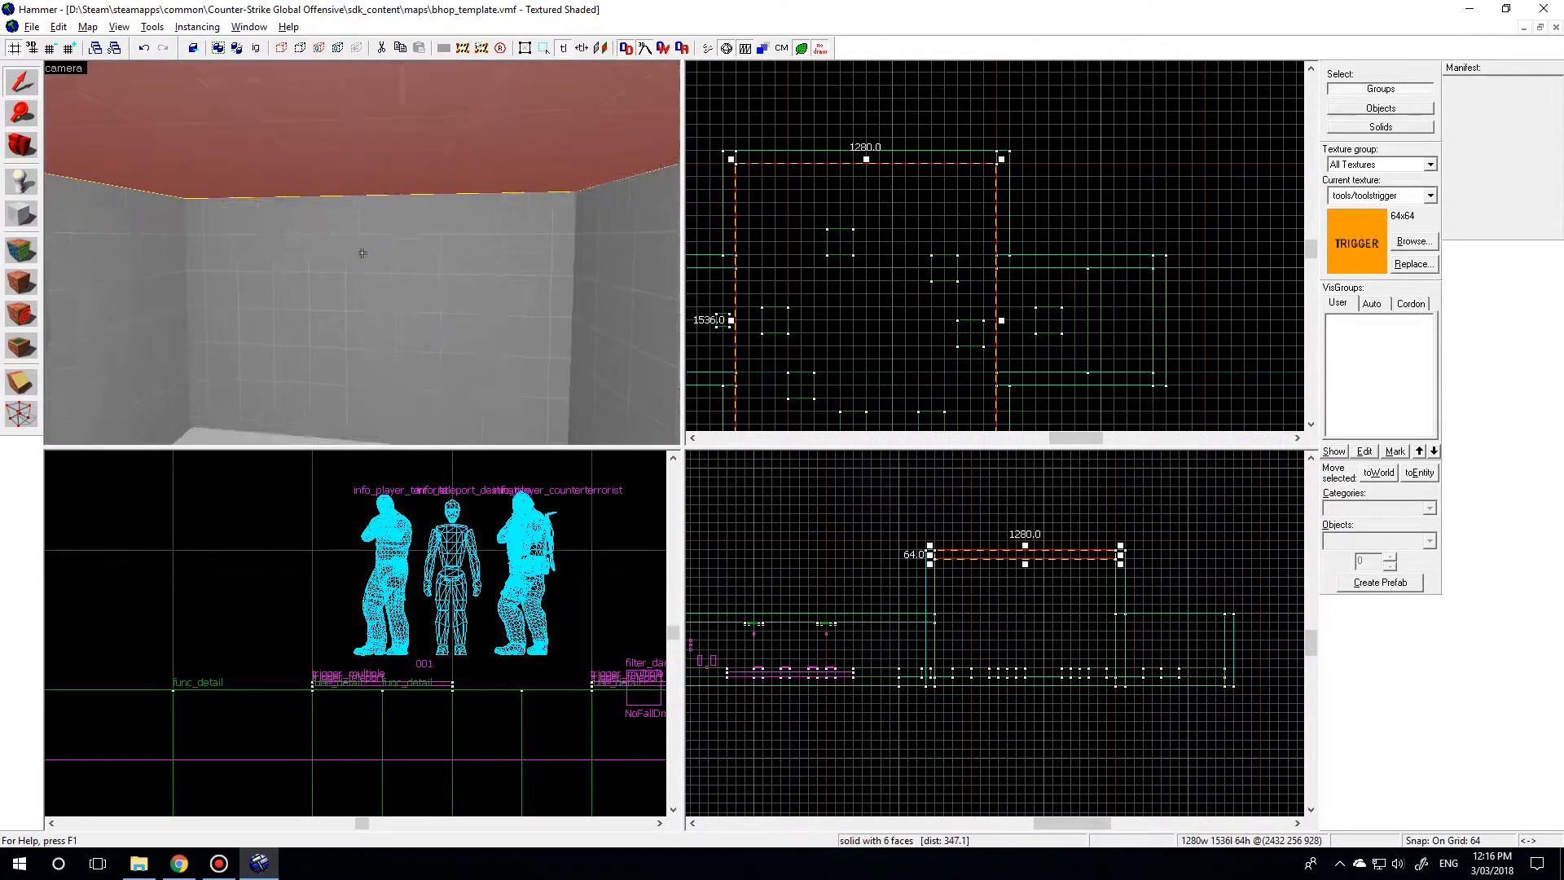
{"action": "key", "text": "w"}
{"action": "left_click", "coordinate": [362, 253]}
{"action": "key", "text": "z"}
{"action": "scroll", "coordinate": [973, 342], "scroll_direction": "down", "scroll_amount": 4}
{"action": "scroll", "coordinate": [876, 335], "scroll_direction": "up", "scroll_amount": 2}
{"action": "left_click_drag", "start_coordinate": [888, 343], "coordinate": [1087, 338], "text": "shift"}
{"action": "left_click_drag", "start_coordinate": [901, 331], "coordinate": [1046, 331]}
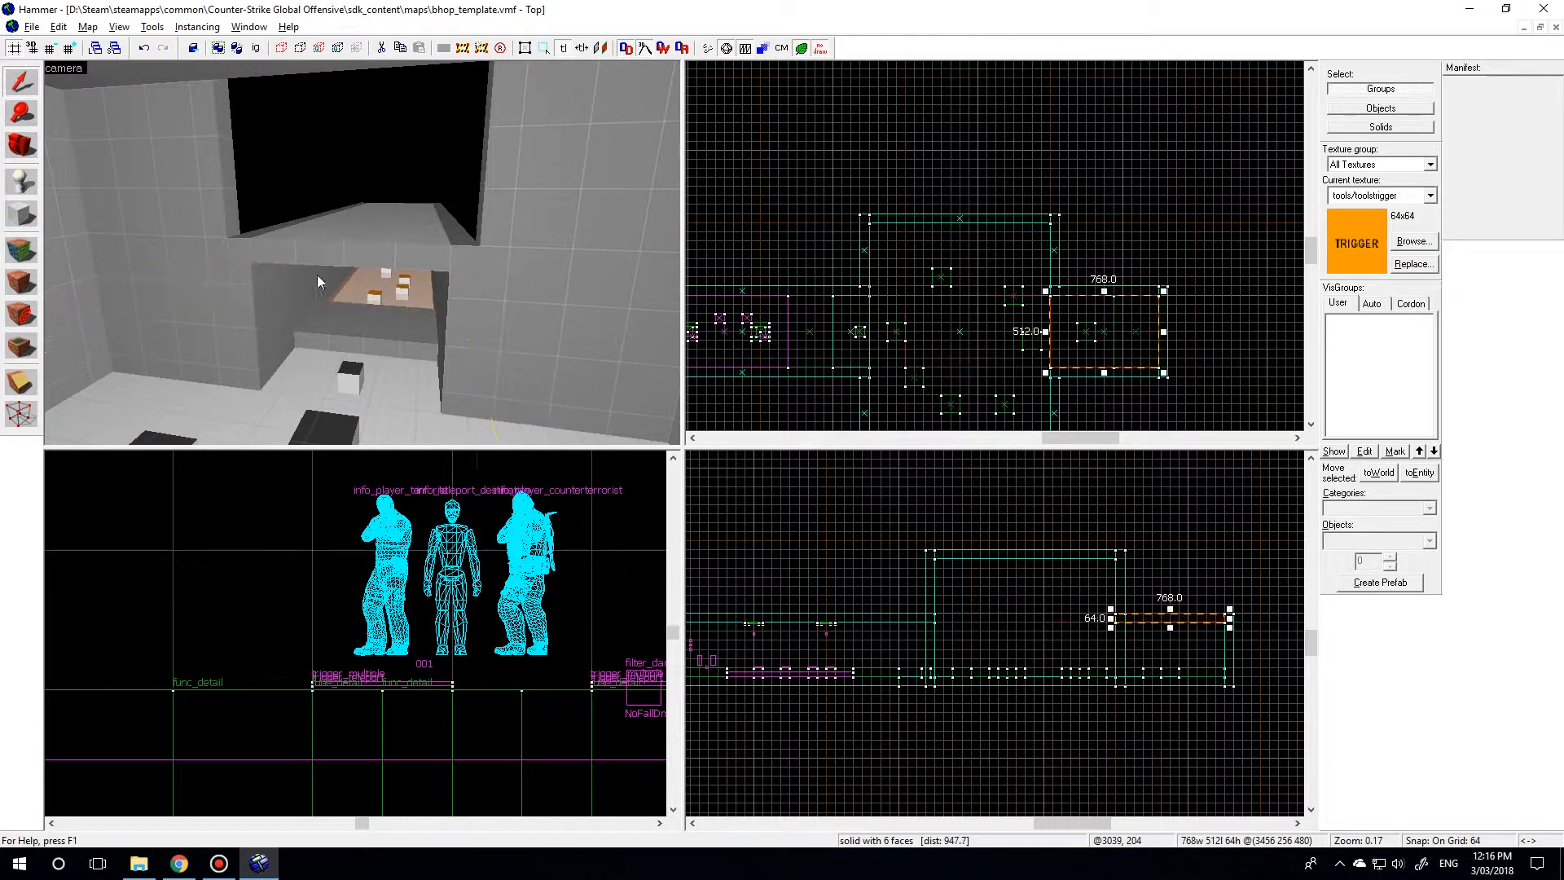
- Clone the wall beside the end platform's opening and resize the copy to 64 x 640 x 448 to fill the gap above the opening
{"action": "key", "text": "z"}
{"action": "left_click", "coordinate": [362, 252]}
{"action": "key", "text": "z"}
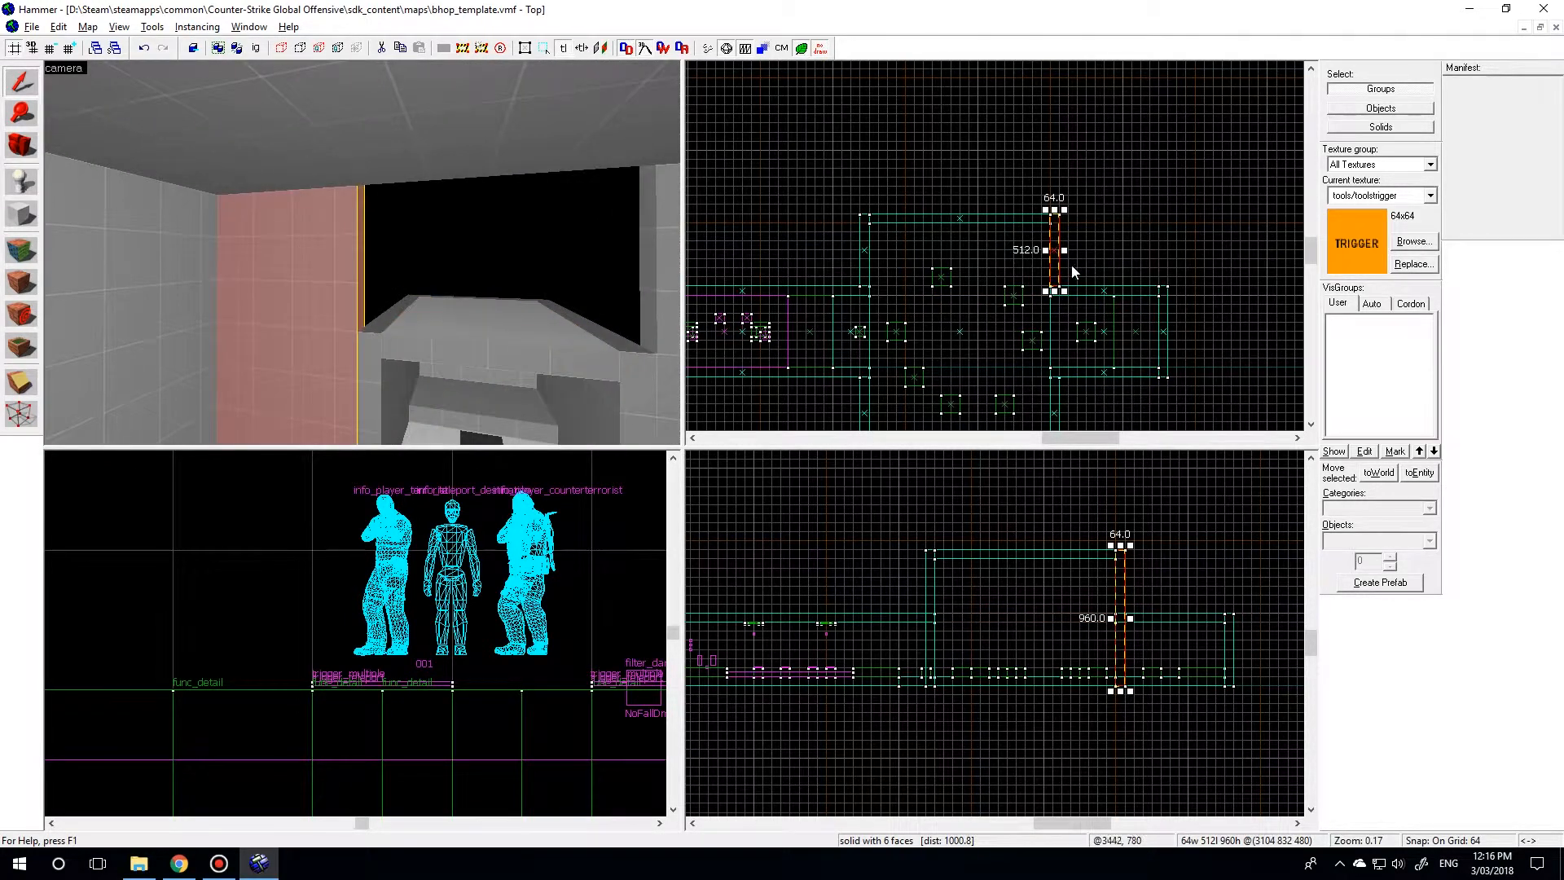
{"action": "scroll", "coordinate": [1072, 265], "scroll_direction": "up", "scroll_amount": 3}
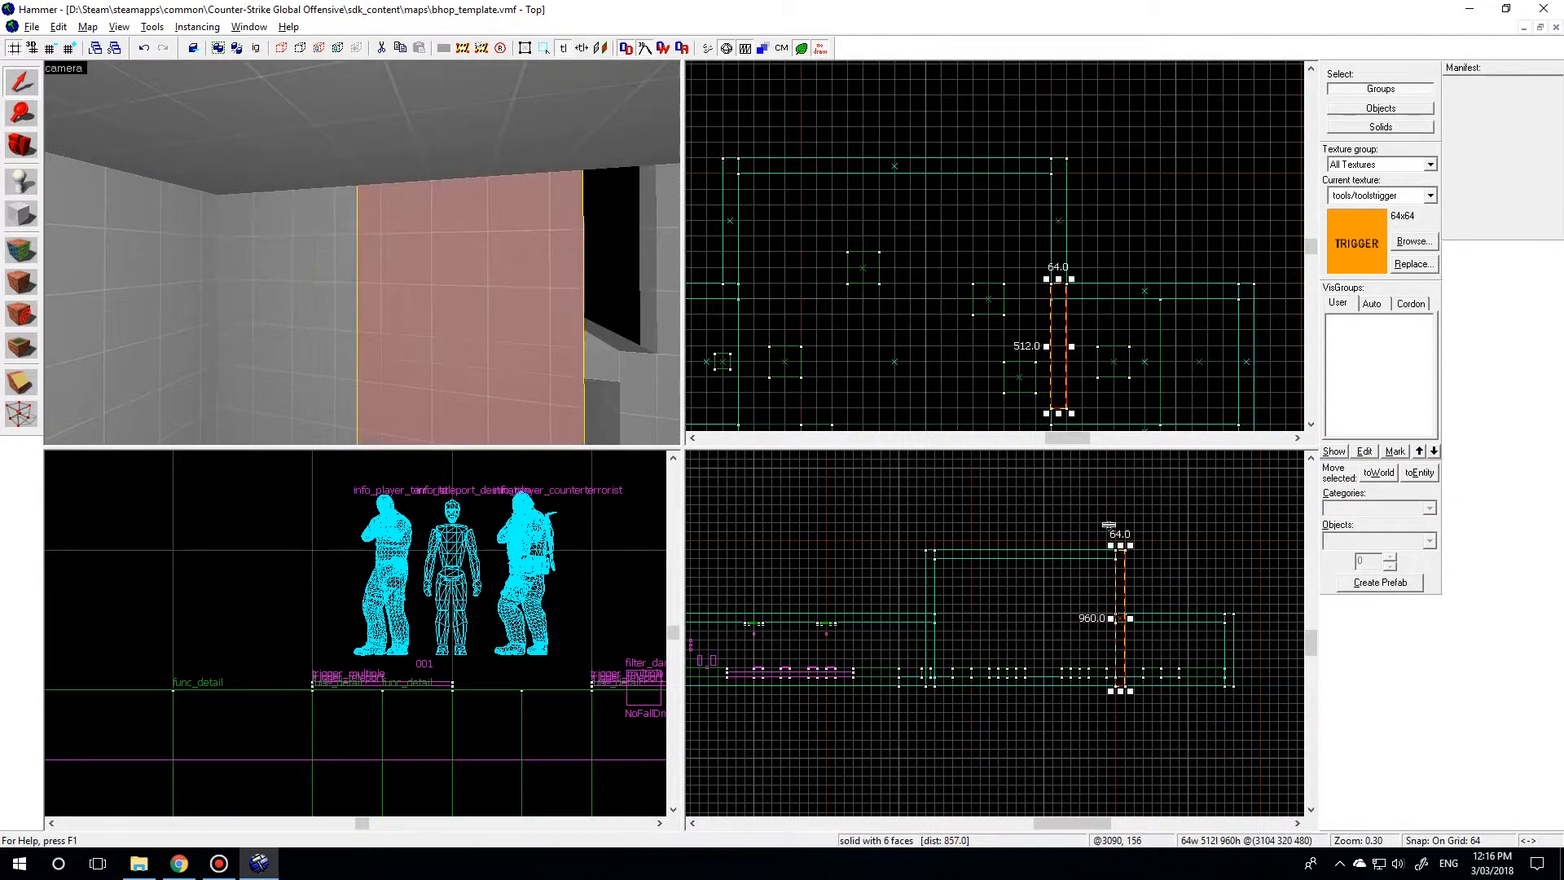
{"action": "scroll", "coordinate": [1124, 702], "scroll_direction": "up", "scroll_amount": 3}
{"action": "left_click_drag", "start_coordinate": [1114, 689], "coordinate": [1107, 558]}
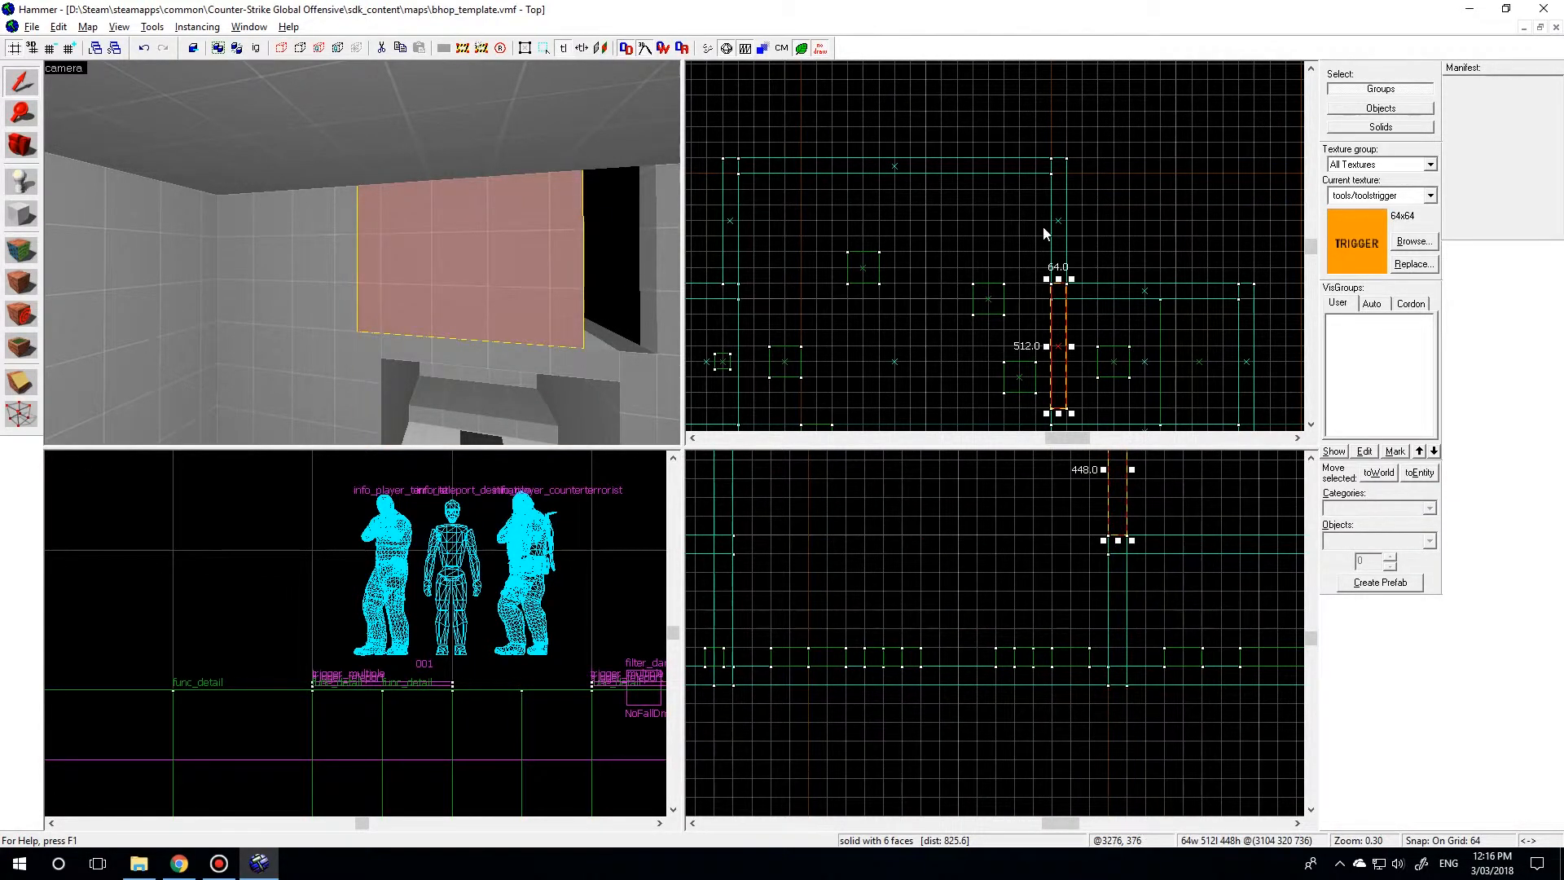
{"action": "scroll", "coordinate": [1041, 320], "scroll_direction": "down", "scroll_amount": 1}
{"action": "left_click_drag", "start_coordinate": [1043, 326], "coordinate": [1042, 357]}
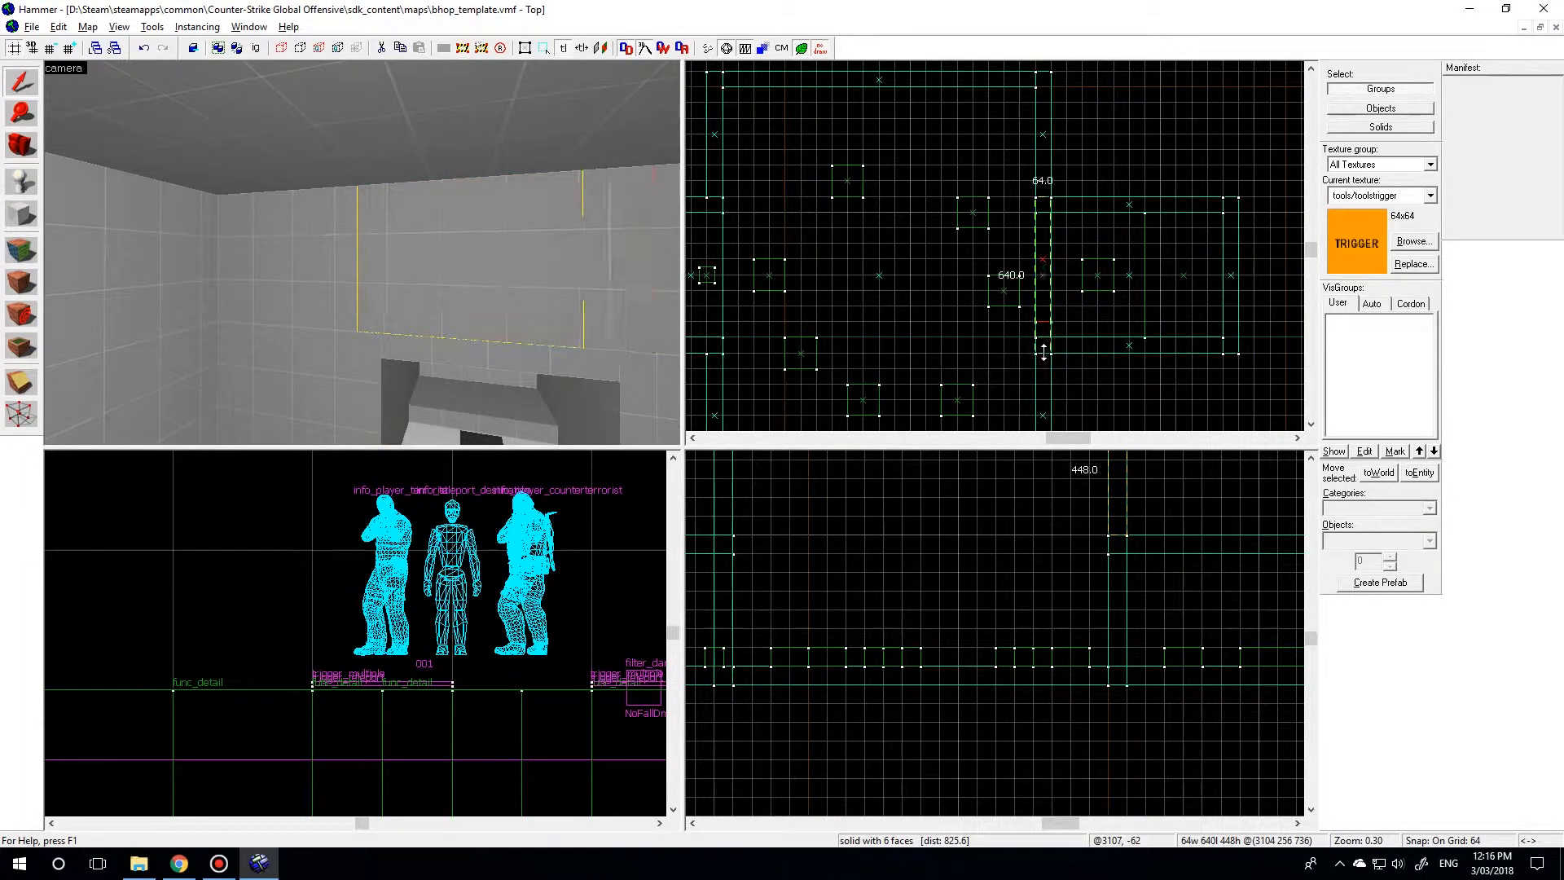
- Clone the 64 x 640 x 448 filler wall to the opposite side, above the large room's hallway entrance
{"action": "scroll", "coordinate": [1072, 286], "scroll_direction": "down", "scroll_amount": 2}
{"action": "left_click_drag", "start_coordinate": [1073, 285], "coordinate": [845, 285]}
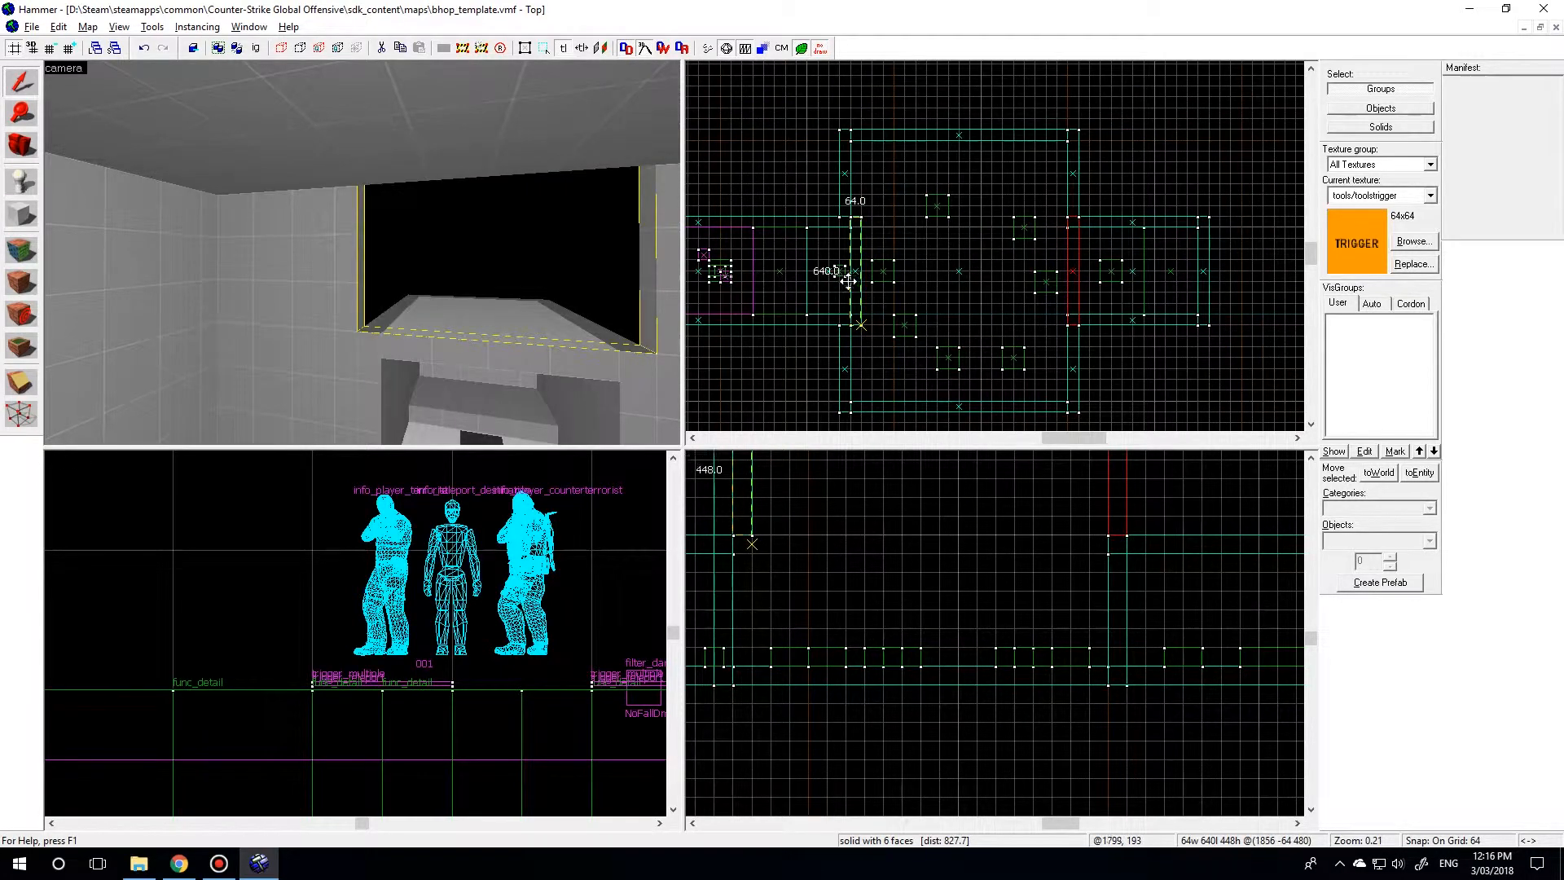
{"action": "left_click_drag", "start_coordinate": [220, 275], "coordinate": [362, 254]}
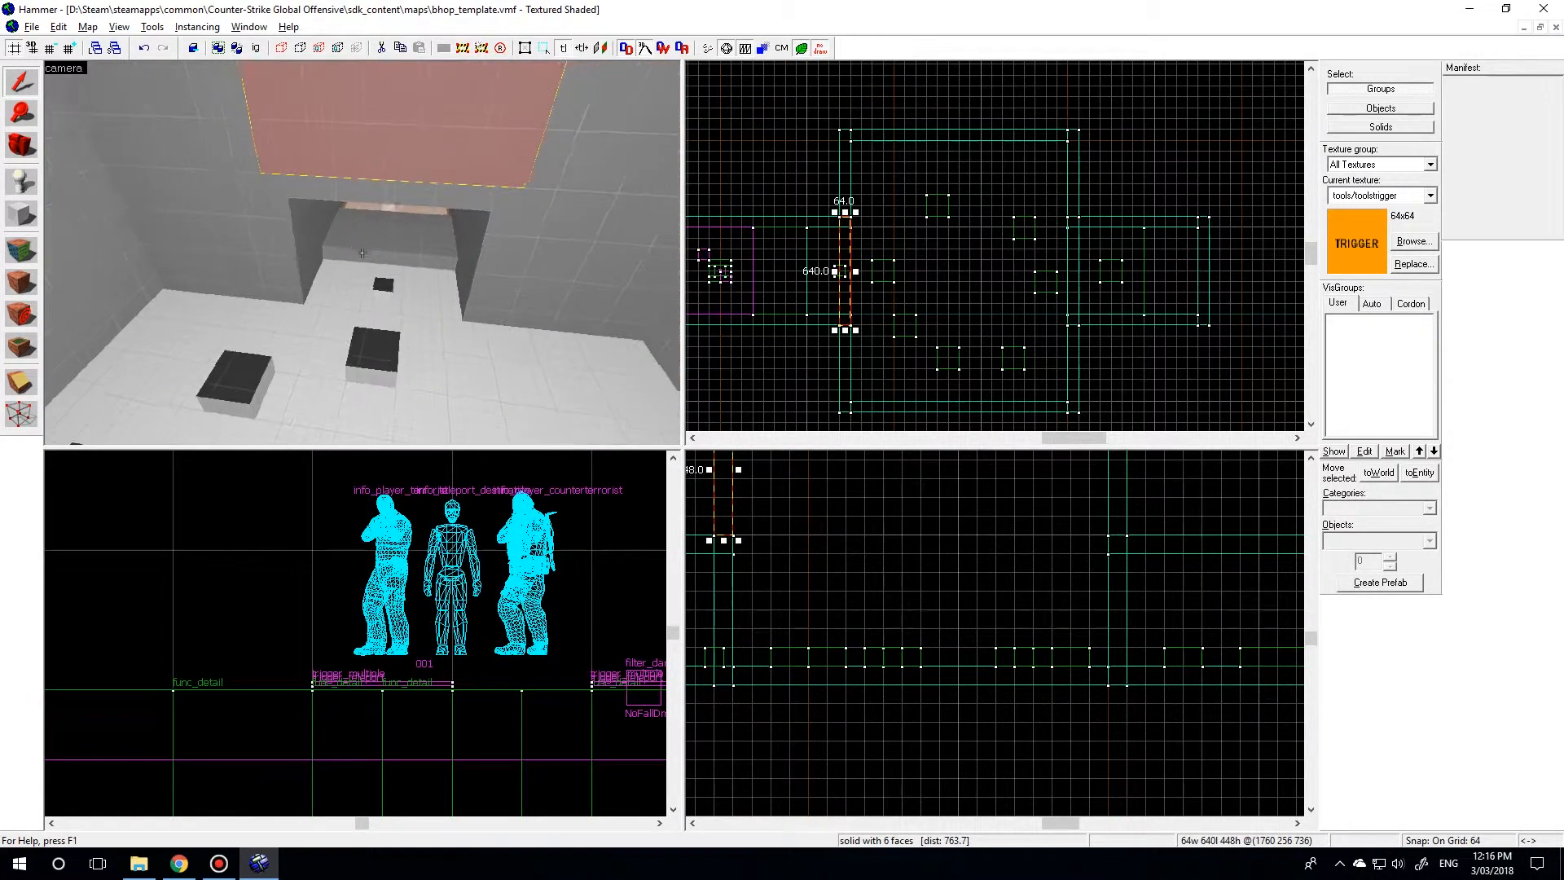
- Clone the first hallway's ceiling light fixture together with its light entity onto the ceiling above the end platform
{"action": "key", "text": "z"}
{"action": "left_click", "coordinate": [412, 326]}
{"action": "key", "text": "z"}
{"action": "key", "text": "w"}
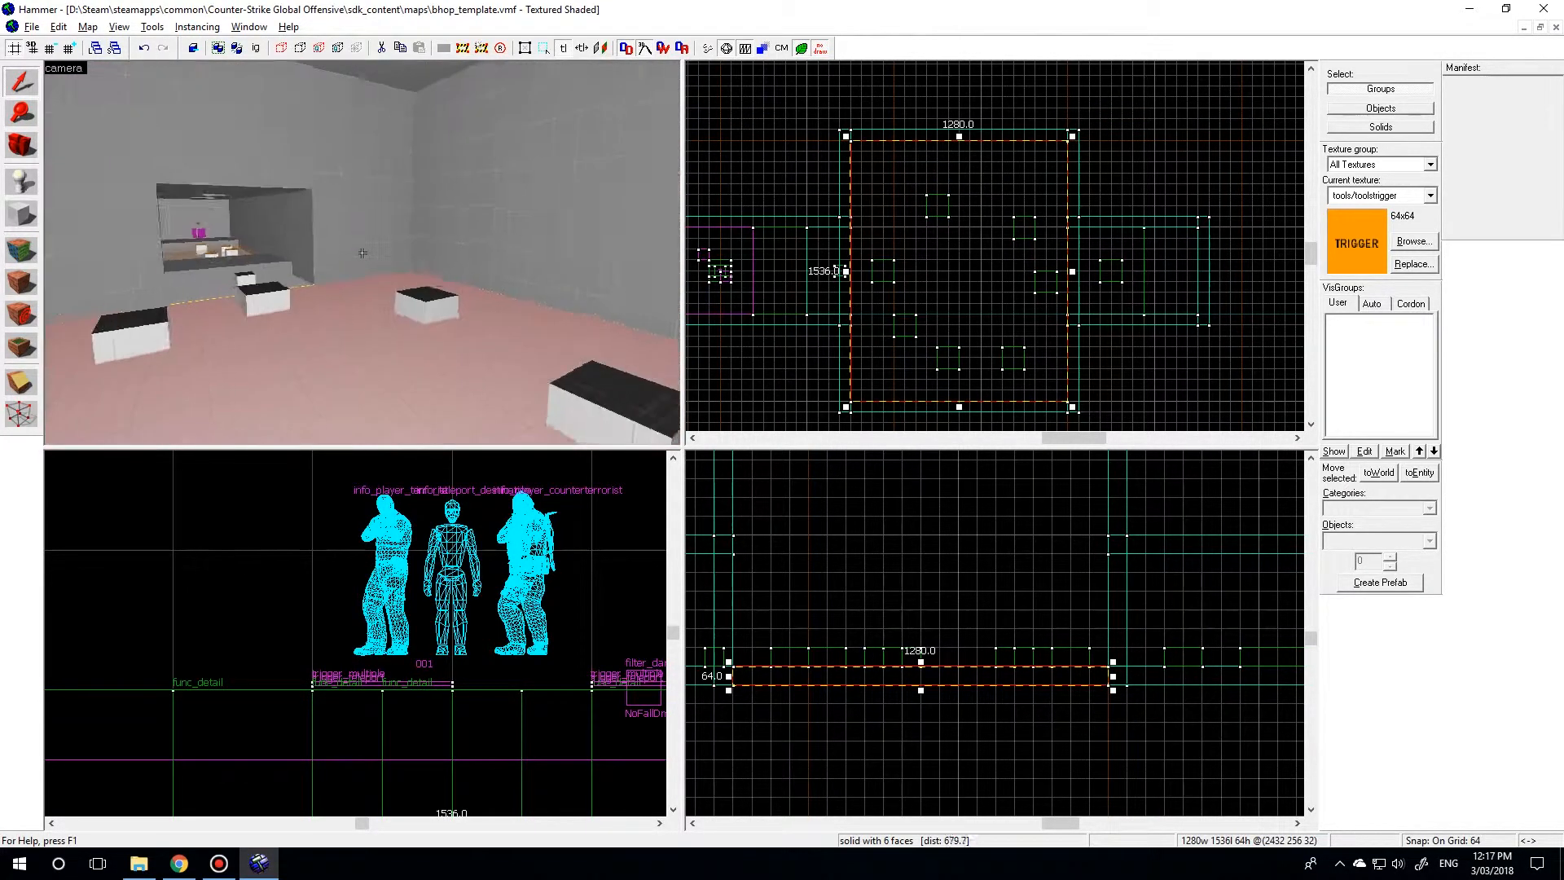
{"action": "key", "text": "w"}
{"action": "key", "text": "w"}
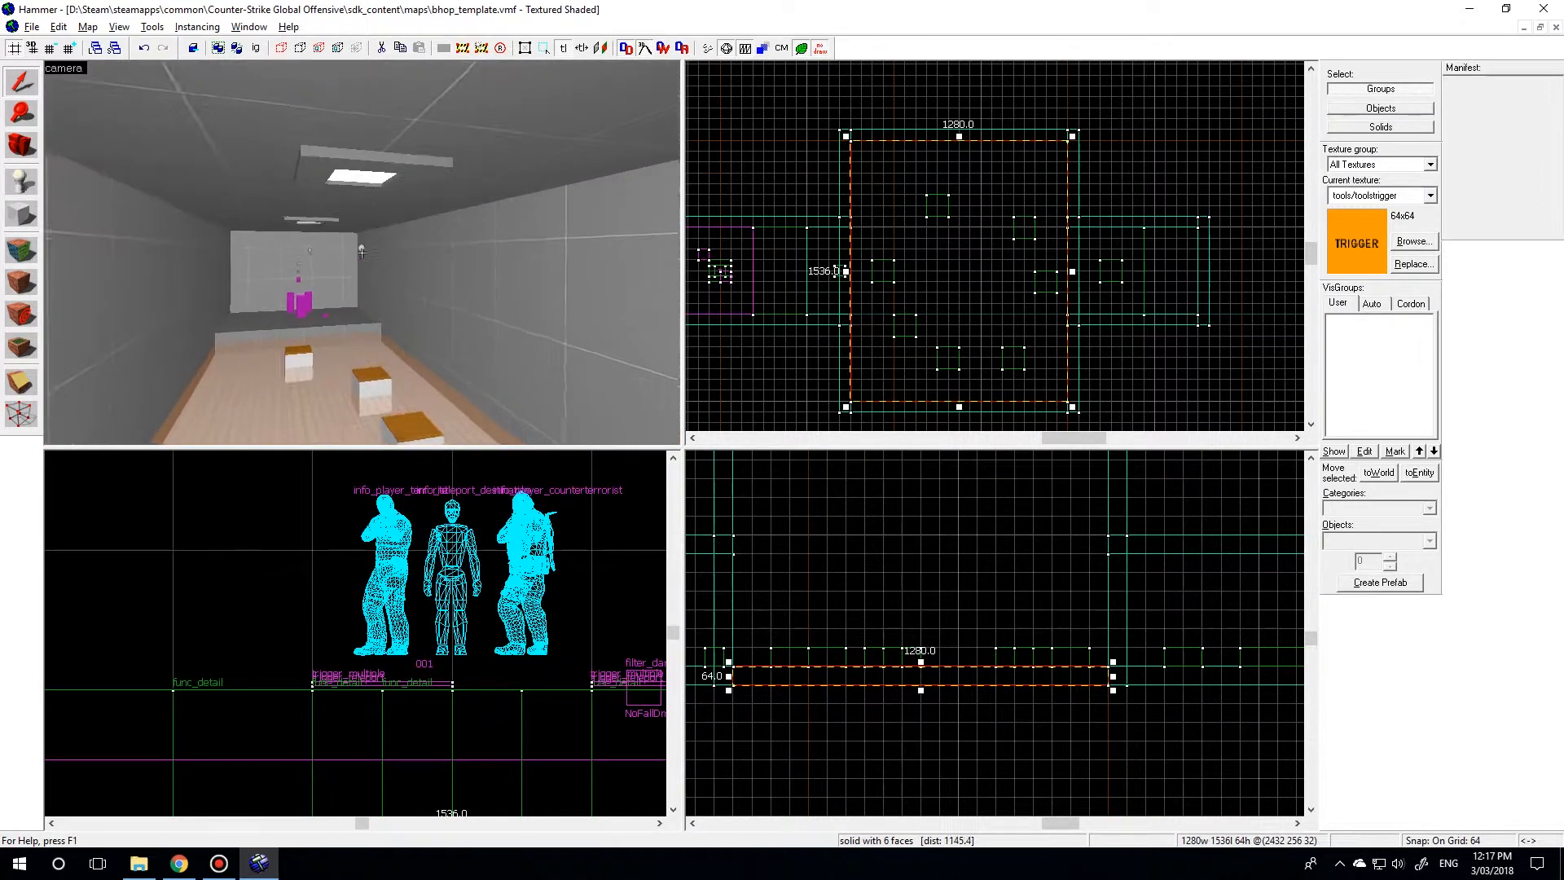
{"action": "key", "text": "z"}
{"action": "left_click", "coordinate": [352, 274]}
{"action": "left_click", "coordinate": [357, 177], "text": "ctrl"}
{"action": "scroll", "coordinate": [814, 272], "scroll_direction": "down", "scroll_amount": 3}
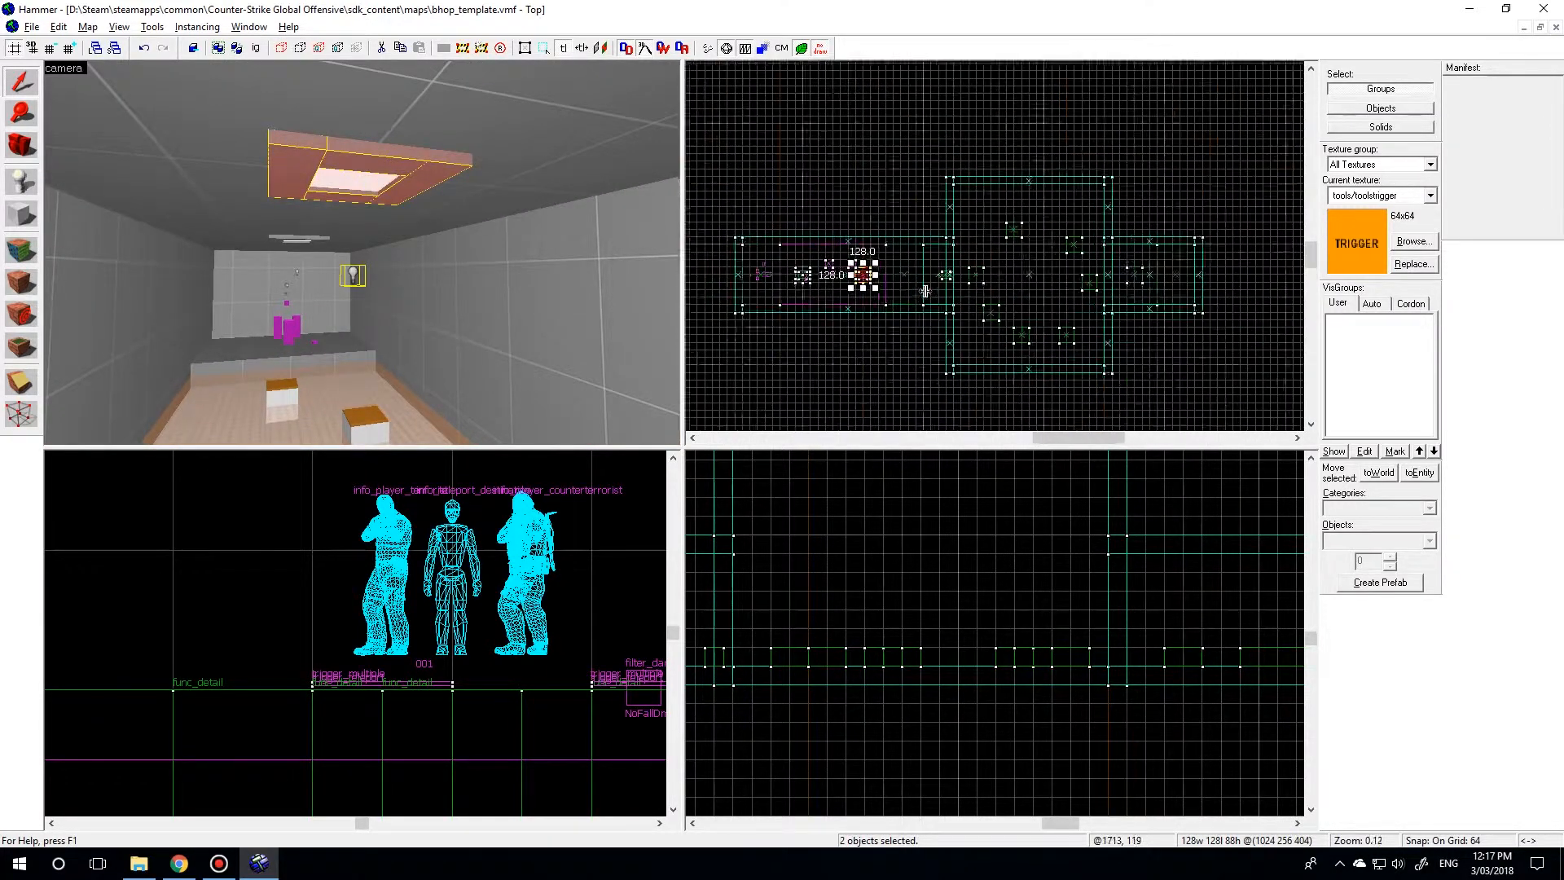
{"action": "left_click_drag", "start_coordinate": [815, 271], "coordinate": [1110, 271]}
- Inspect the copied light fixture and the large room's walls, ceiling and jump blocks from inside the map
{"action": "key", "text": "z"}
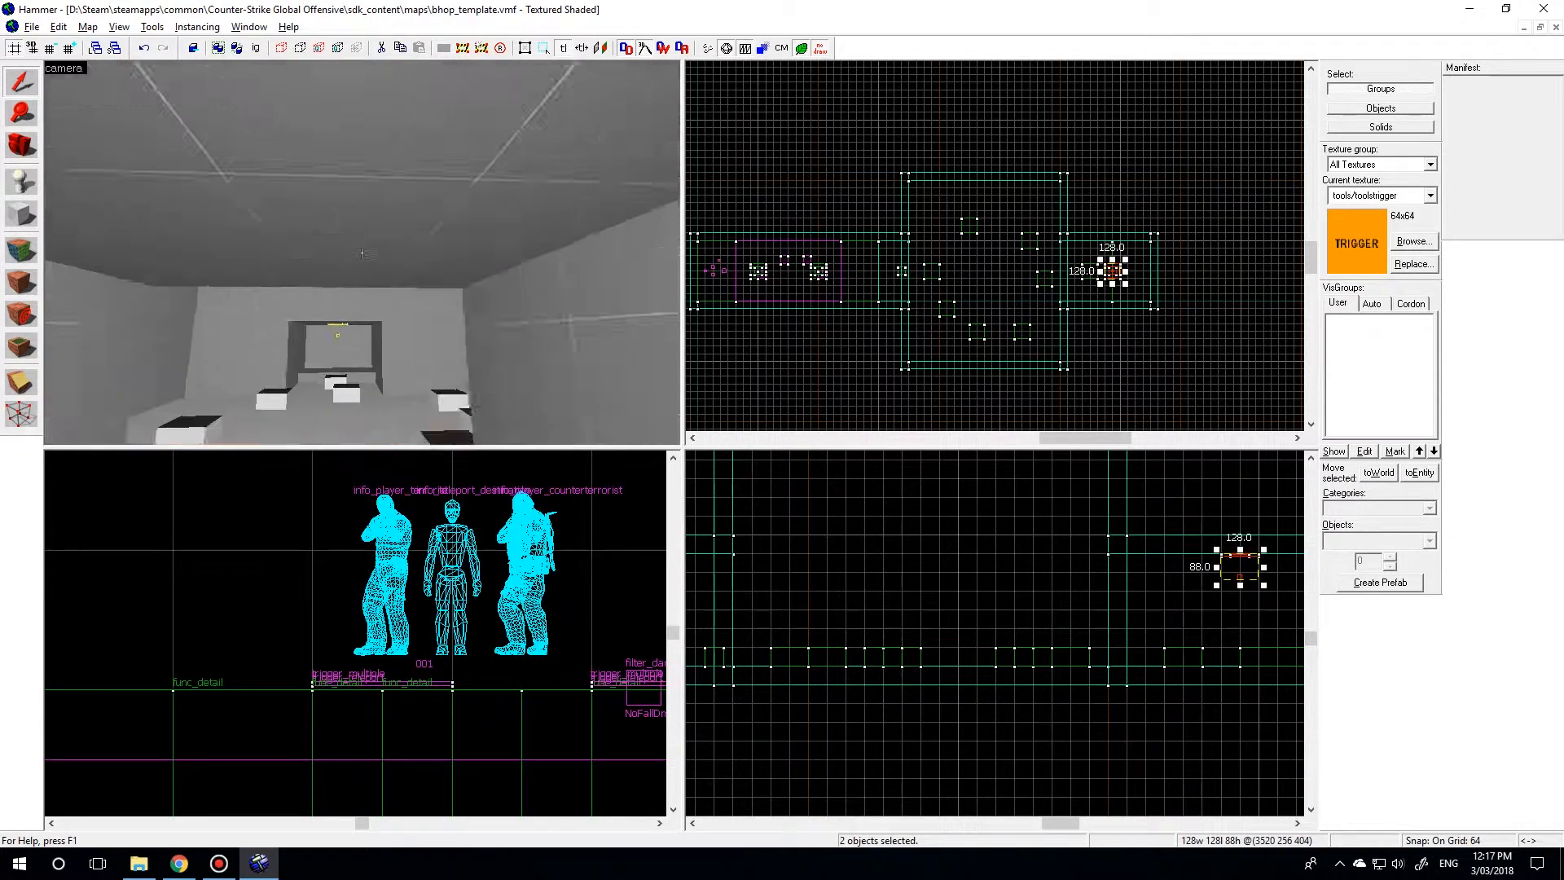
{"action": "key", "text": "w"}
{"action": "key", "text": "w"}
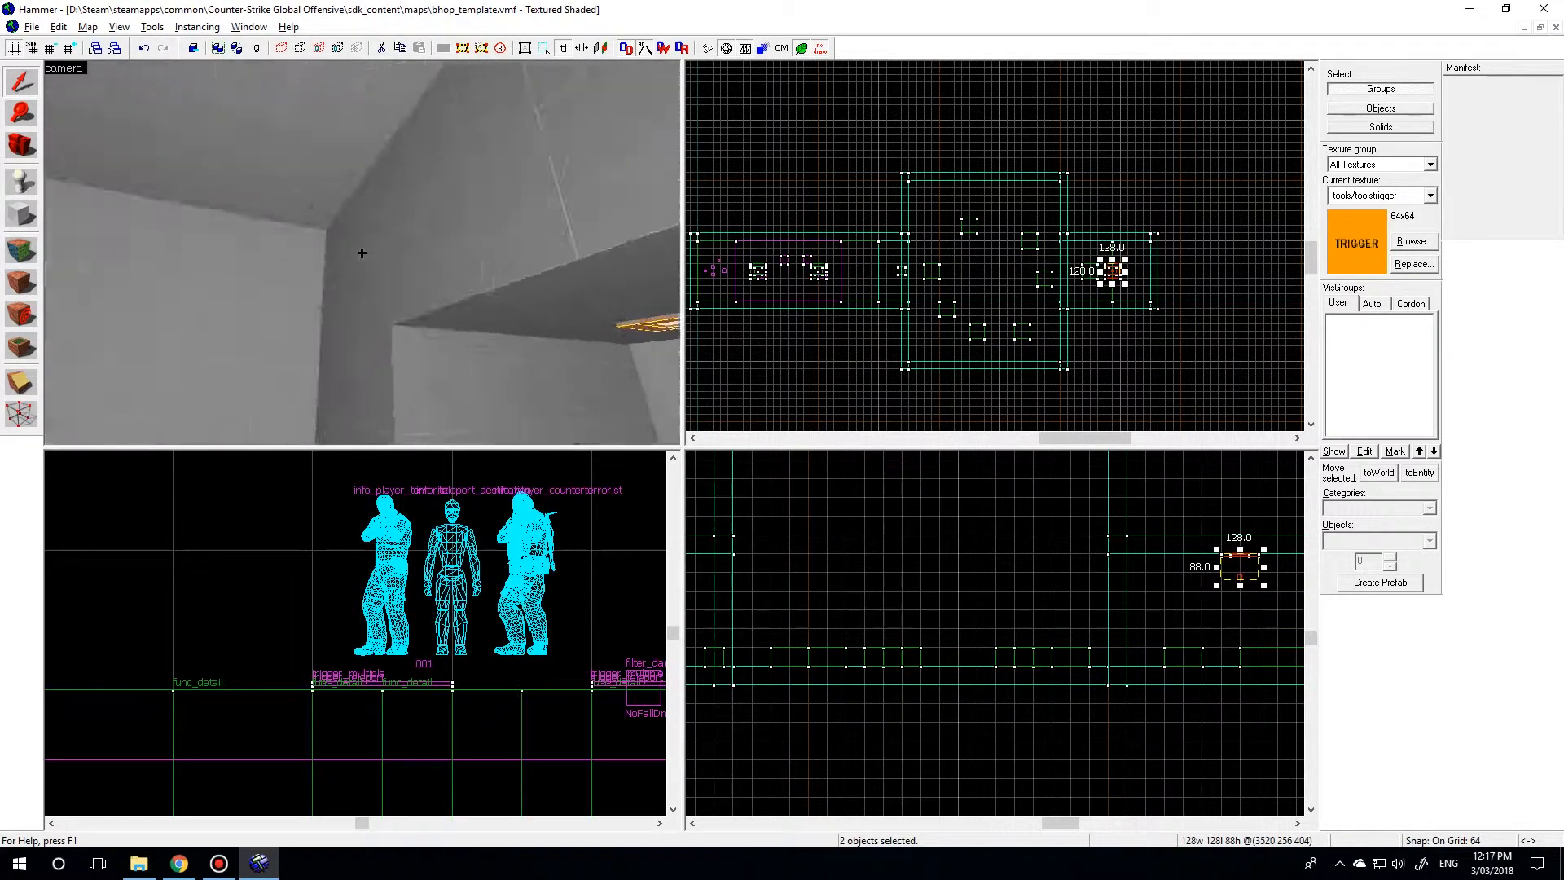
{"action": "key", "text": "w"}
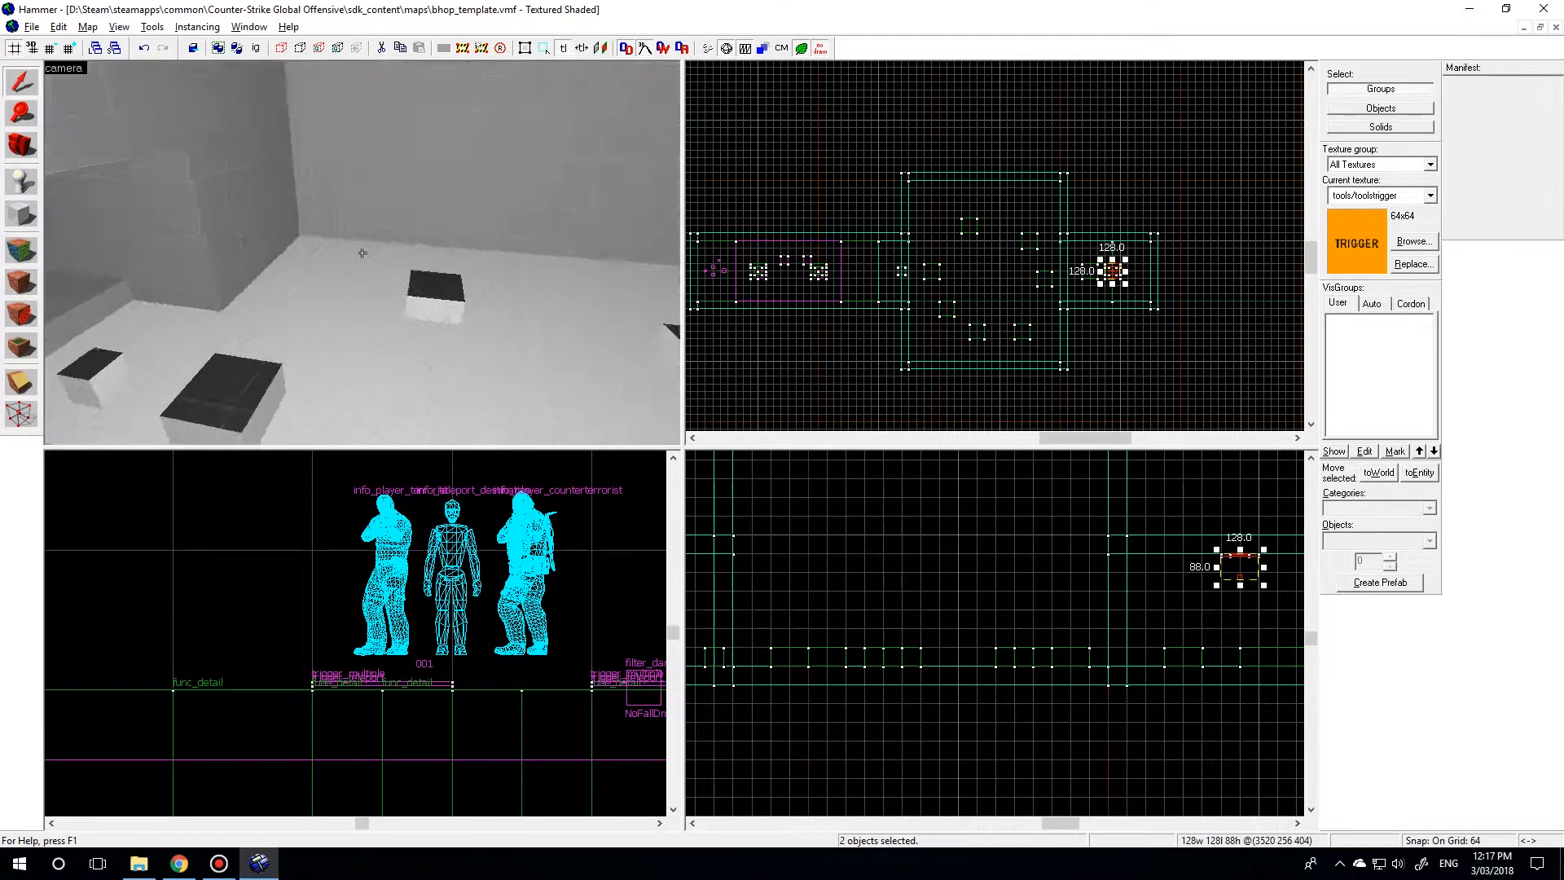
{"action": "key", "text": "w"}
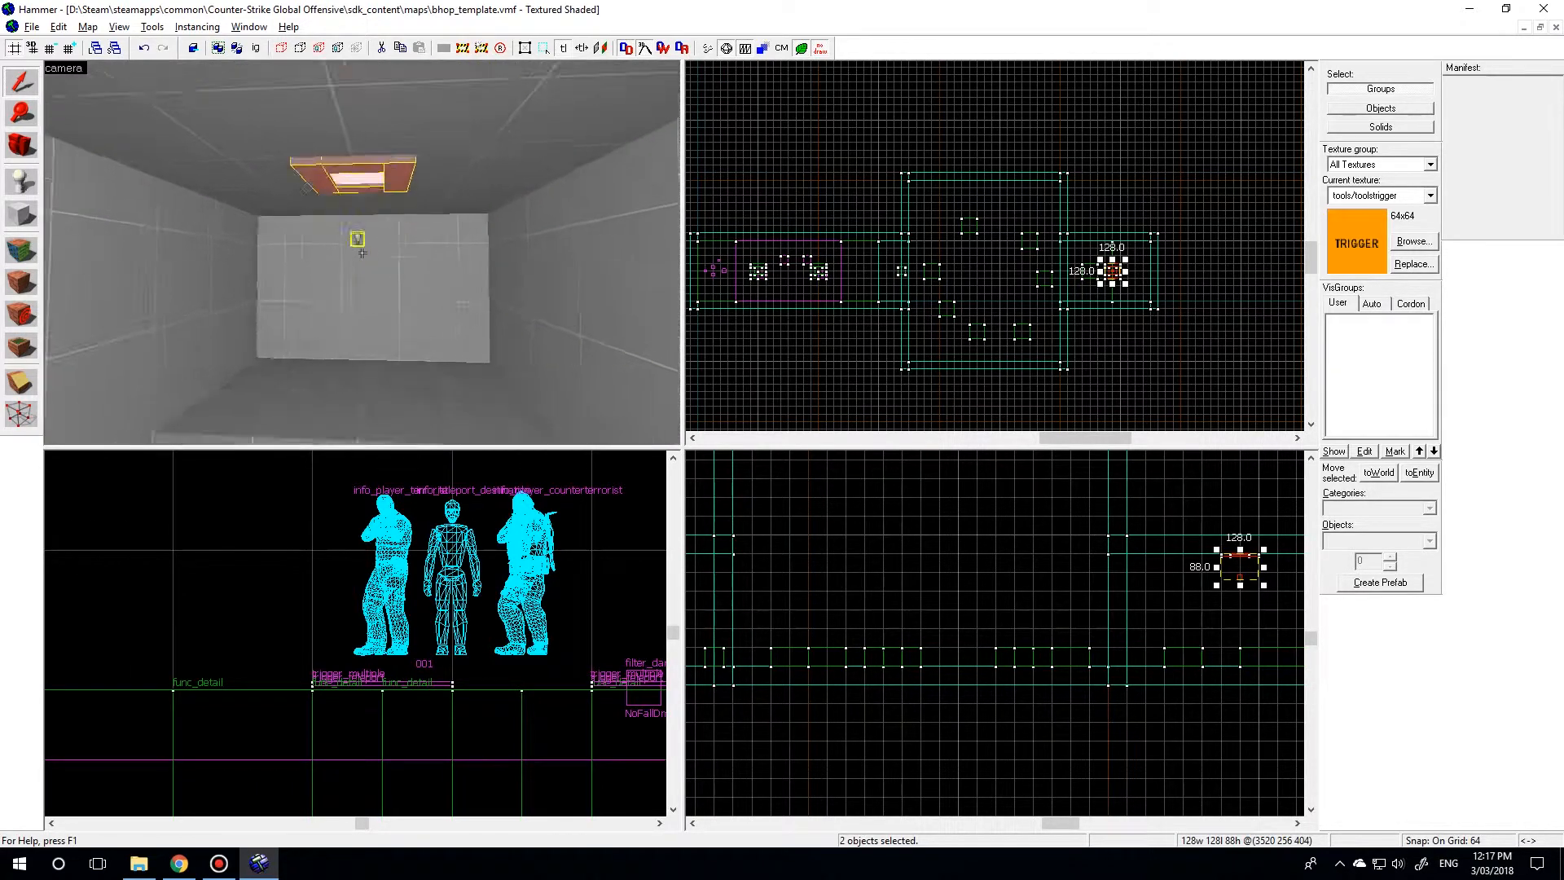
{"action": "key", "text": "z"}
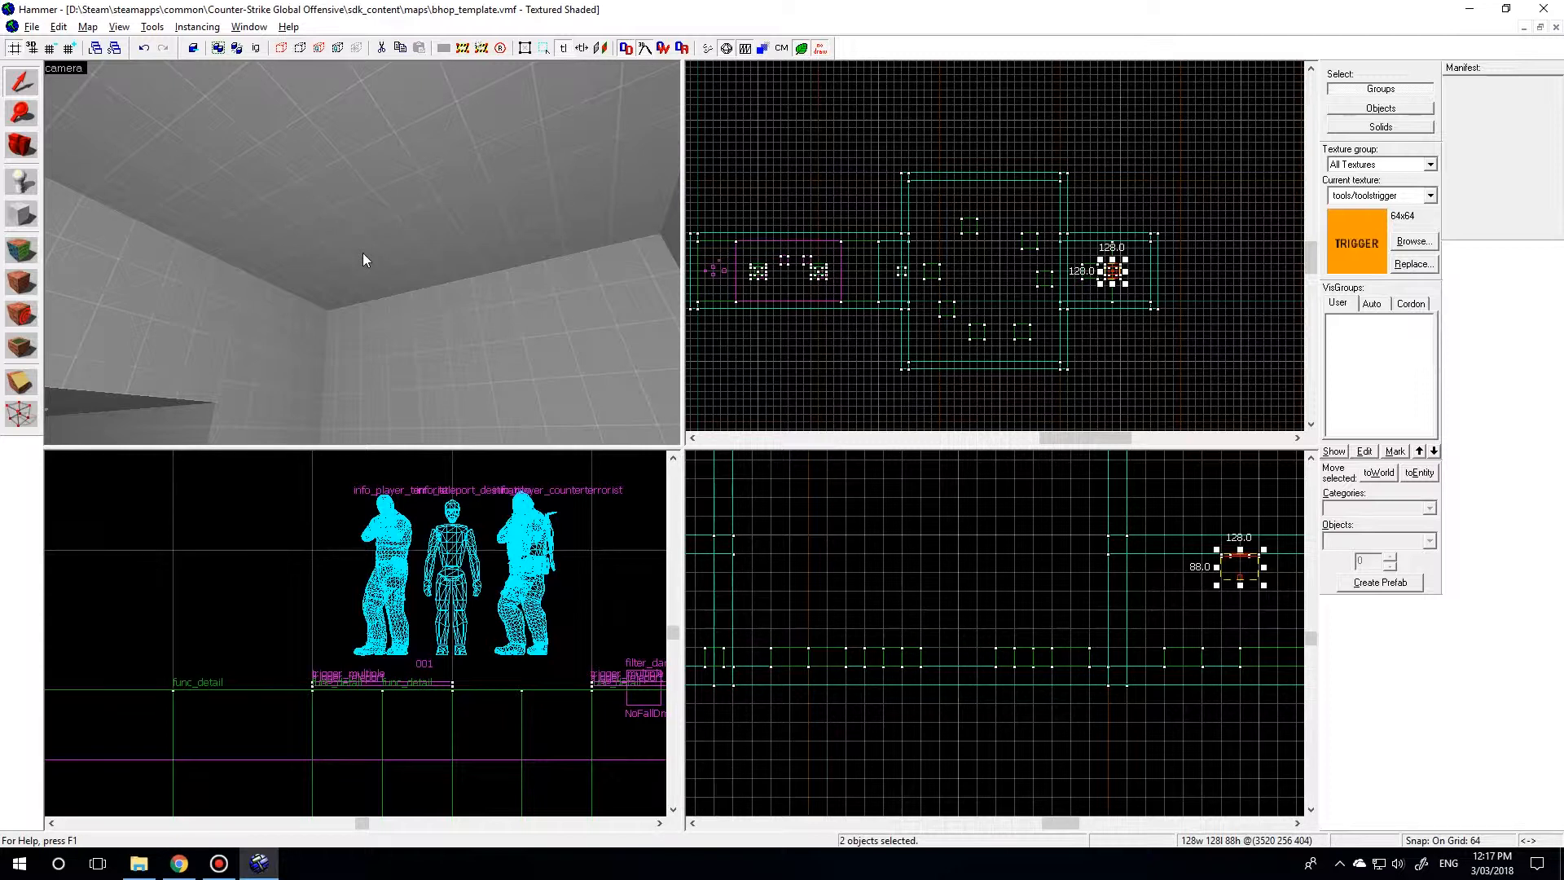
{"action": "key", "text": "z"}
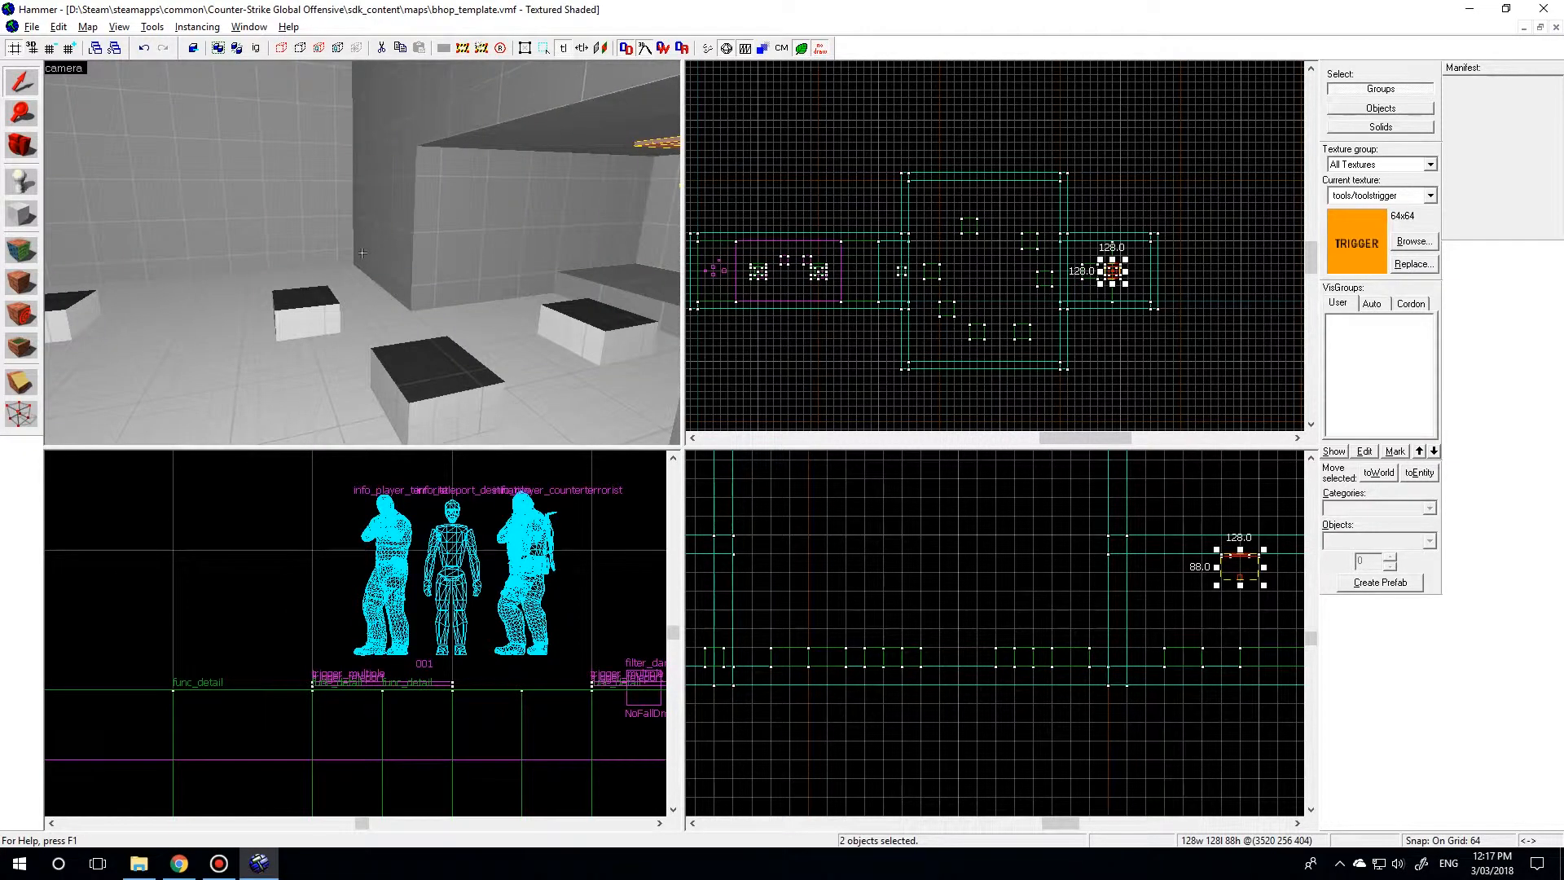
- Place a new entity on the floor beside the player spawns in the start room and set its class to light_environment
{"action": "key", "text": "w"}
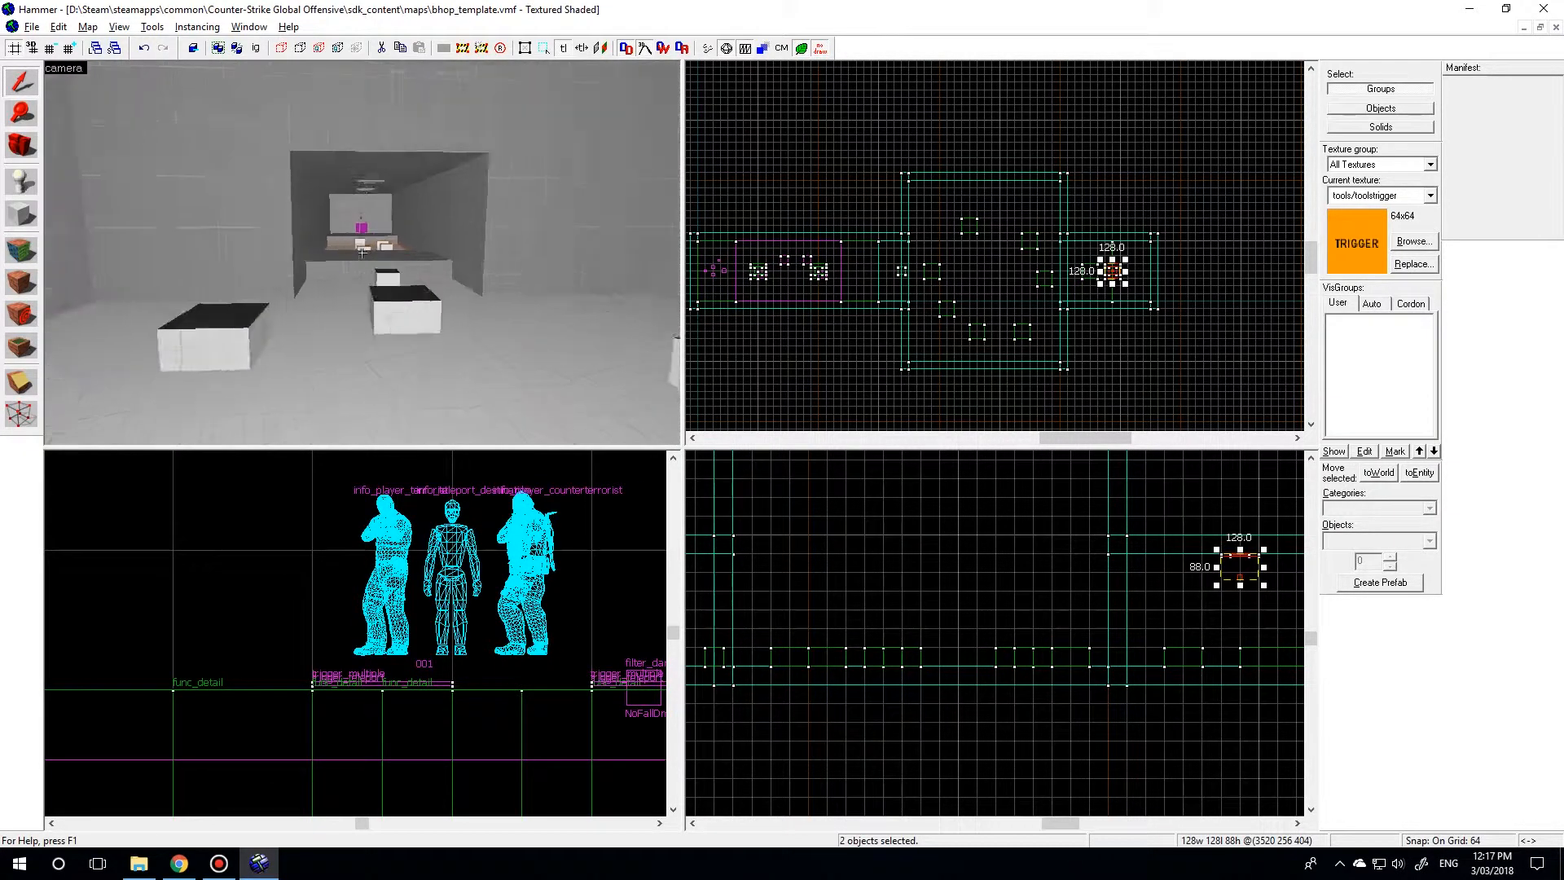
{"action": "key", "text": "w"}
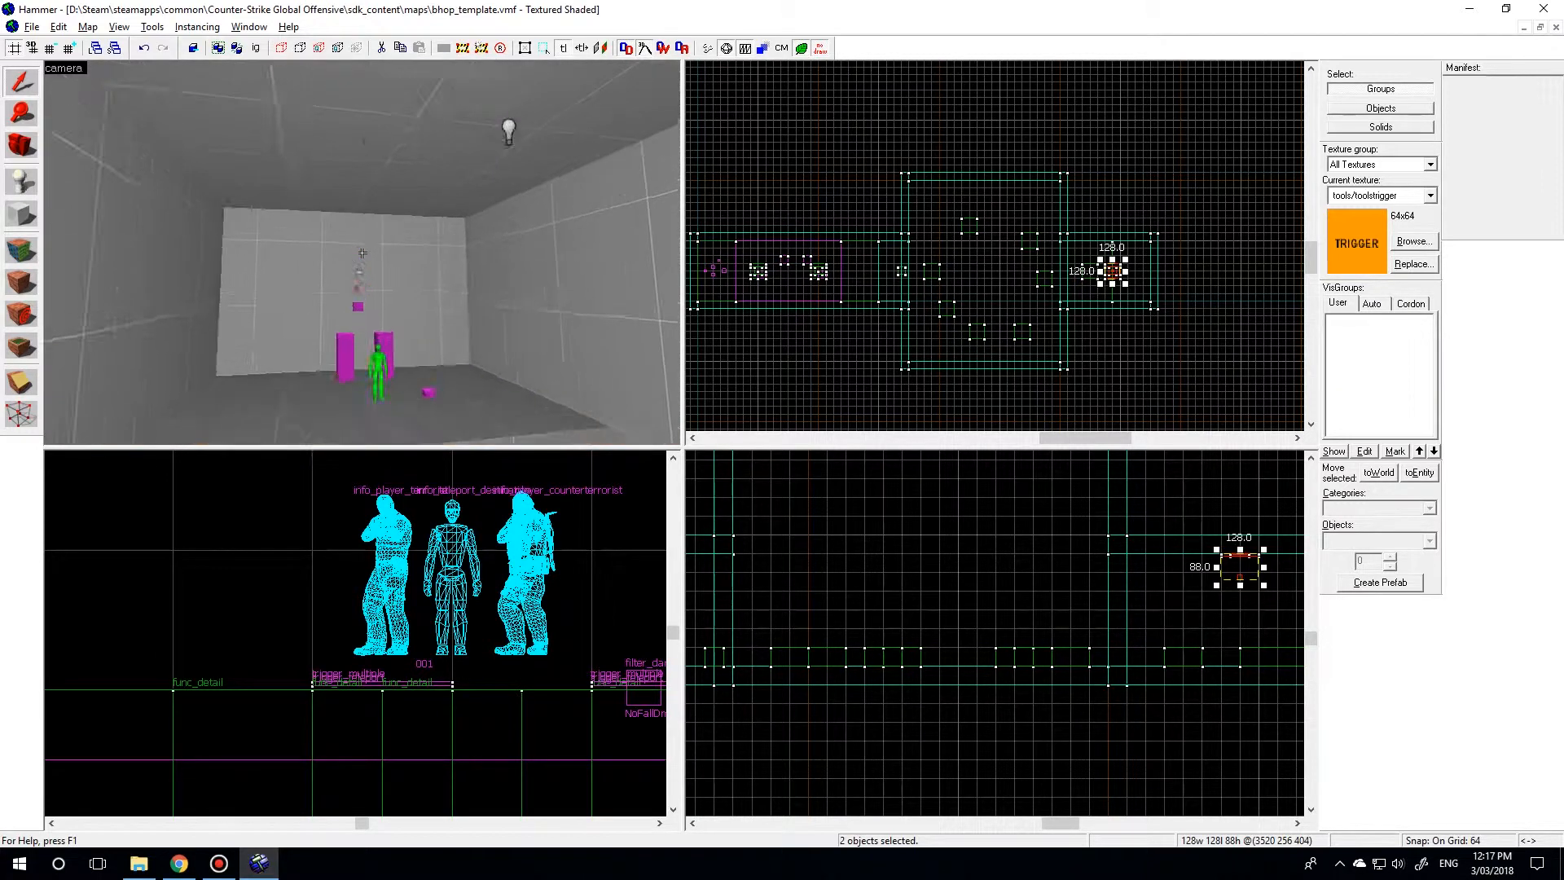
{"action": "key", "text": "w"}
{"action": "key", "text": "z"}
{"action": "left_click", "coordinate": [21, 180]}
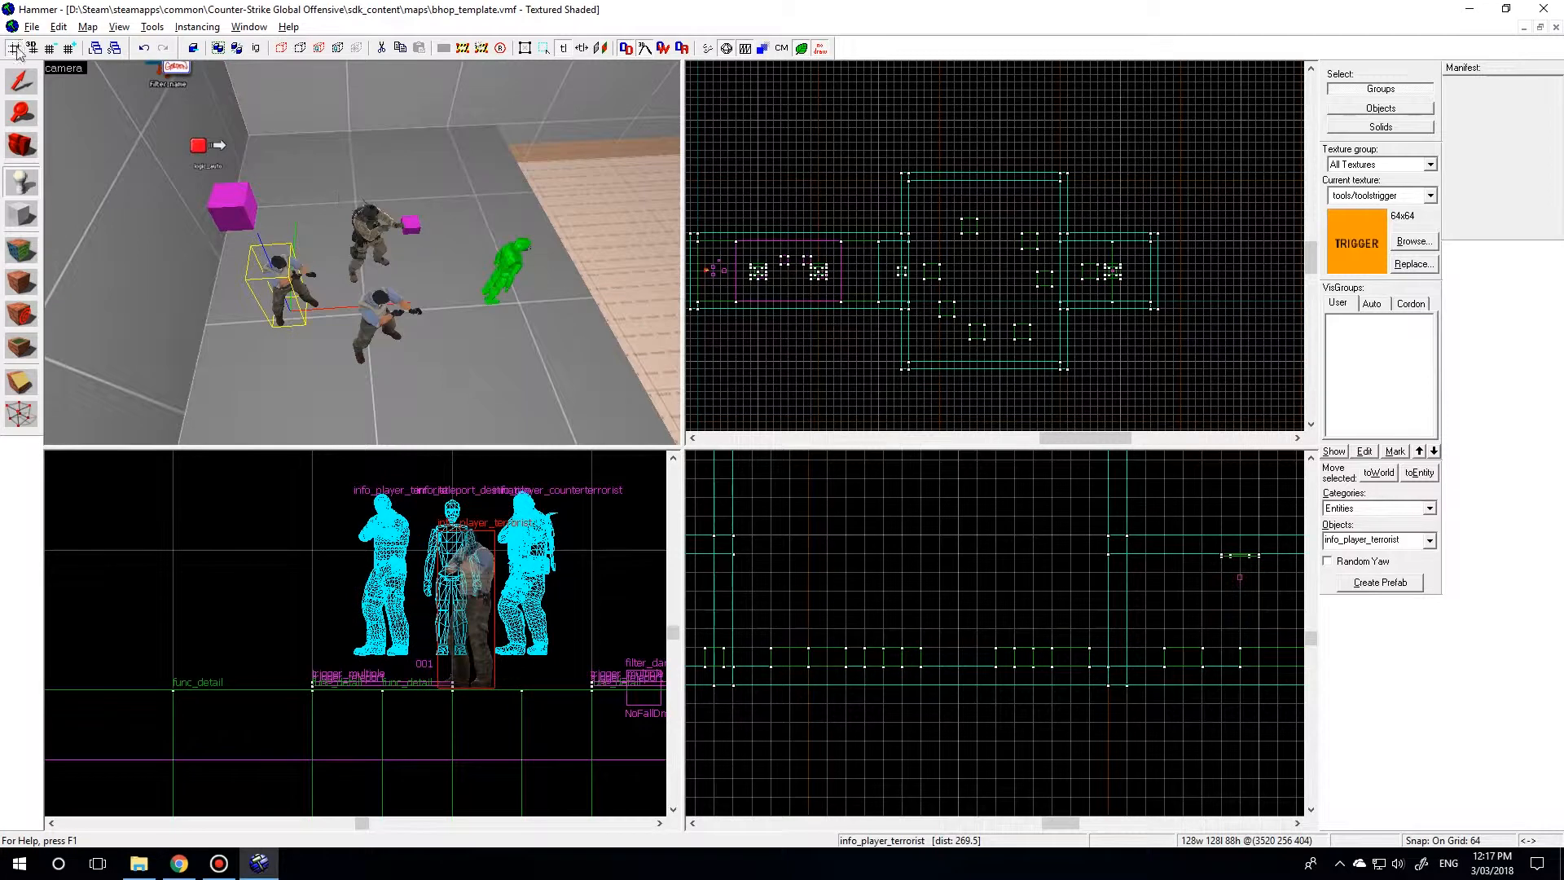
{"action": "left_click", "coordinate": [21, 82]}
{"action": "double_click", "coordinate": [285, 274]}
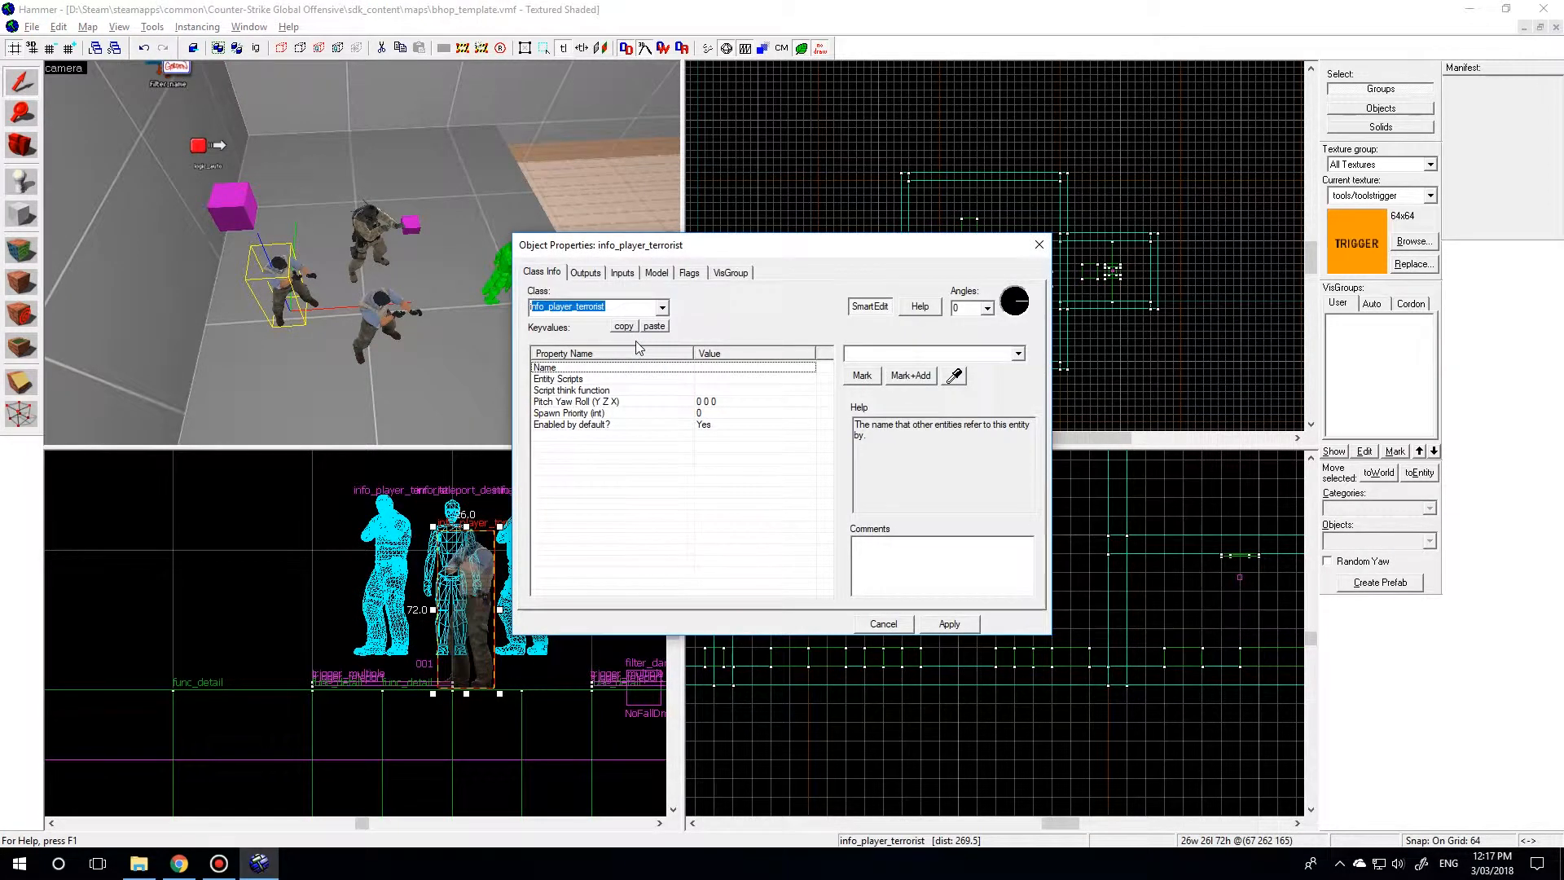
{"action": "type", "text": "light"}
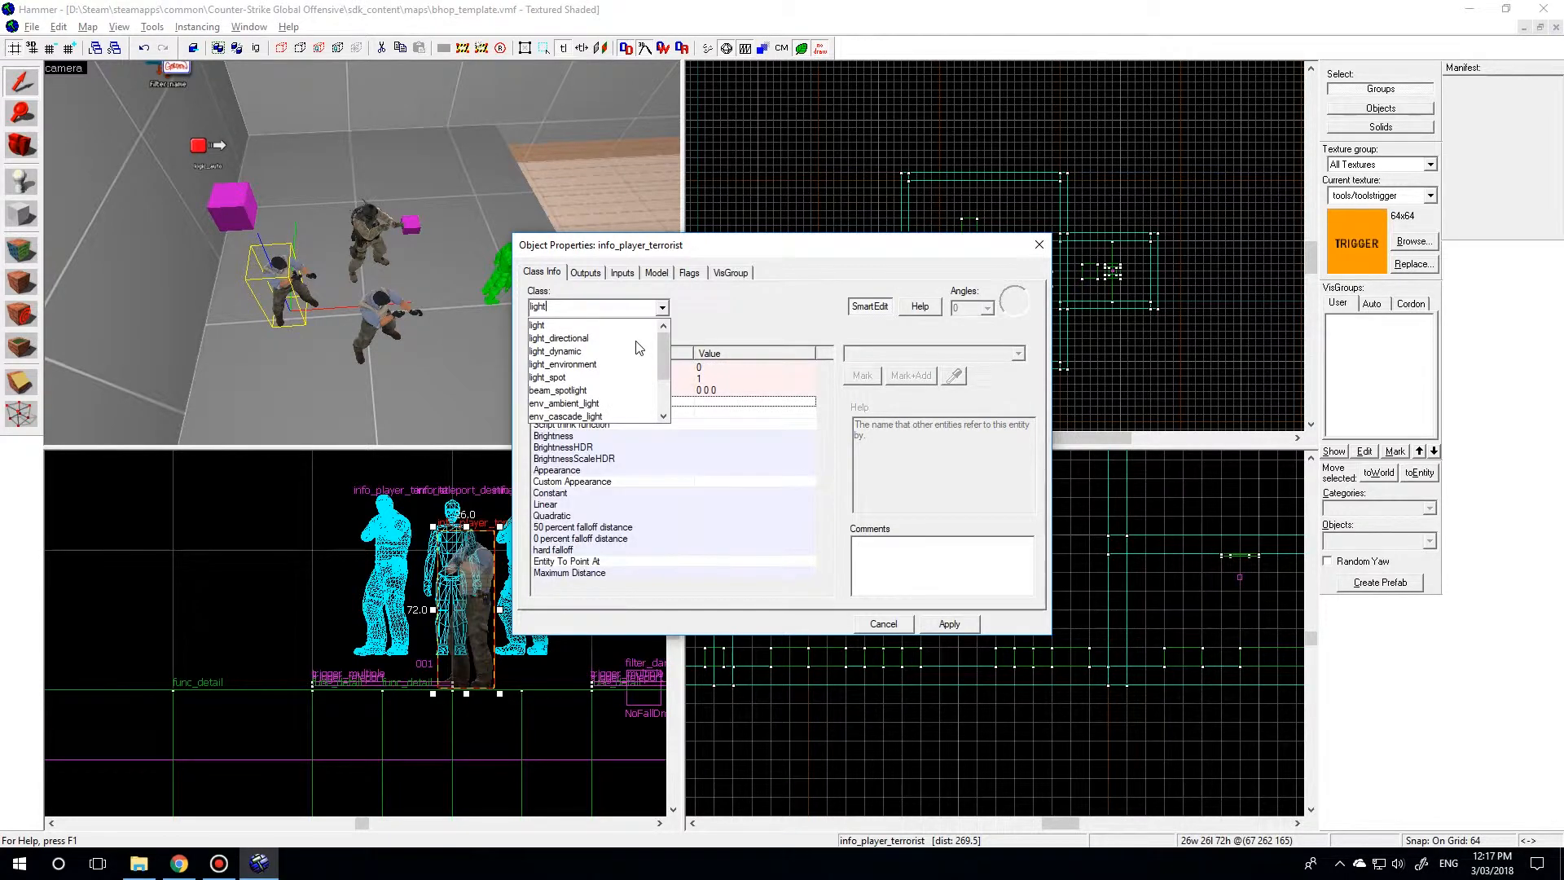
{"action": "type", "text": "_en"}
{"action": "left_click", "coordinate": [642, 326]}
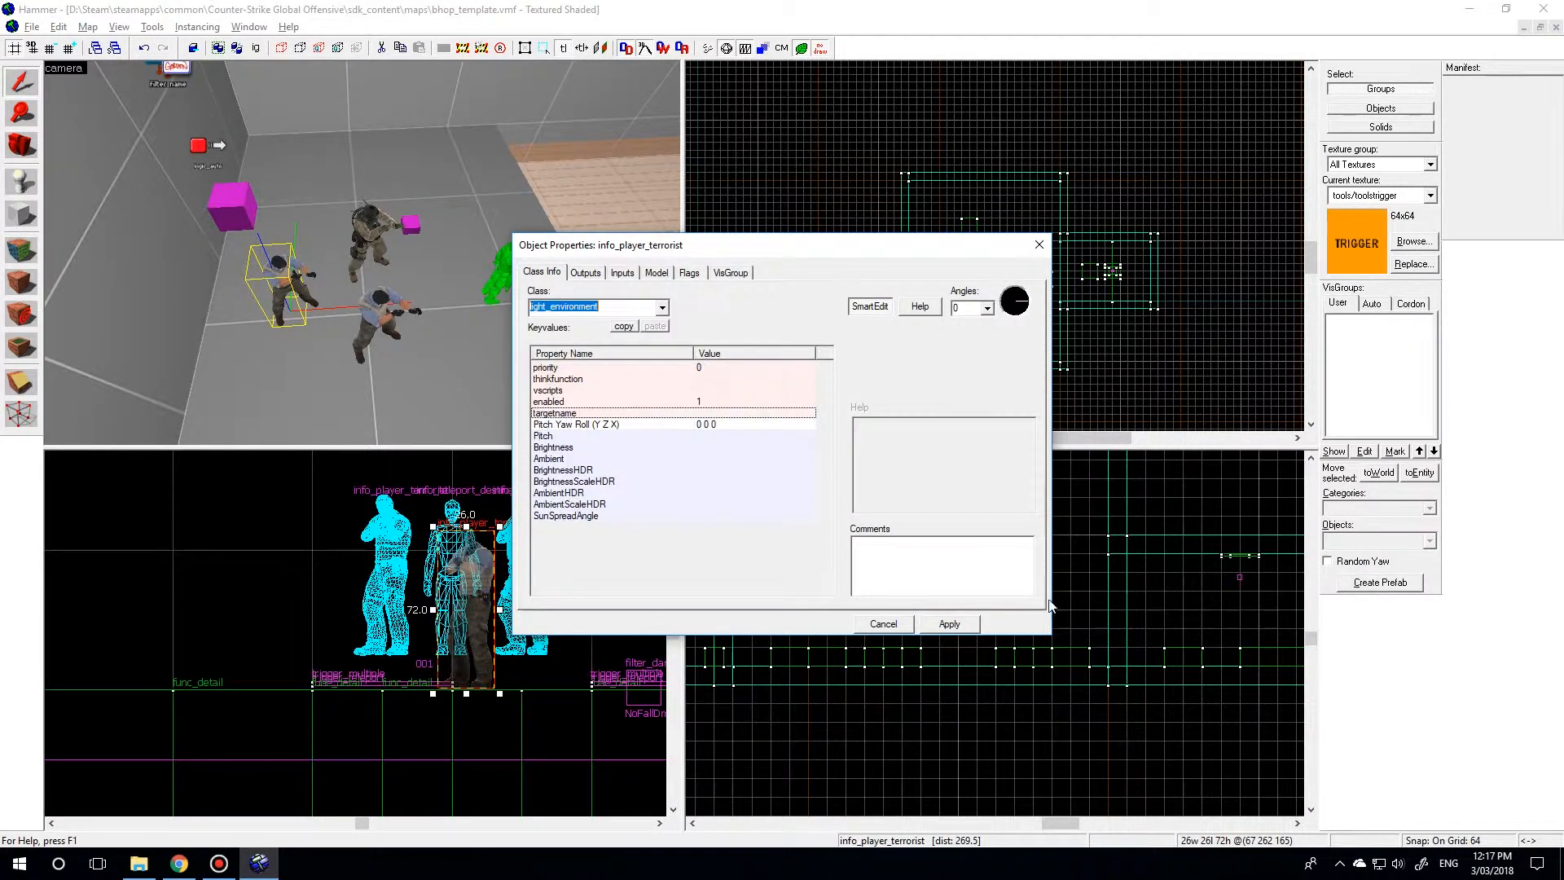
{"action": "left_click", "coordinate": [949, 624]}
{"action": "key", "text": "Escape"}
- Move the light_environment up above the stack of logic entities in the front view and reduce the grid size to 32
{"action": "scroll", "coordinate": [453, 731], "scroll_direction": "down", "scroll_amount": 3}
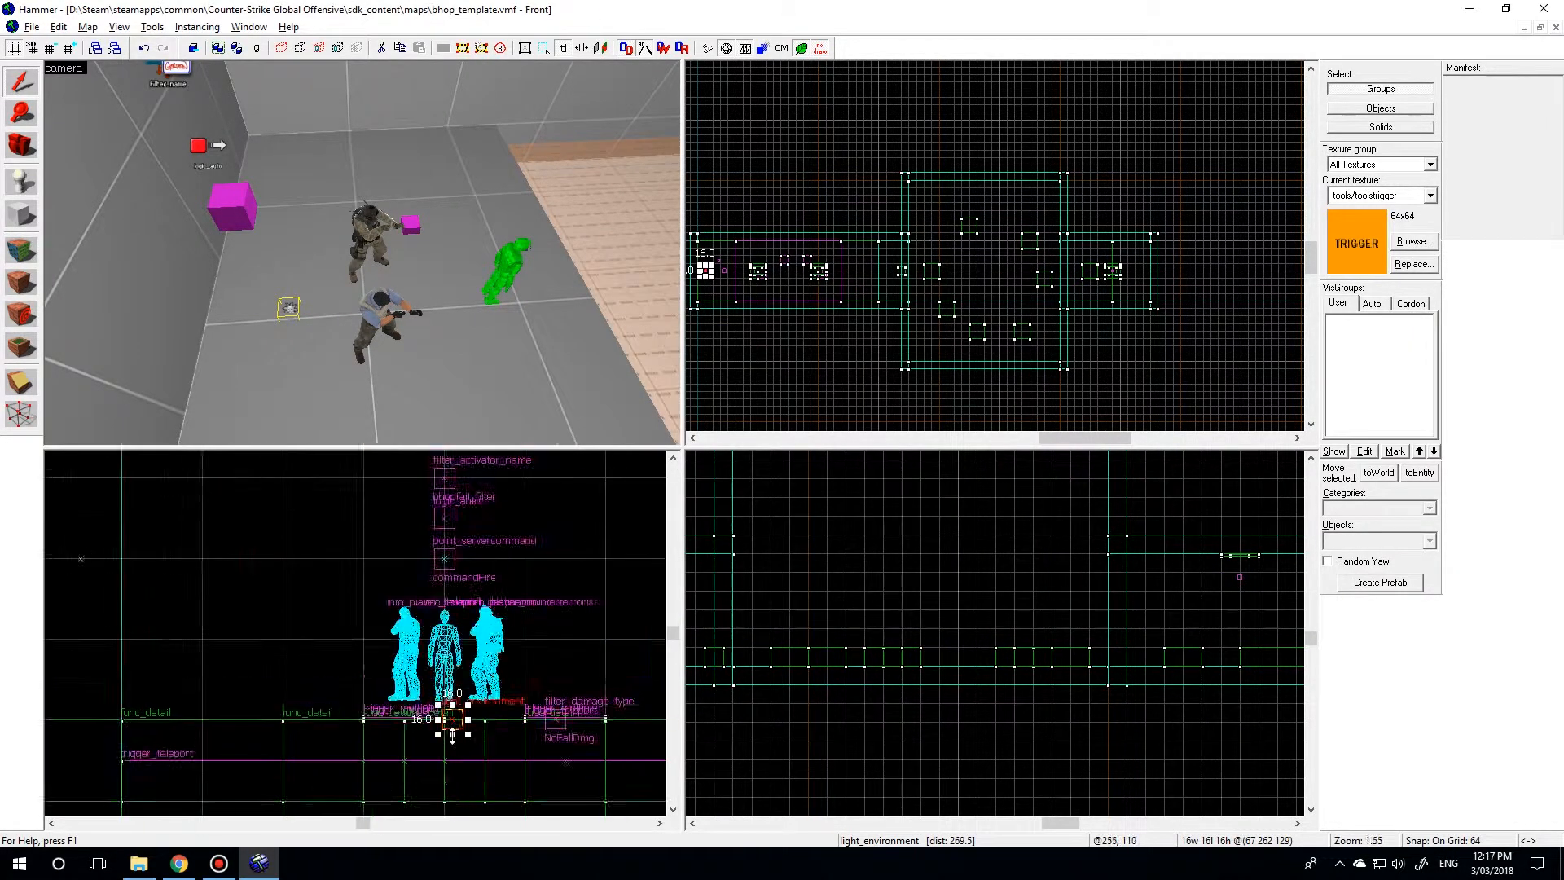
{"action": "left_click_drag", "start_coordinate": [453, 732], "coordinate": [450, 544]}
{"action": "scroll", "coordinate": [447, 549], "scroll_direction": "up", "scroll_amount": 5}
{"action": "key", "text": "Escape"}
{"action": "left_click", "coordinate": [445, 571]}
{"action": "key", "text": "bracketleft"}
- Try to shift the entity above filter_activator_name down in the front view, and undo the misplaced light moves
{"action": "left_click_drag", "start_coordinate": [446, 569], "coordinate": [446, 598], "text": "shift"}
{"action": "key", "text": "Escape"}
{"action": "left_click", "coordinate": [446, 590]}
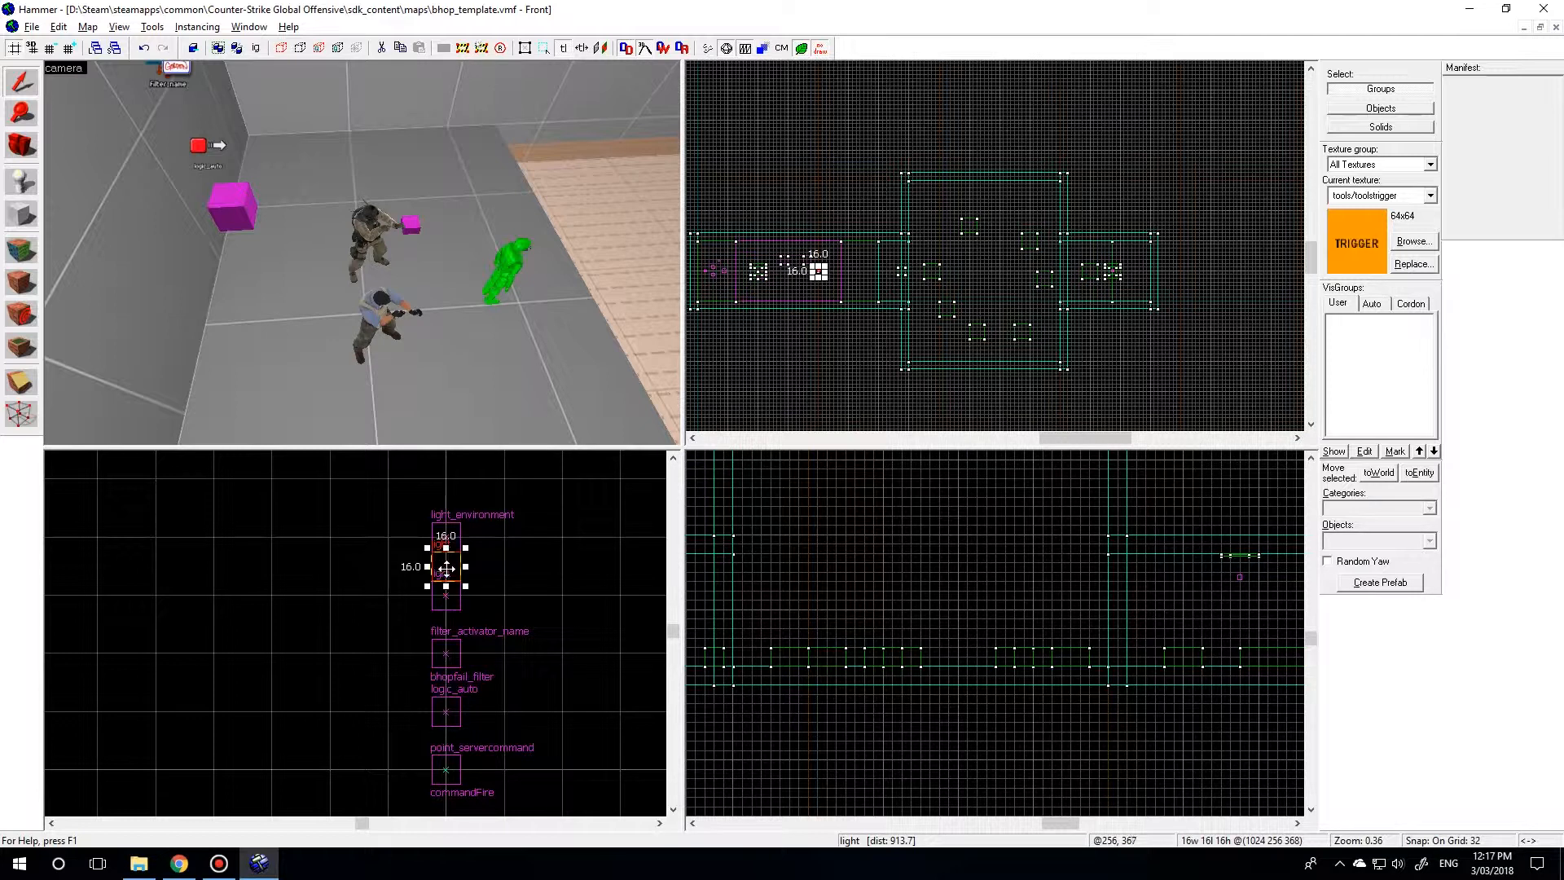
{"action": "key", "text": "ctrl+z"}
{"action": "key", "text": "ctrl+z"}
{"action": "key", "text": "ctrl+z"}
{"action": "key", "text": "ctrl+z"}
{"action": "key", "text": "ctrl+z"}
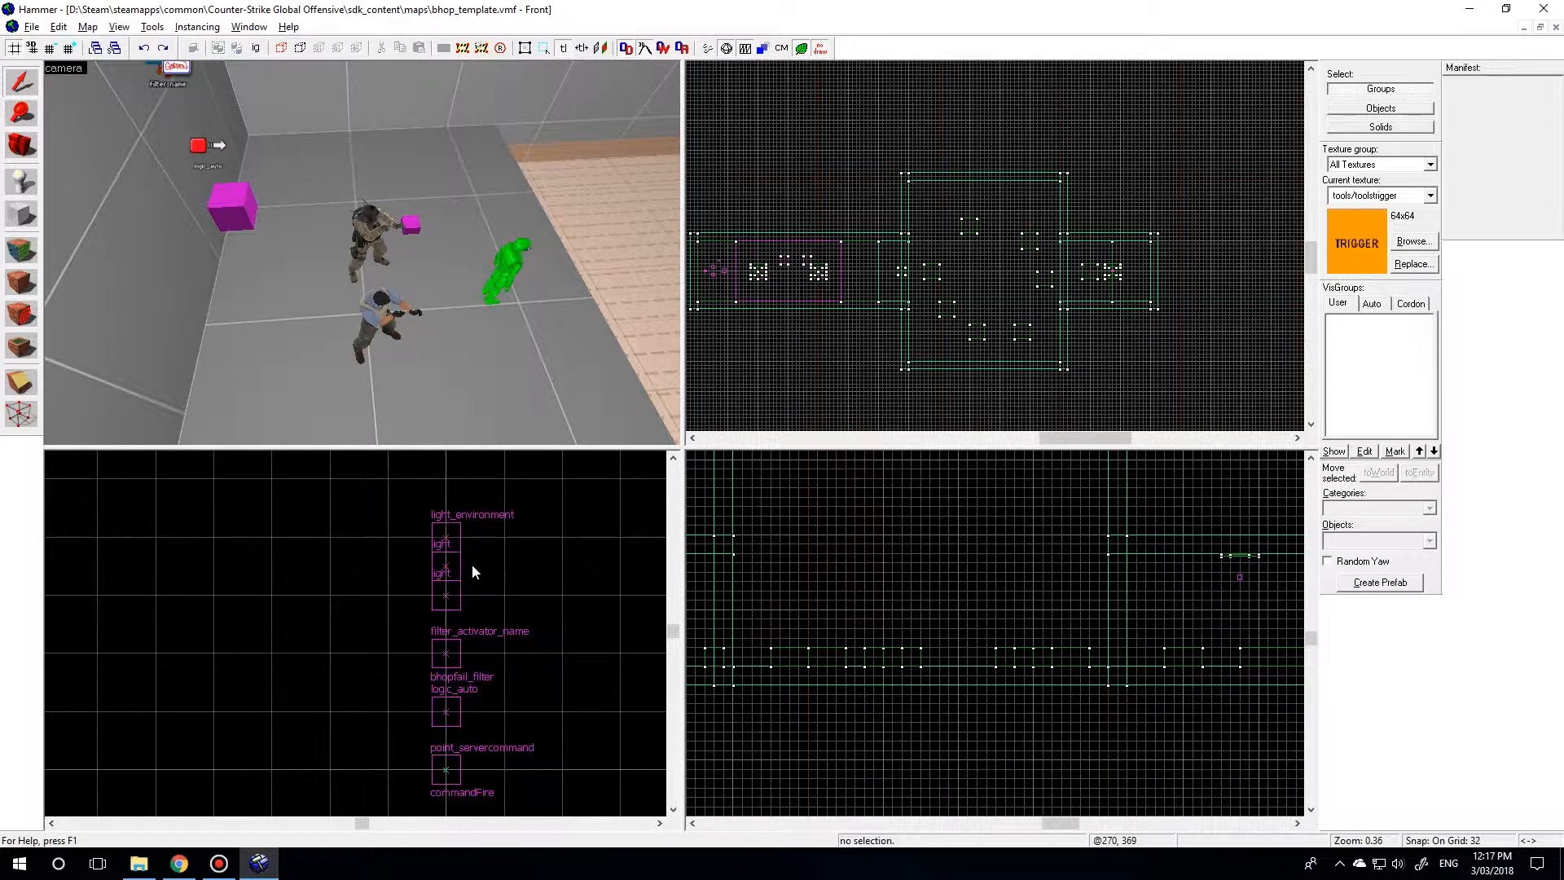
- Move the light_environment down to just above filter_activator_name in the front view
{"action": "left_click", "coordinate": [447, 538]}
{"action": "left_click_drag", "start_coordinate": [447, 537], "coordinate": [447, 592]}
{"action": "key", "text": "z"}
{"action": "key", "text": "w"}
{"action": "key", "text": "z"}
- Open the light_environment's properties and set its Brightness colour to 255 254 221
{"action": "double_click", "coordinate": [413, 226]}
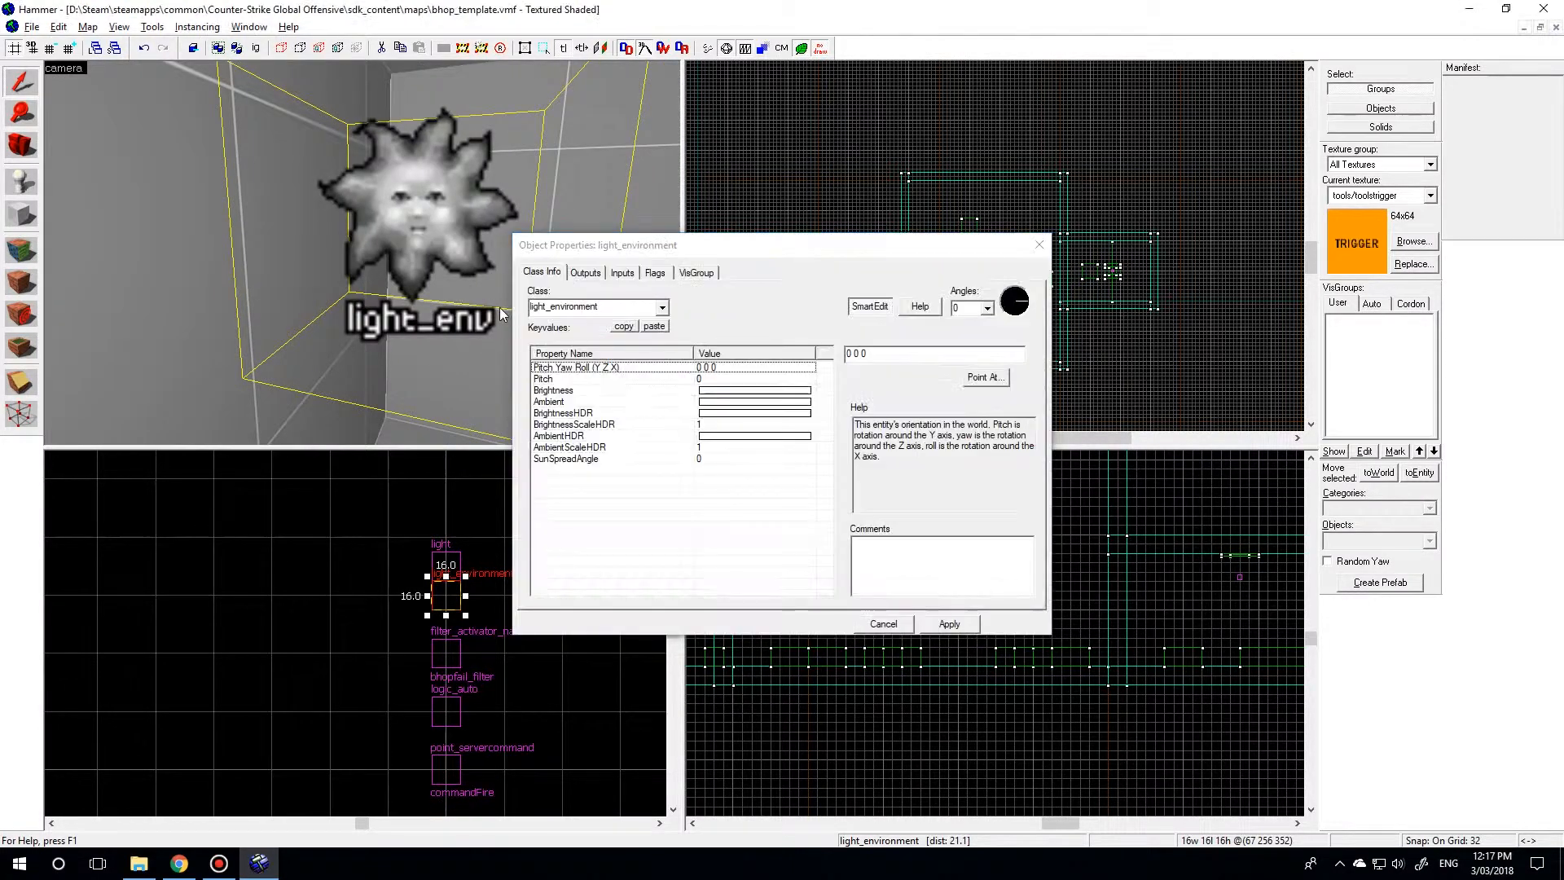
{"action": "left_click", "coordinate": [572, 391]}
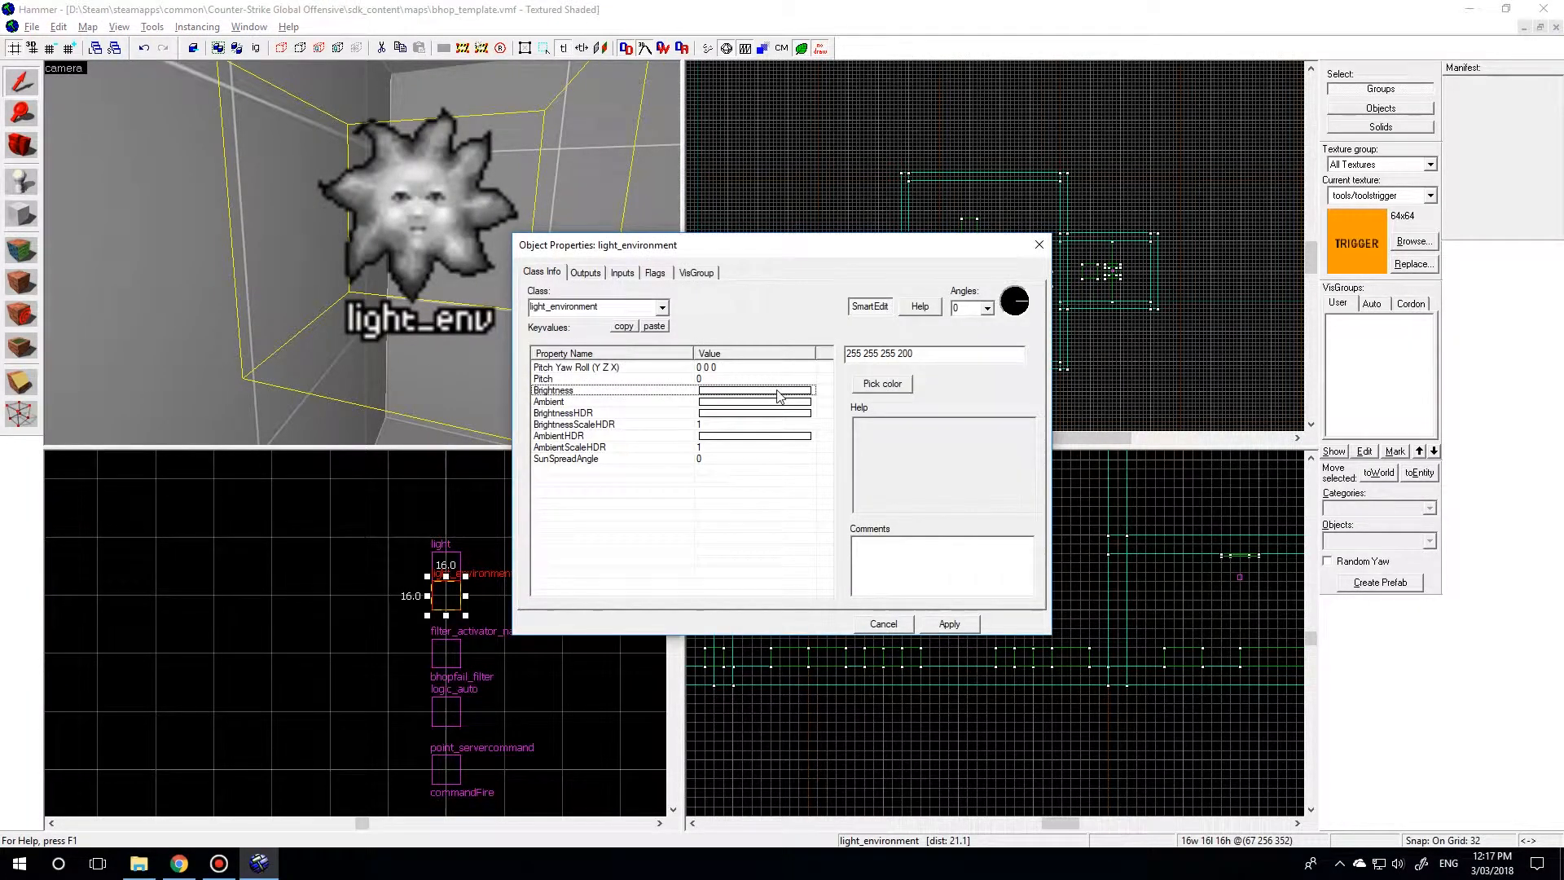
{"action": "key", "text": "z"}
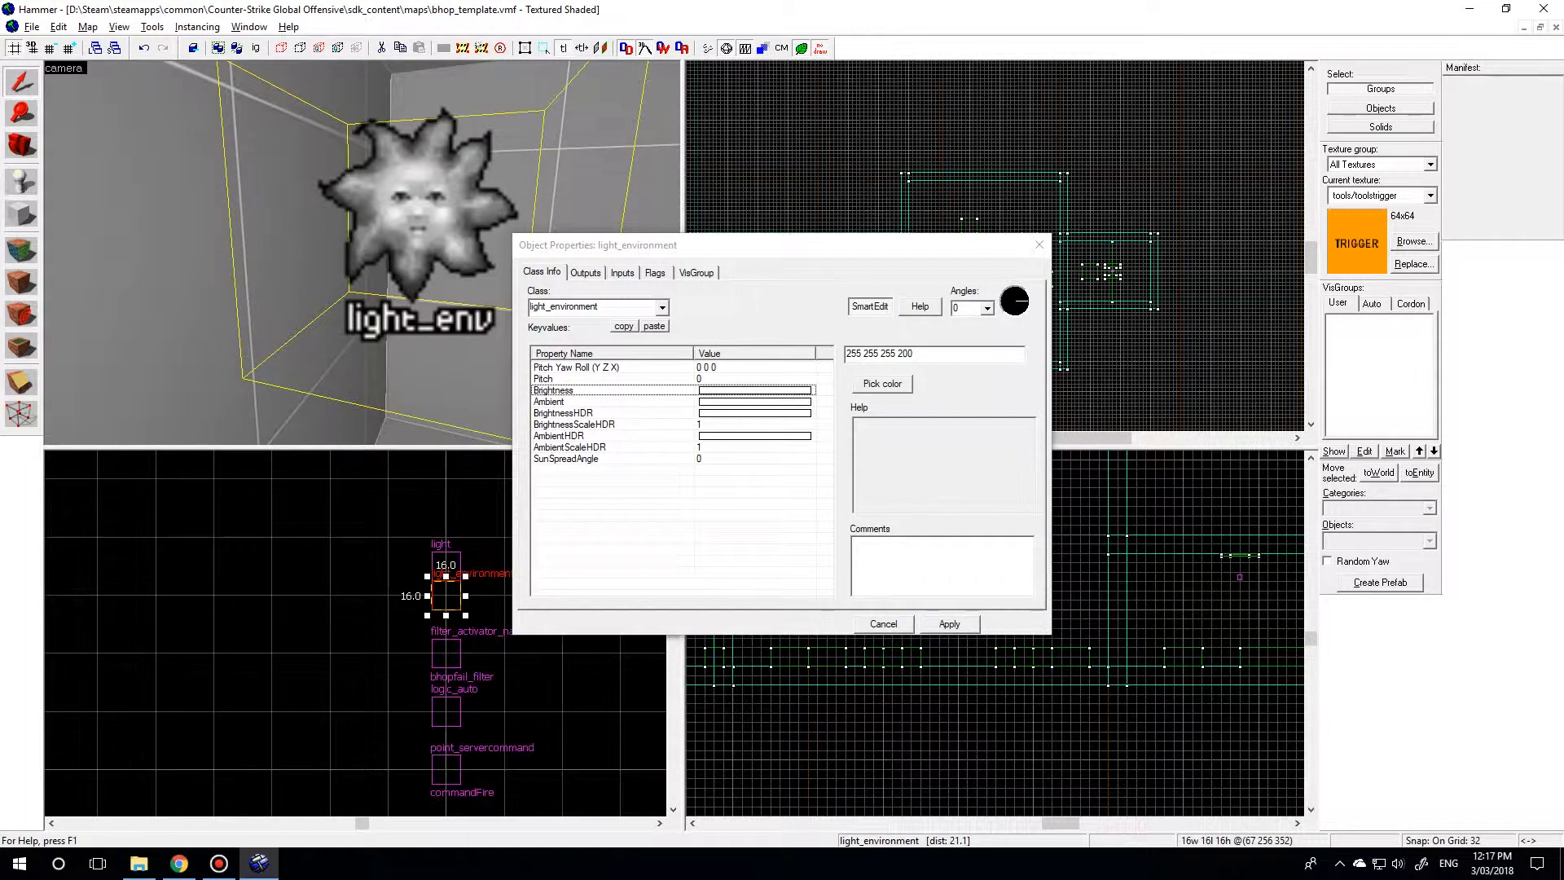
{"action": "left_click", "coordinate": [737, 404]}
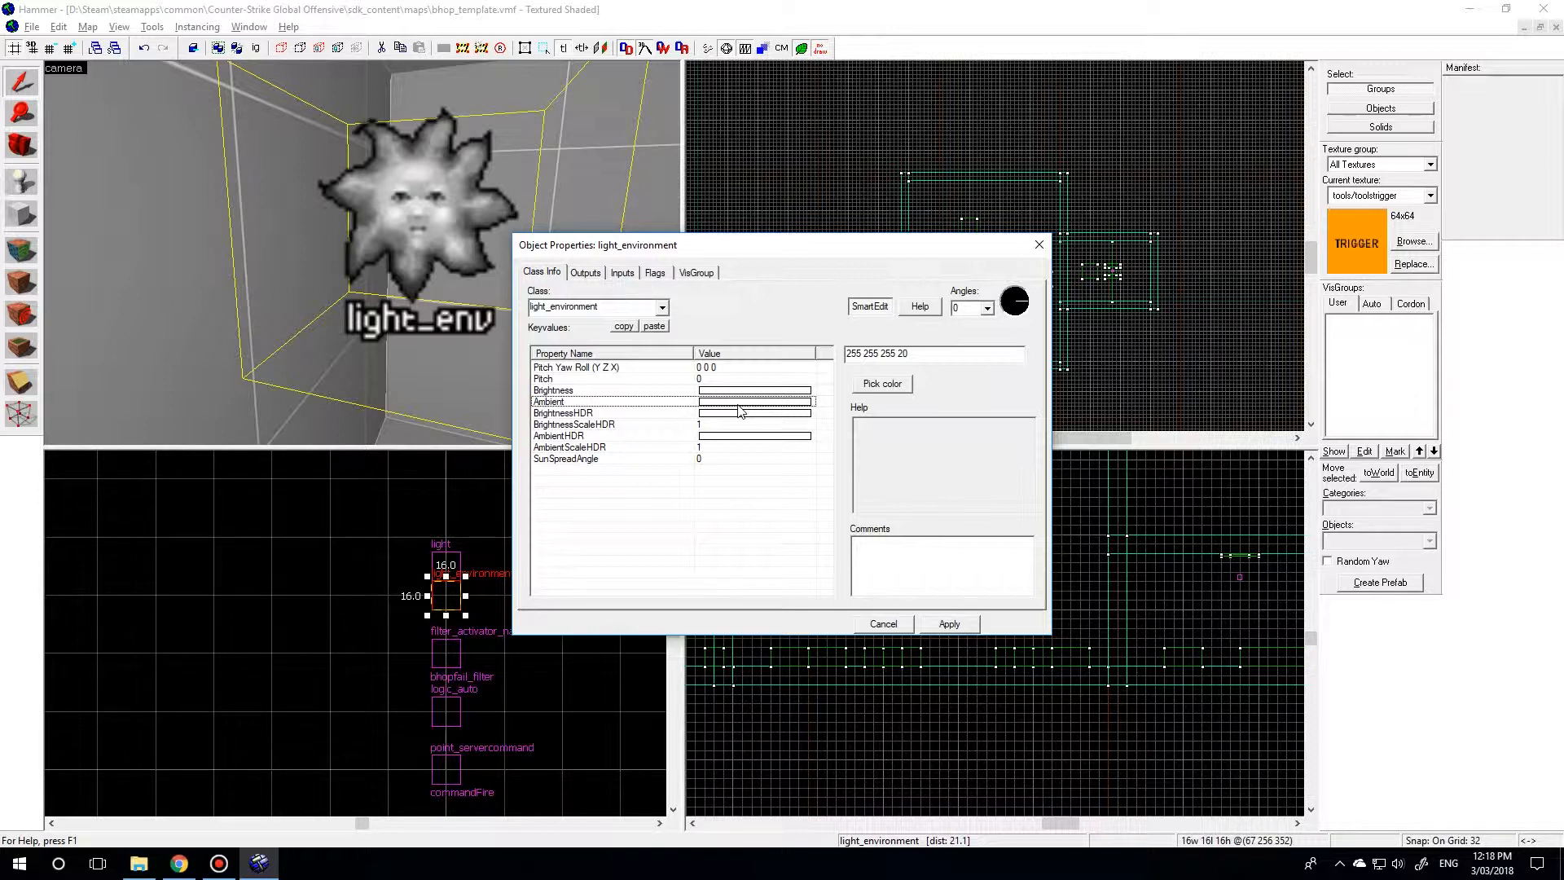
{"action": "left_click", "coordinate": [730, 391]}
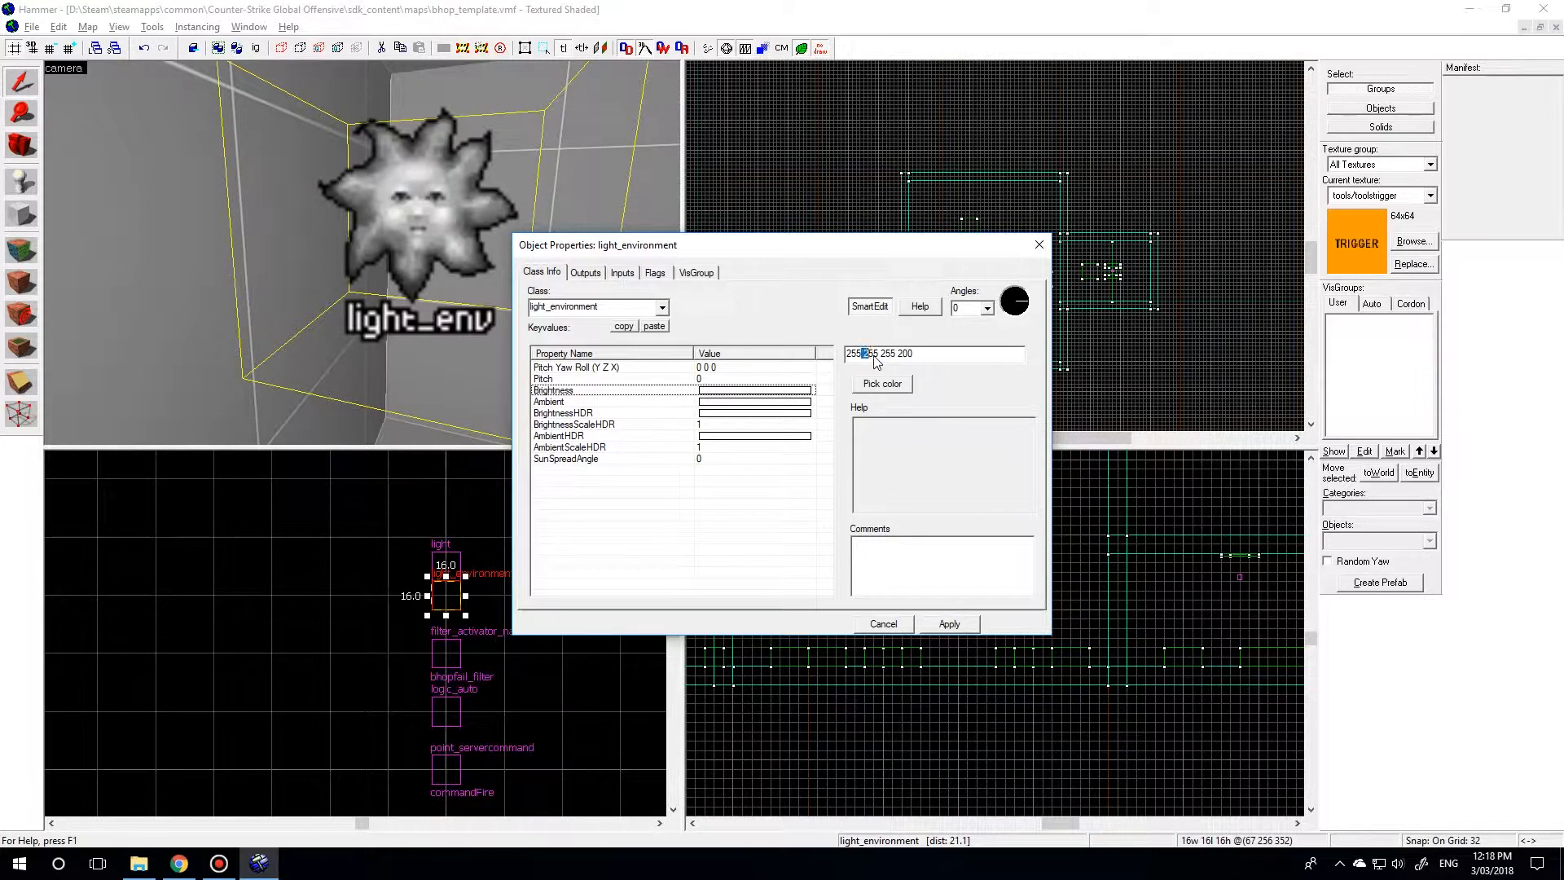
{"action": "key", "text": "BackSpace"}
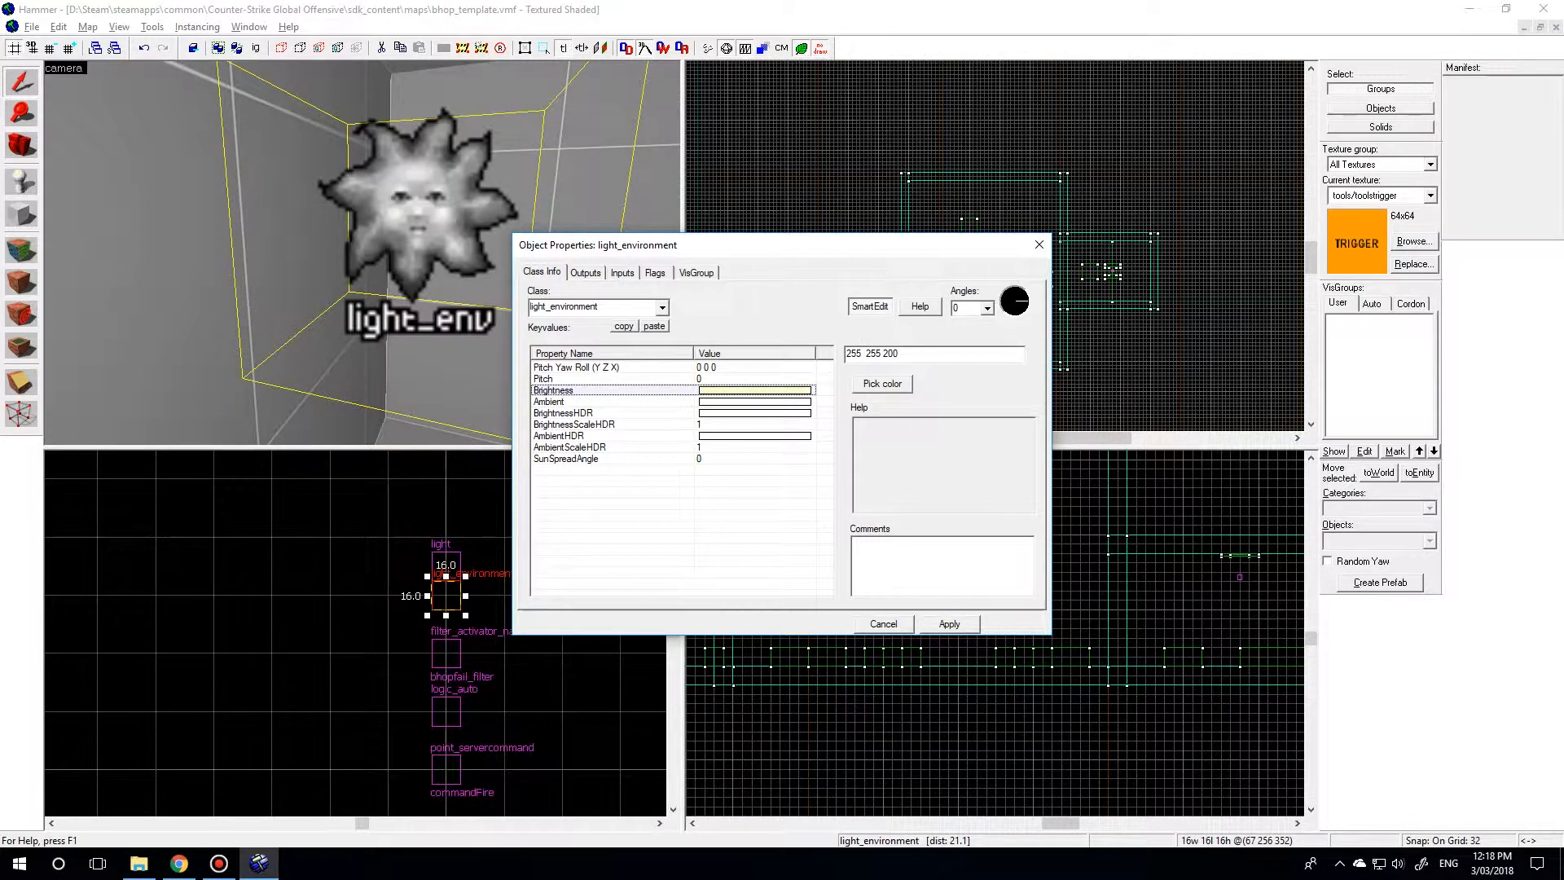
{"action": "type", "text": "254 221 2"}
{"action": "left_click_drag", "start_coordinate": [903, 355], "coordinate": [936, 352]}
- Set the light_environment's Ambient colour to 148 169 209 and apply it
{"action": "left_click", "coordinate": [724, 403]}
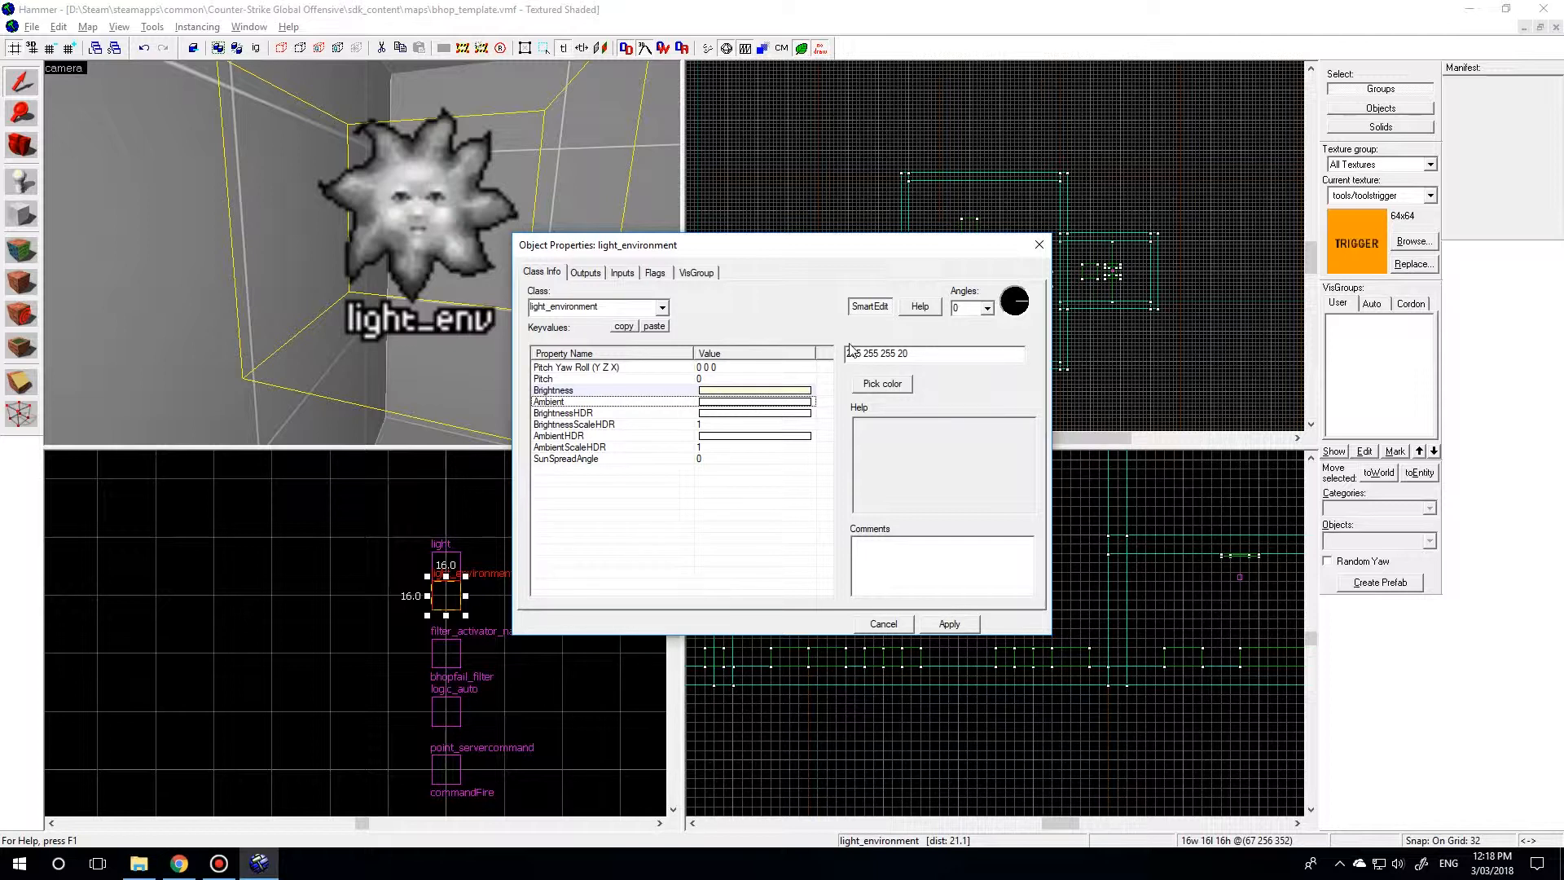
{"action": "left_click_drag", "start_coordinate": [911, 355], "coordinate": [844, 354]}
{"action": "type", "text": "148"}
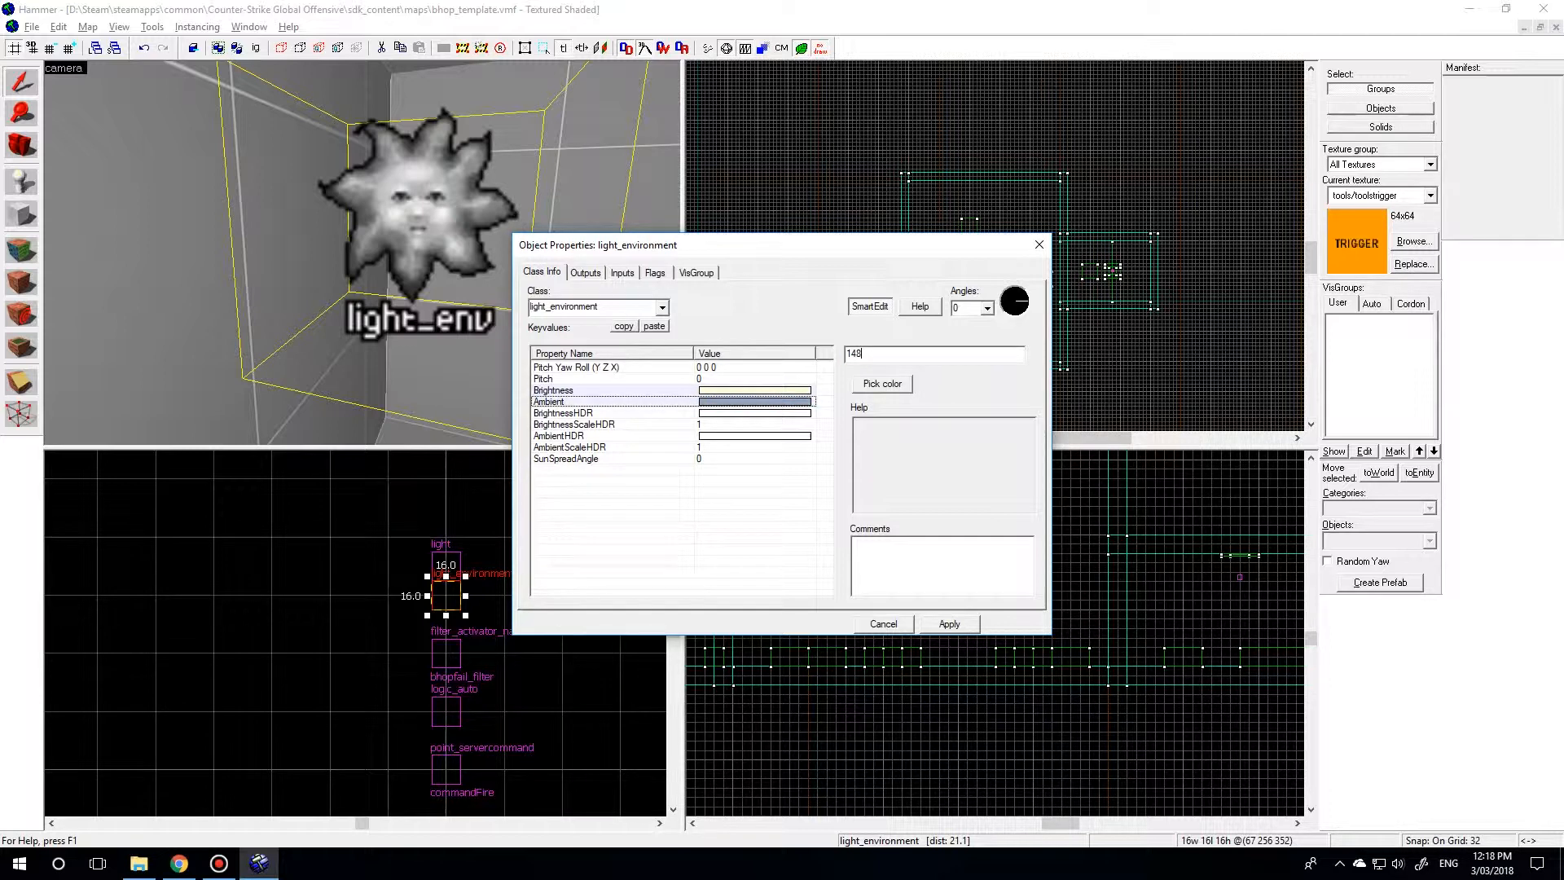
{"action": "type", "text": " 169 209"}
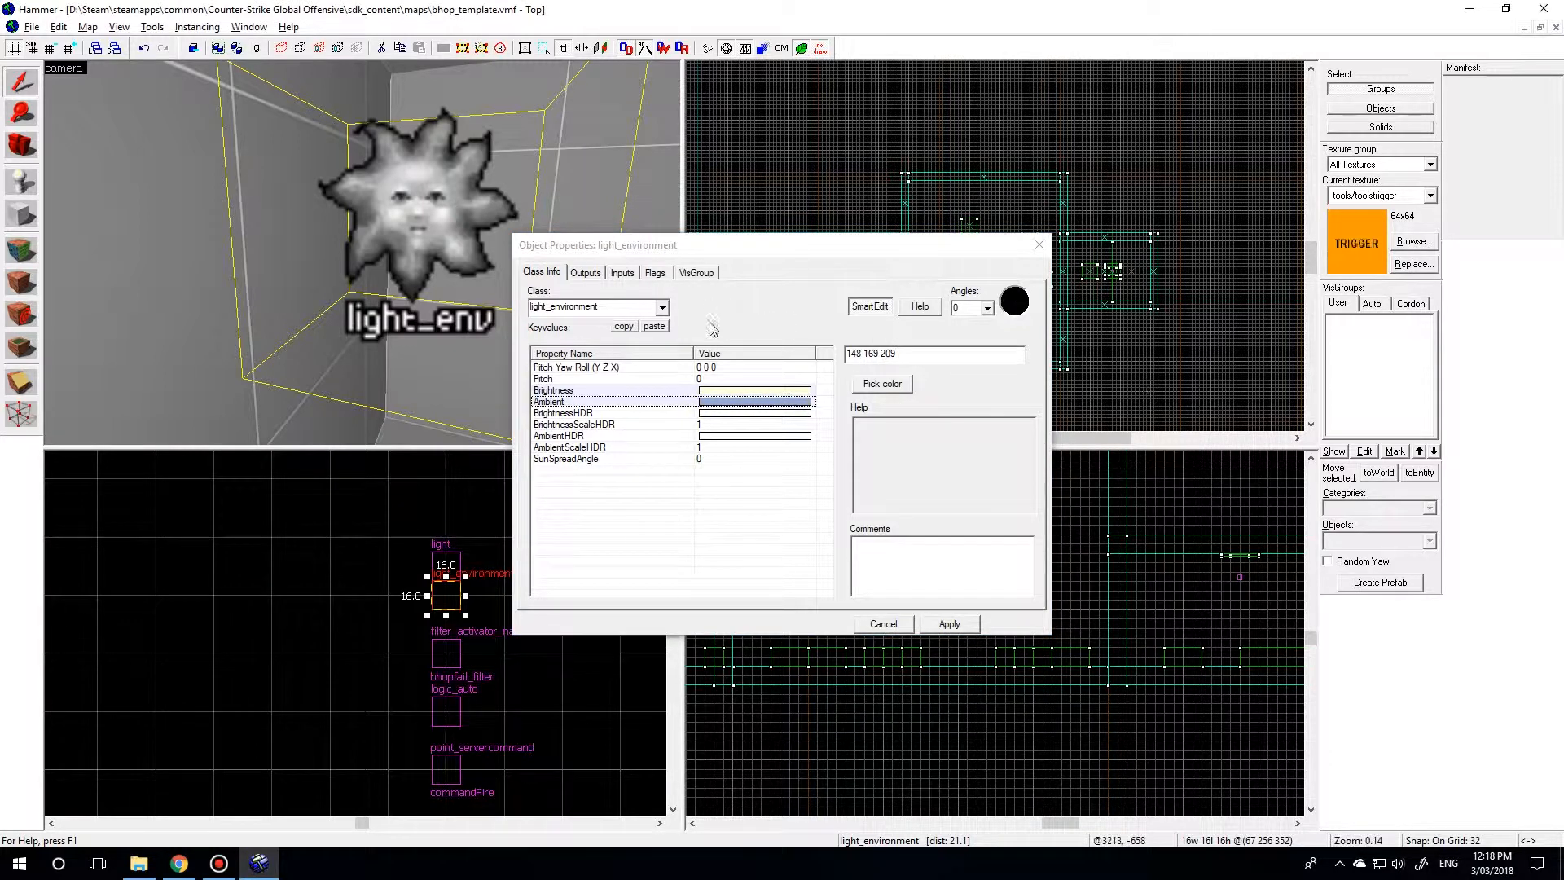
{"action": "left_click", "coordinate": [951, 625]}
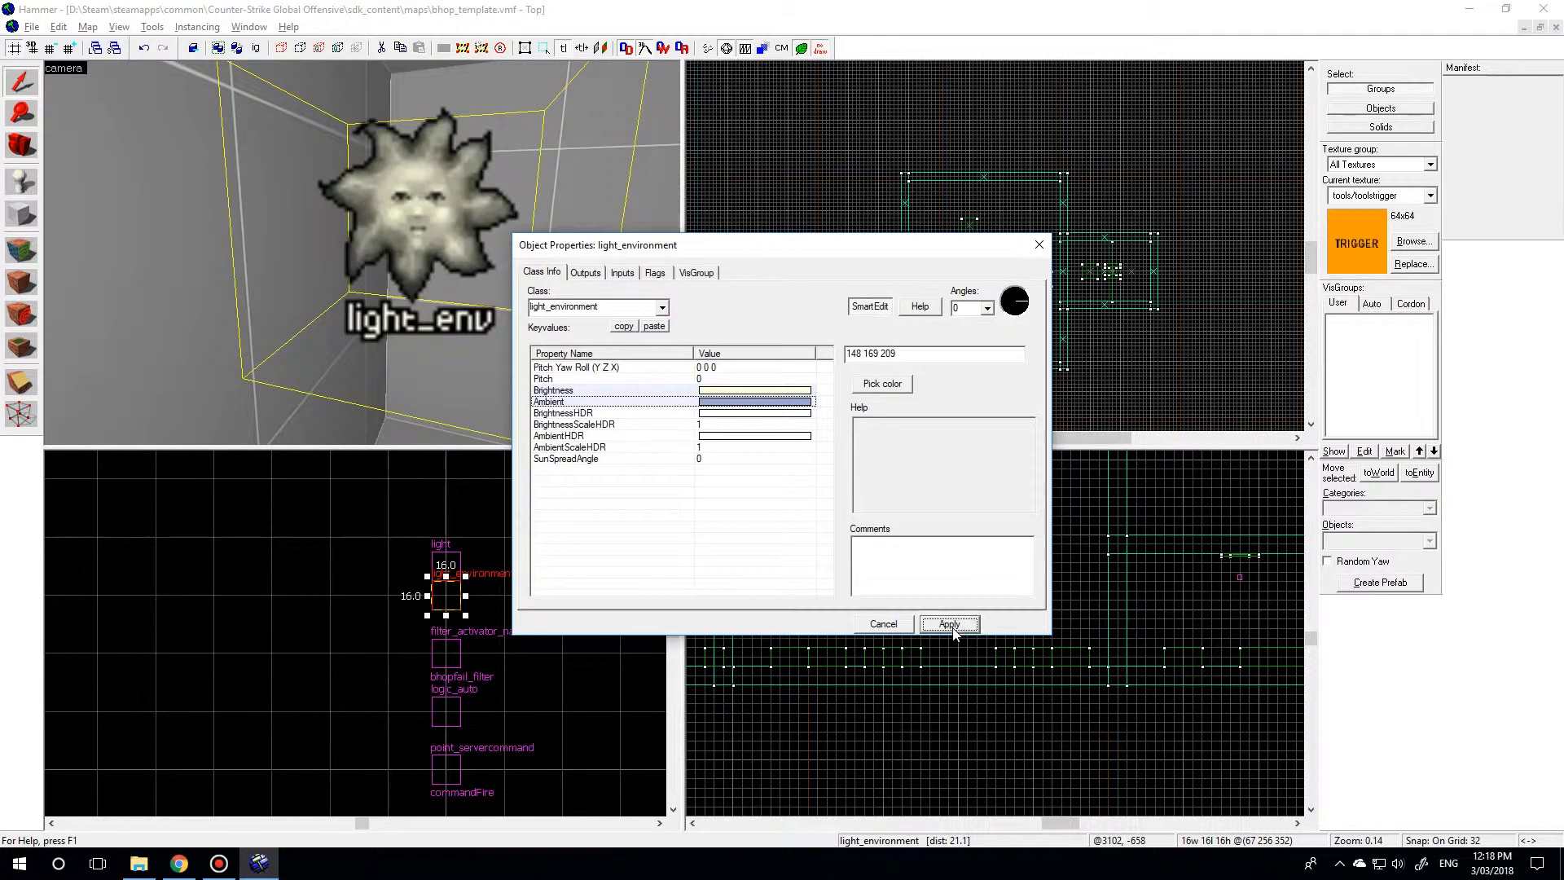
- Set the light_environment's Pitch Yaw Roll to 0 244 0 and apply it
{"action": "left_click", "coordinate": [620, 379]}
{"action": "left_click", "coordinate": [656, 369]}
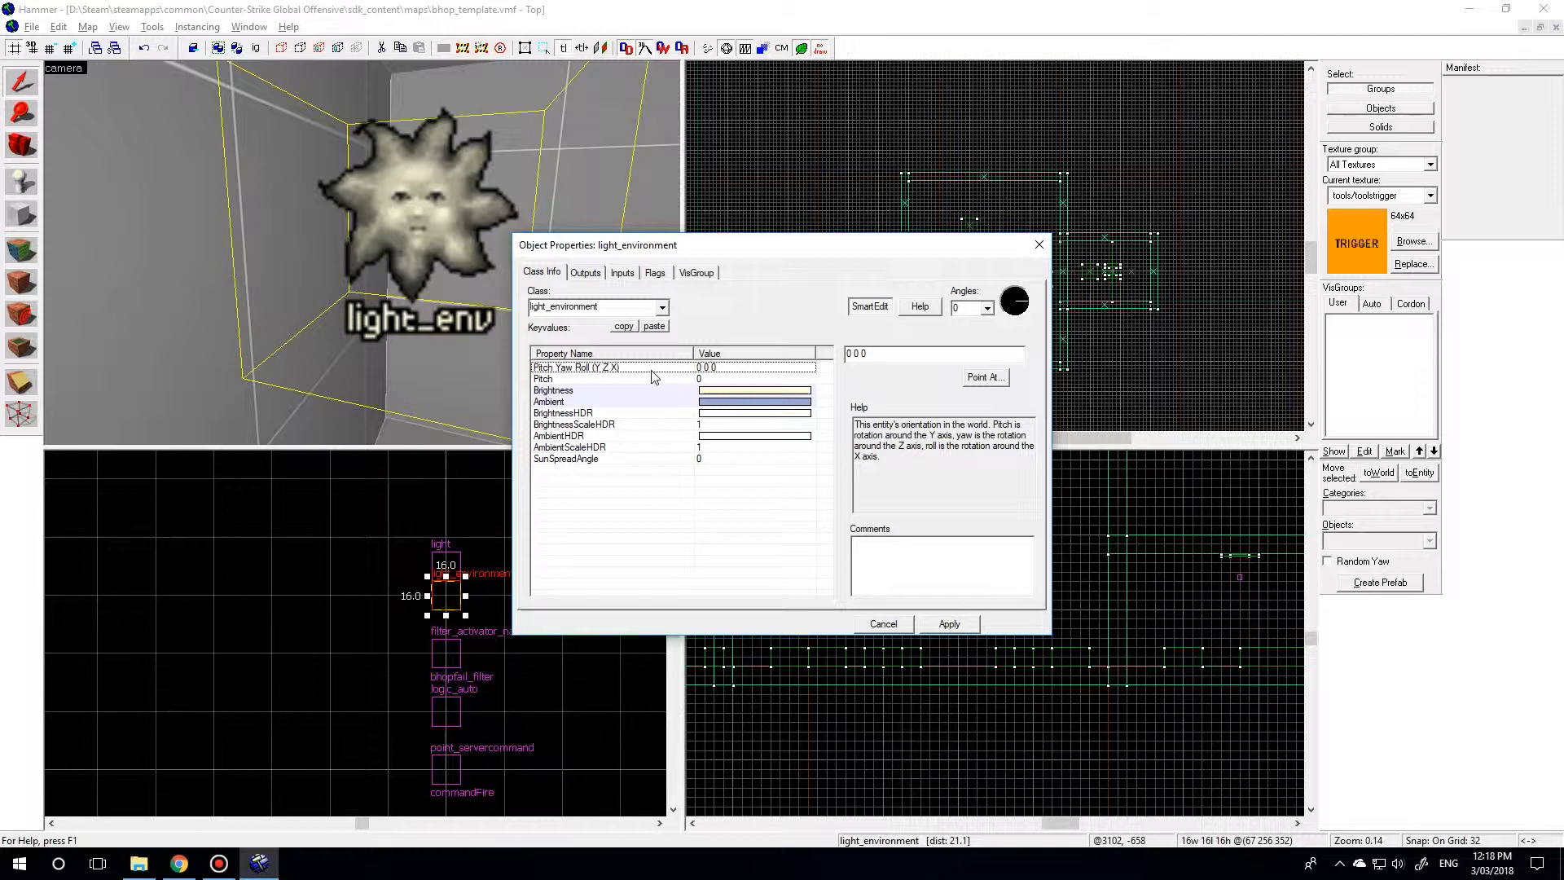
{"action": "left_click", "coordinate": [859, 353]}
{"action": "key", "text": "BackSpace"}
{"action": "type", "text": "244"}
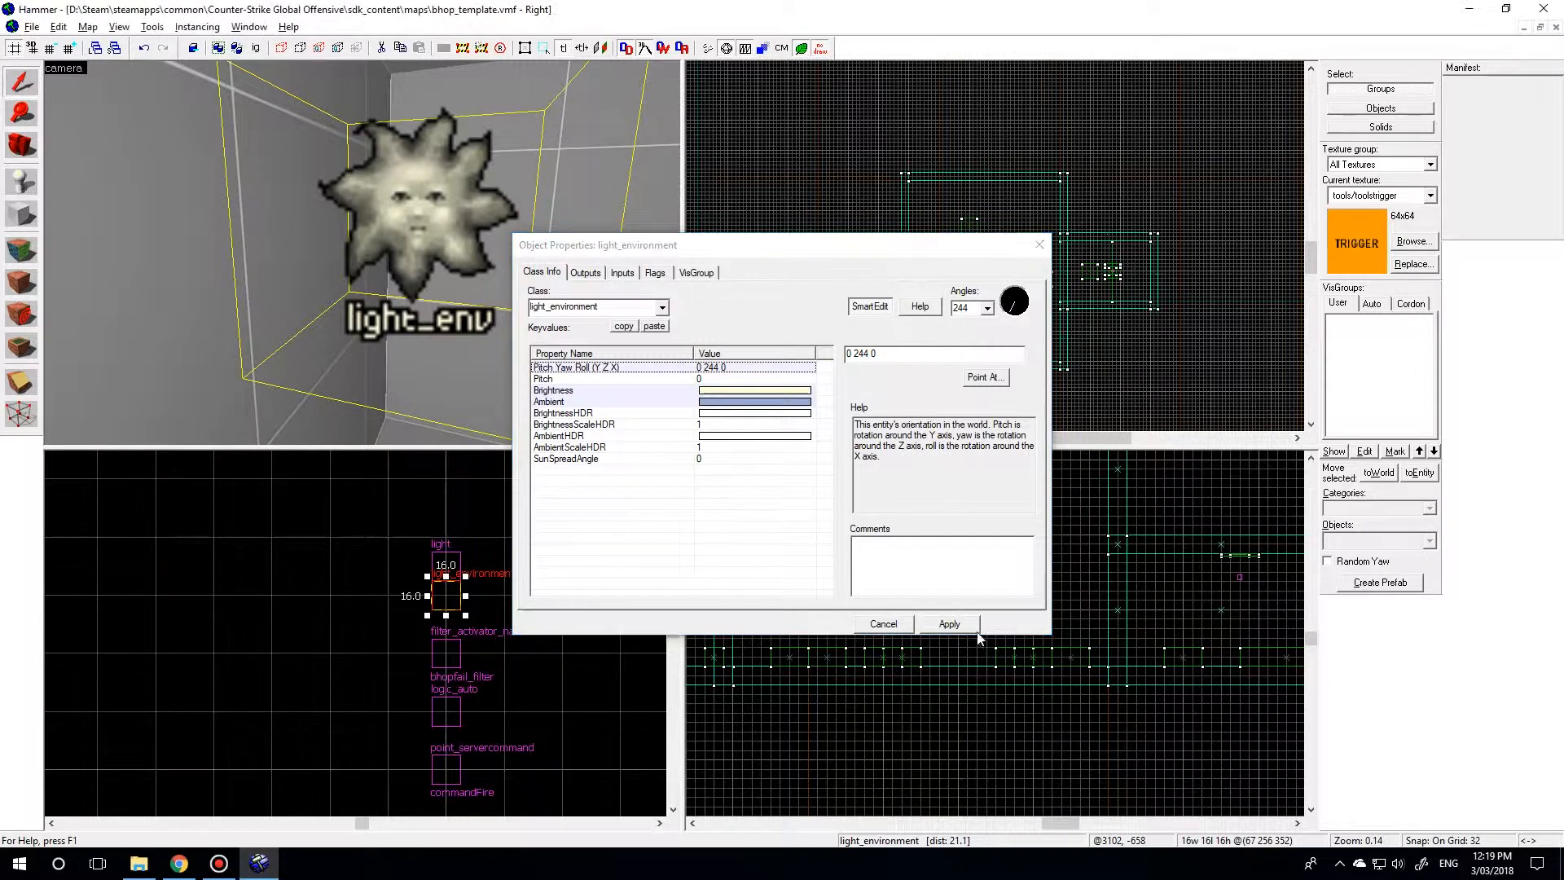
{"action": "left_click", "coordinate": [949, 624]}
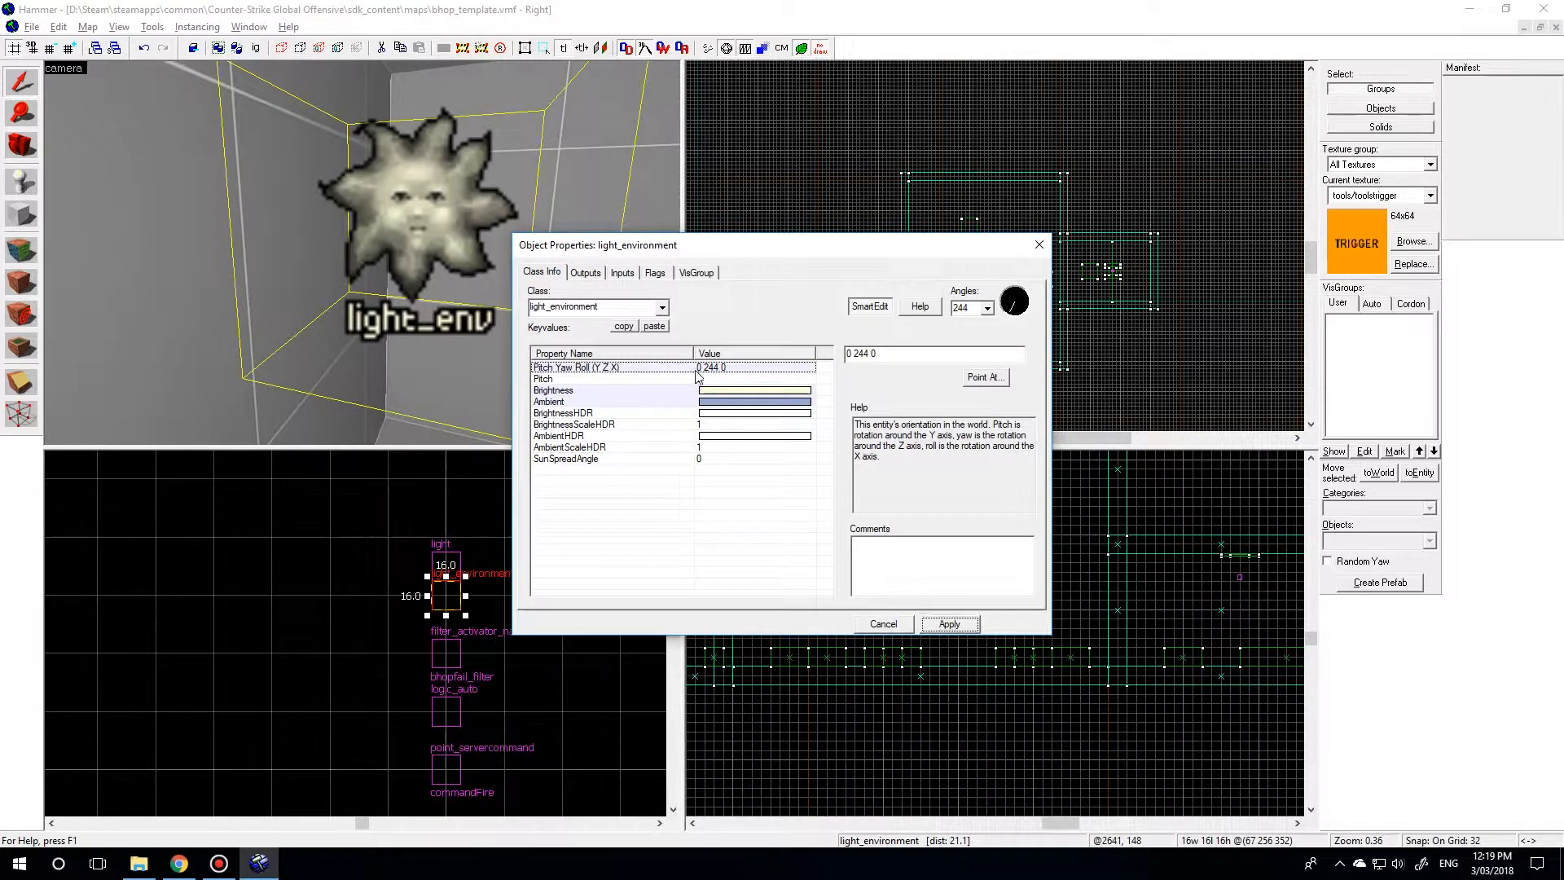
- Give the light_environment a negative Pitch so the sun shines downward, apply it and close the properties
{"action": "left_click", "coordinate": [698, 378]}
{"action": "left_click", "coordinate": [1068, 442]}
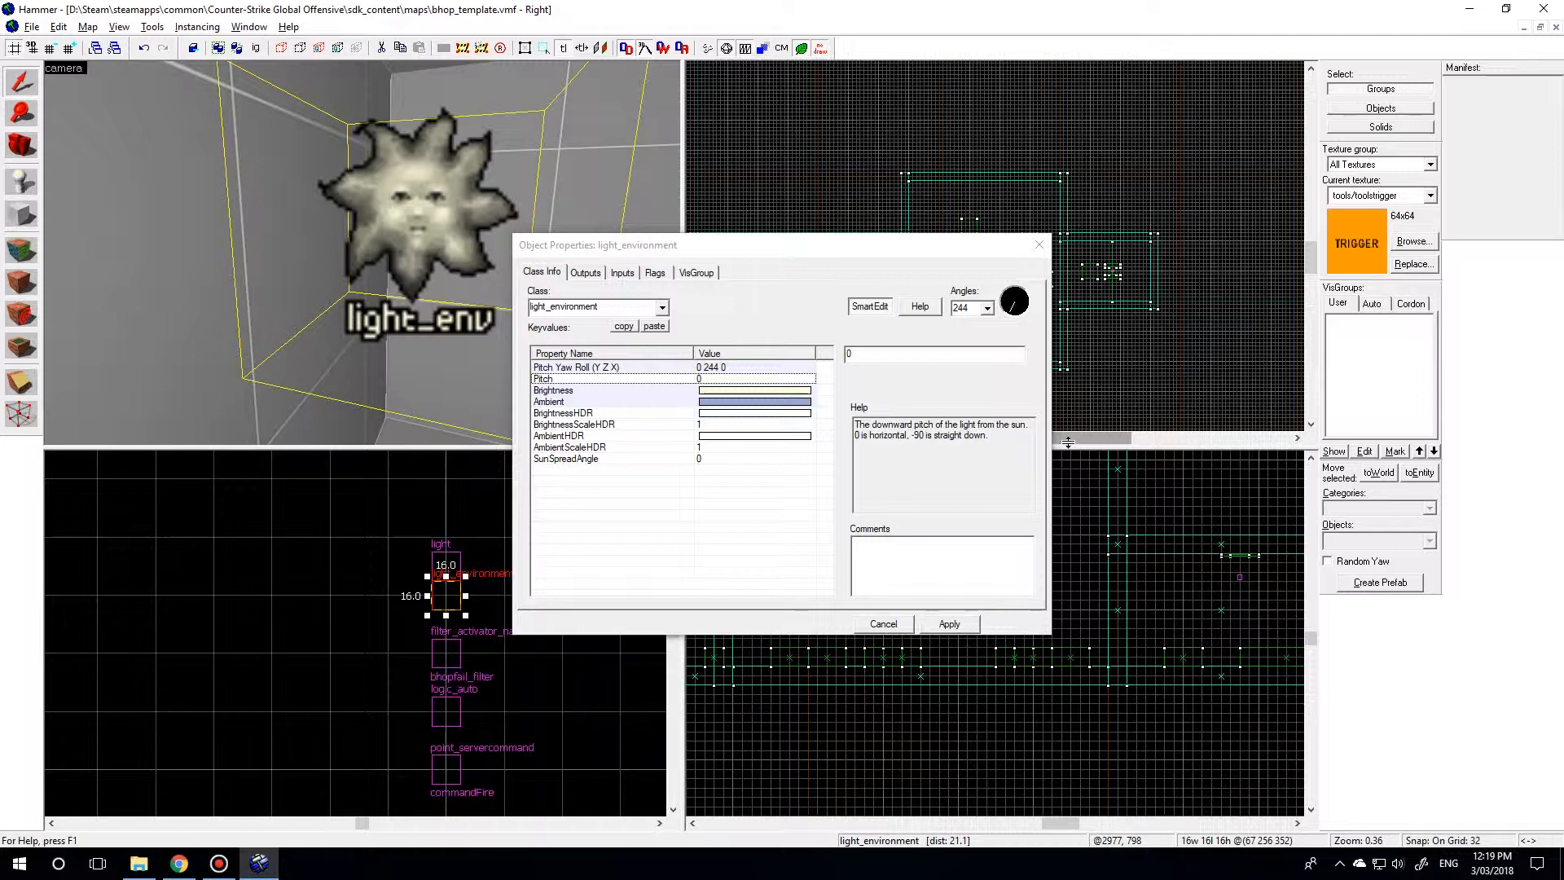
{"action": "left_click", "coordinate": [1026, 407]}
{"action": "type", "text": "-"}
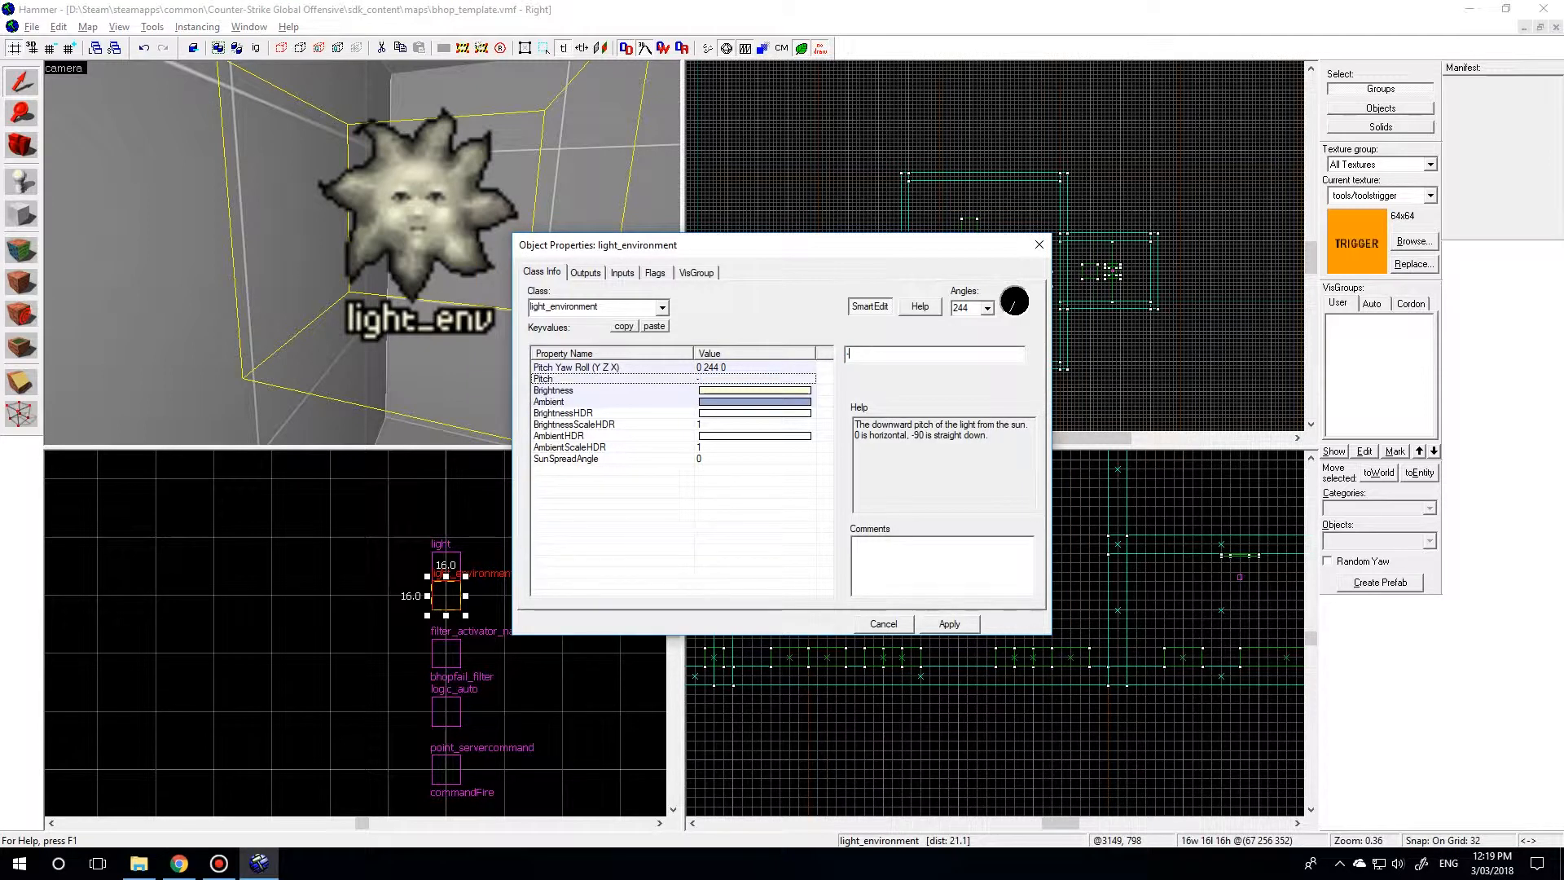
{"action": "left_click", "coordinate": [950, 624]}
{"action": "left_click", "coordinate": [883, 623]}
- Texture the large second room's ceiling face with tools/toolsskybox and leave face editing
{"action": "key", "text": "z"}
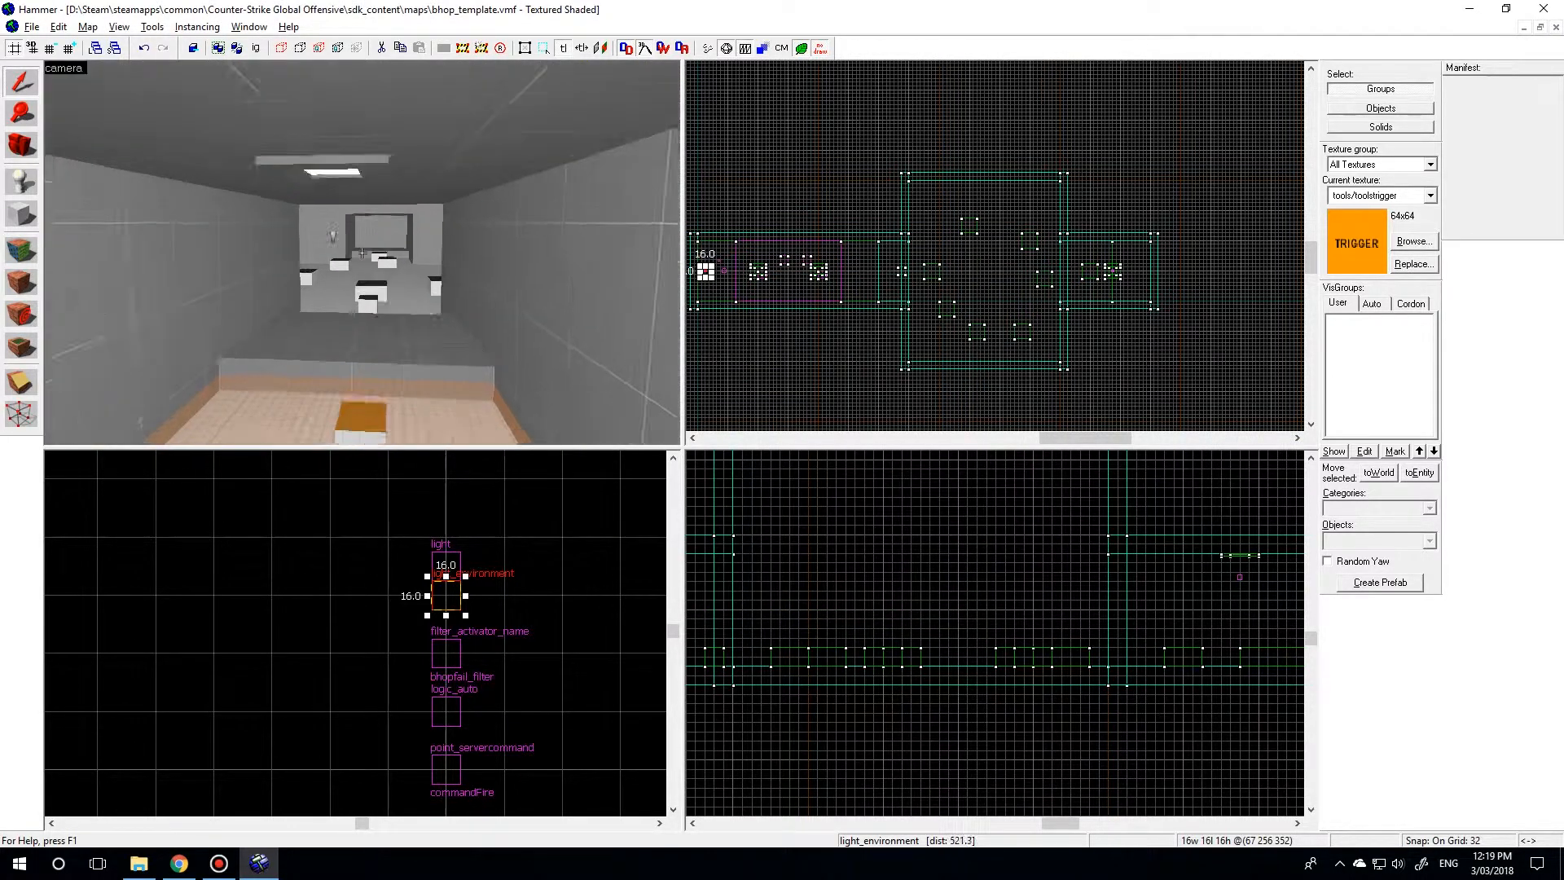
{"action": "key", "text": "w"}
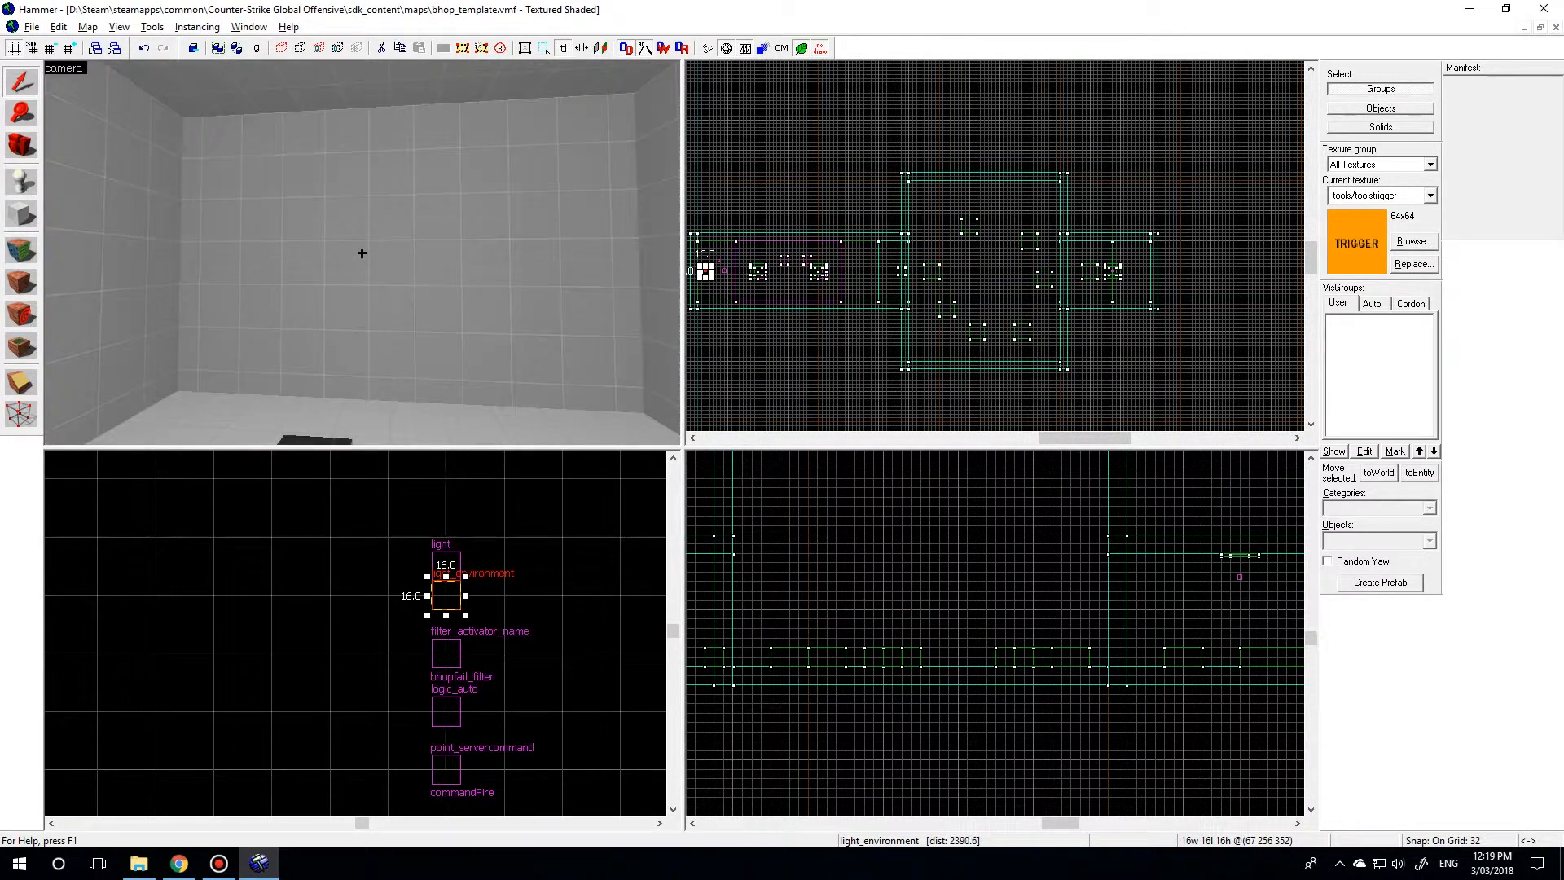
{"action": "key", "text": "w"}
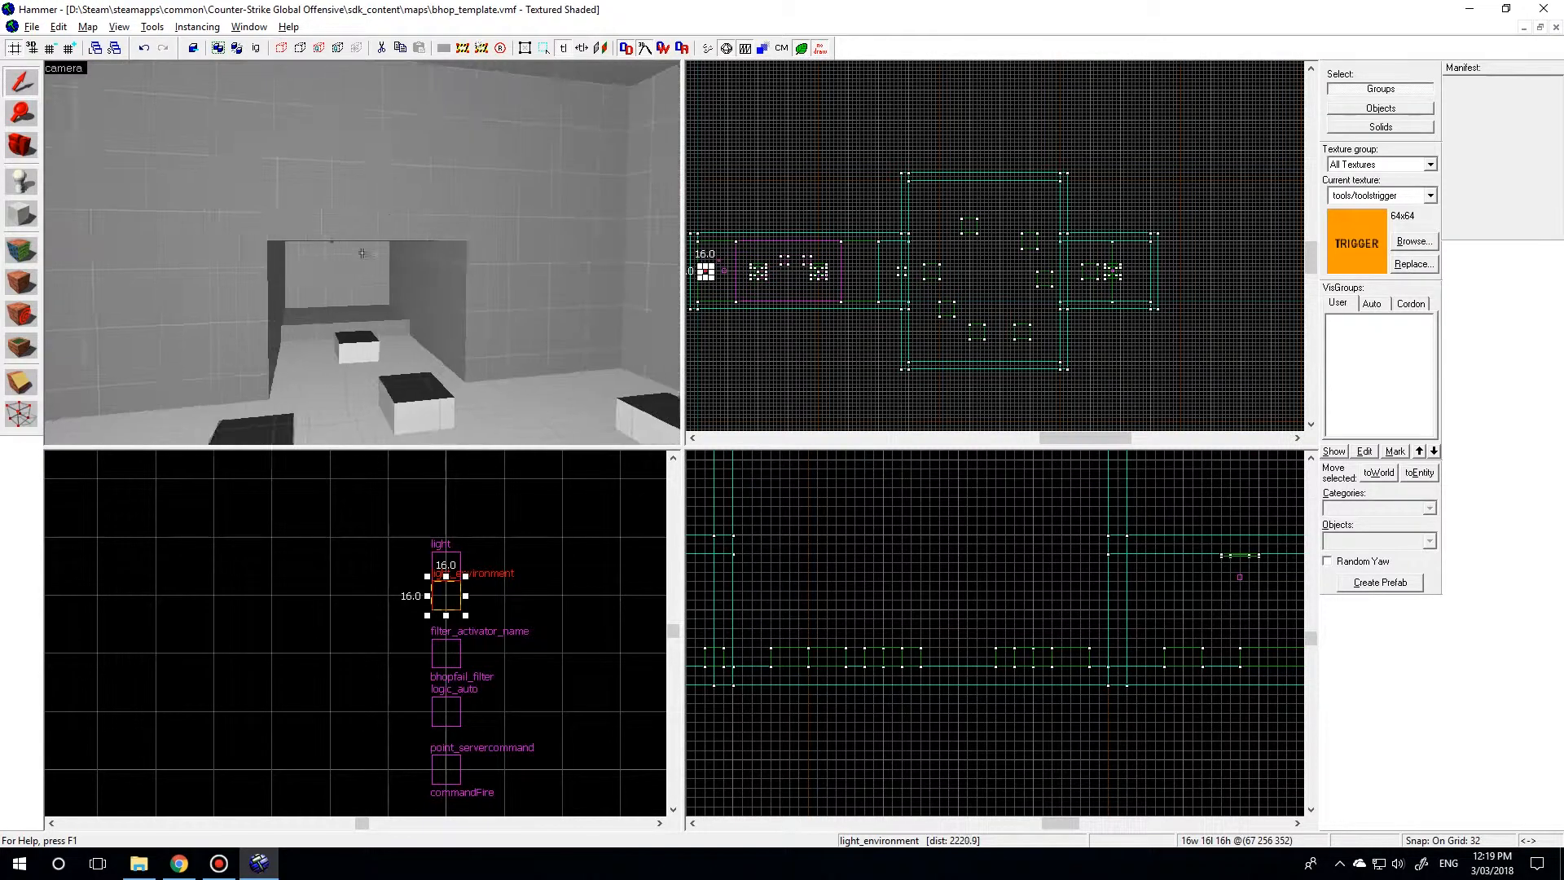
{"action": "key", "text": "w"}
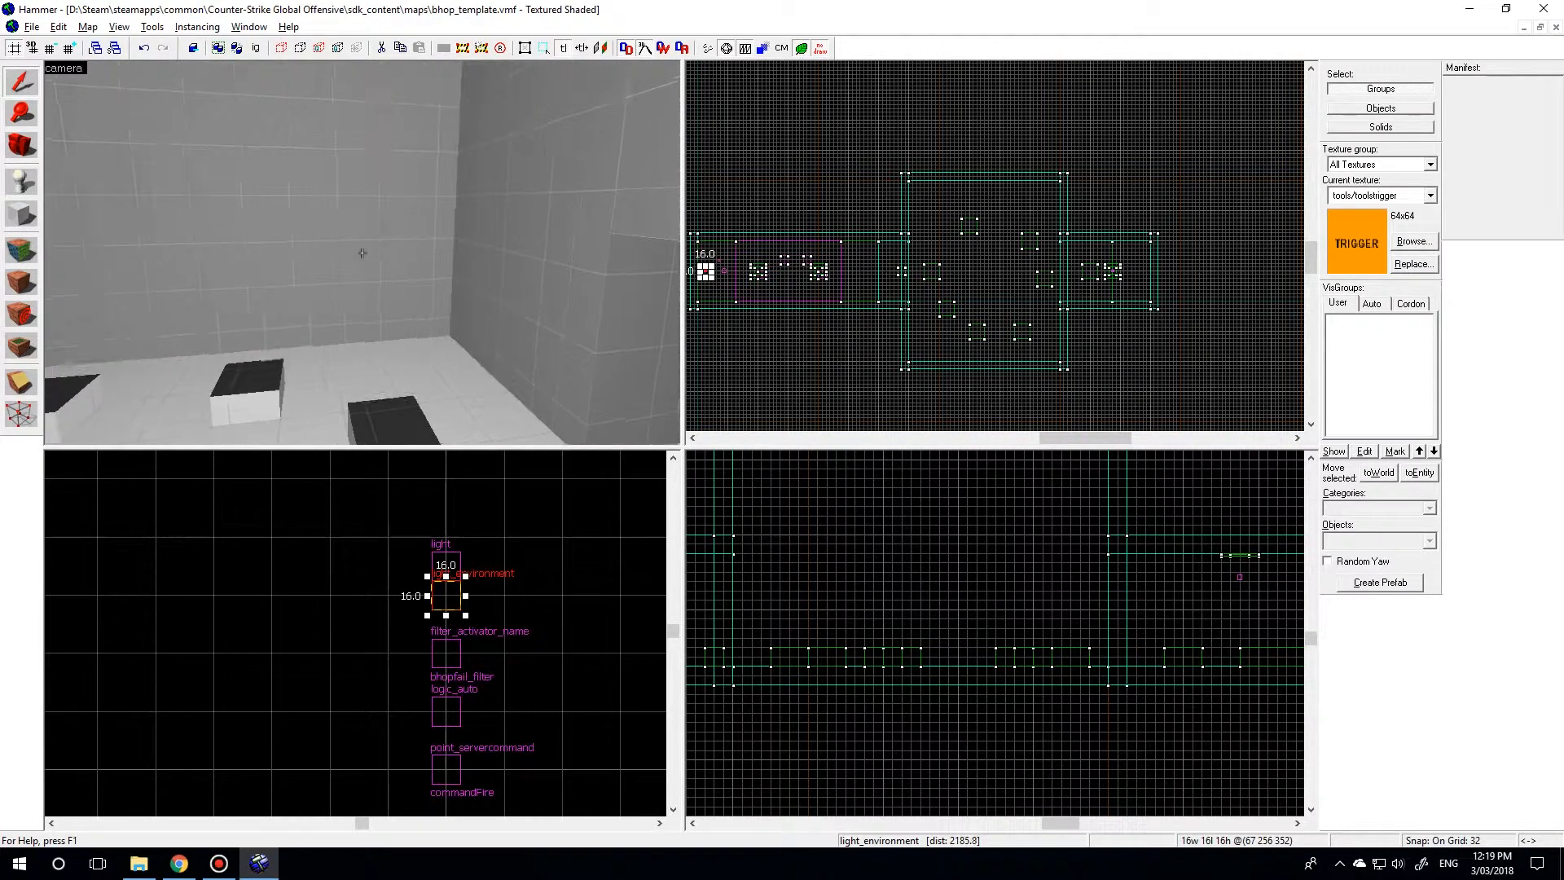
{"action": "key", "text": "w"}
{"action": "key", "text": "z"}
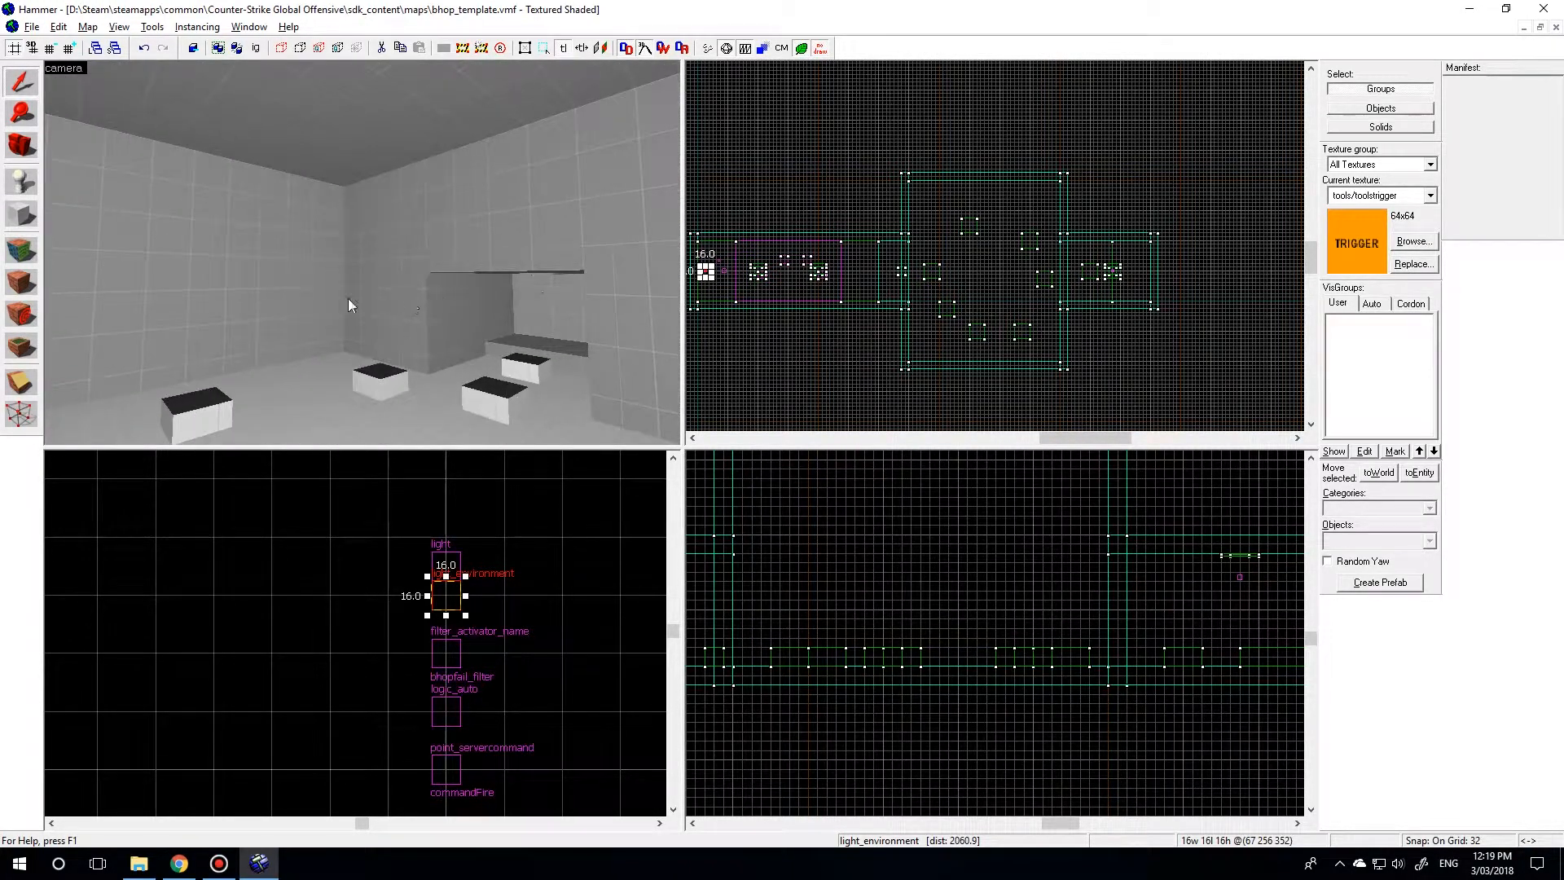
{"action": "left_click", "coordinate": [34, 246]}
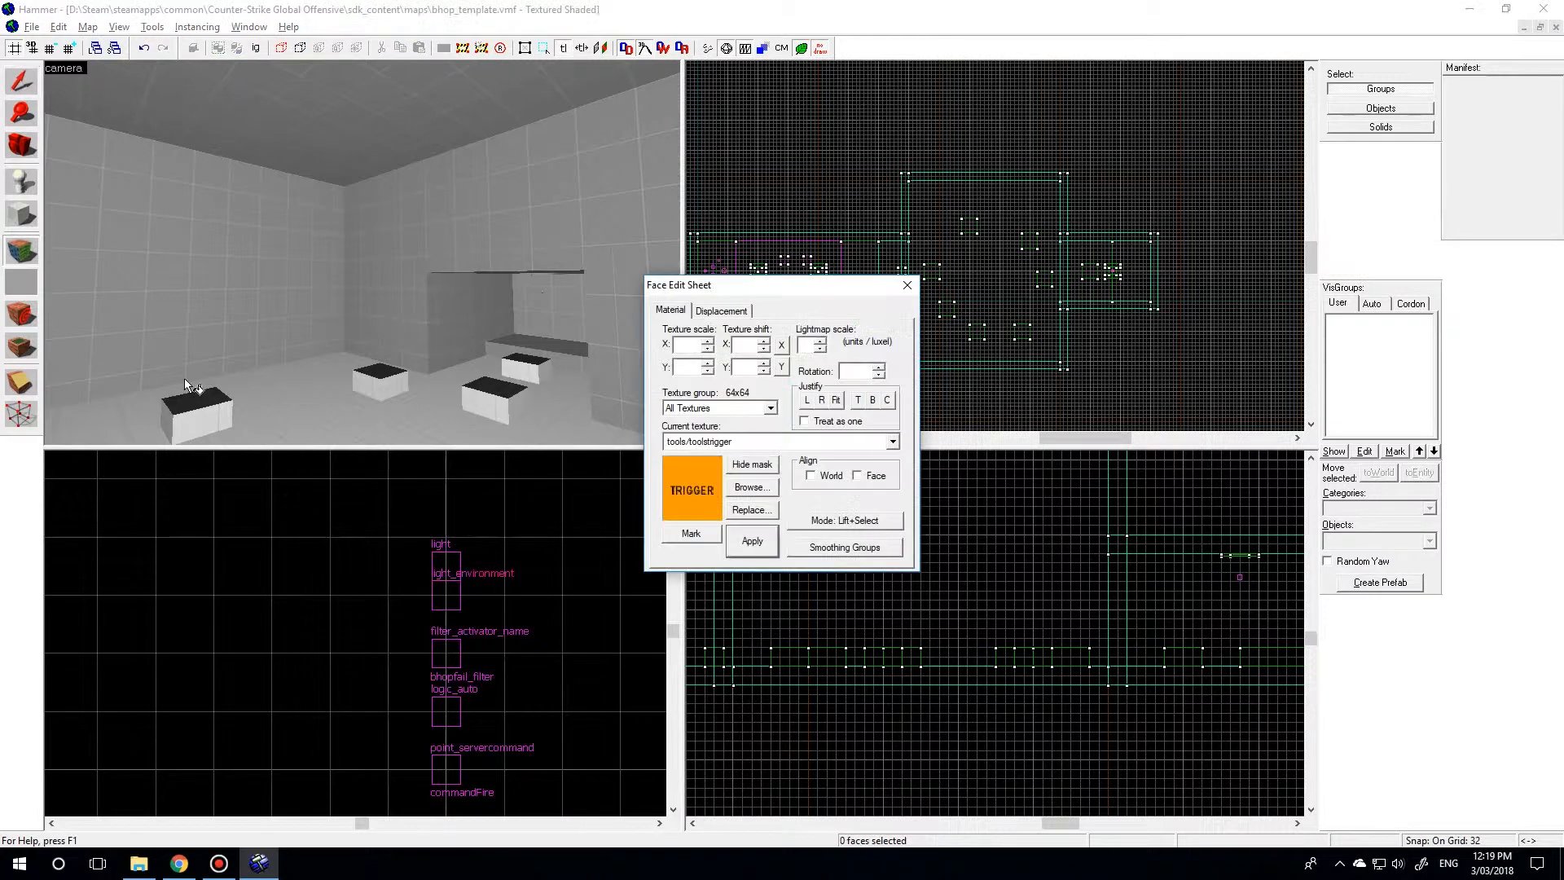
{"action": "left_click", "coordinate": [766, 491]}
{"action": "type", "text": "toolssk"}
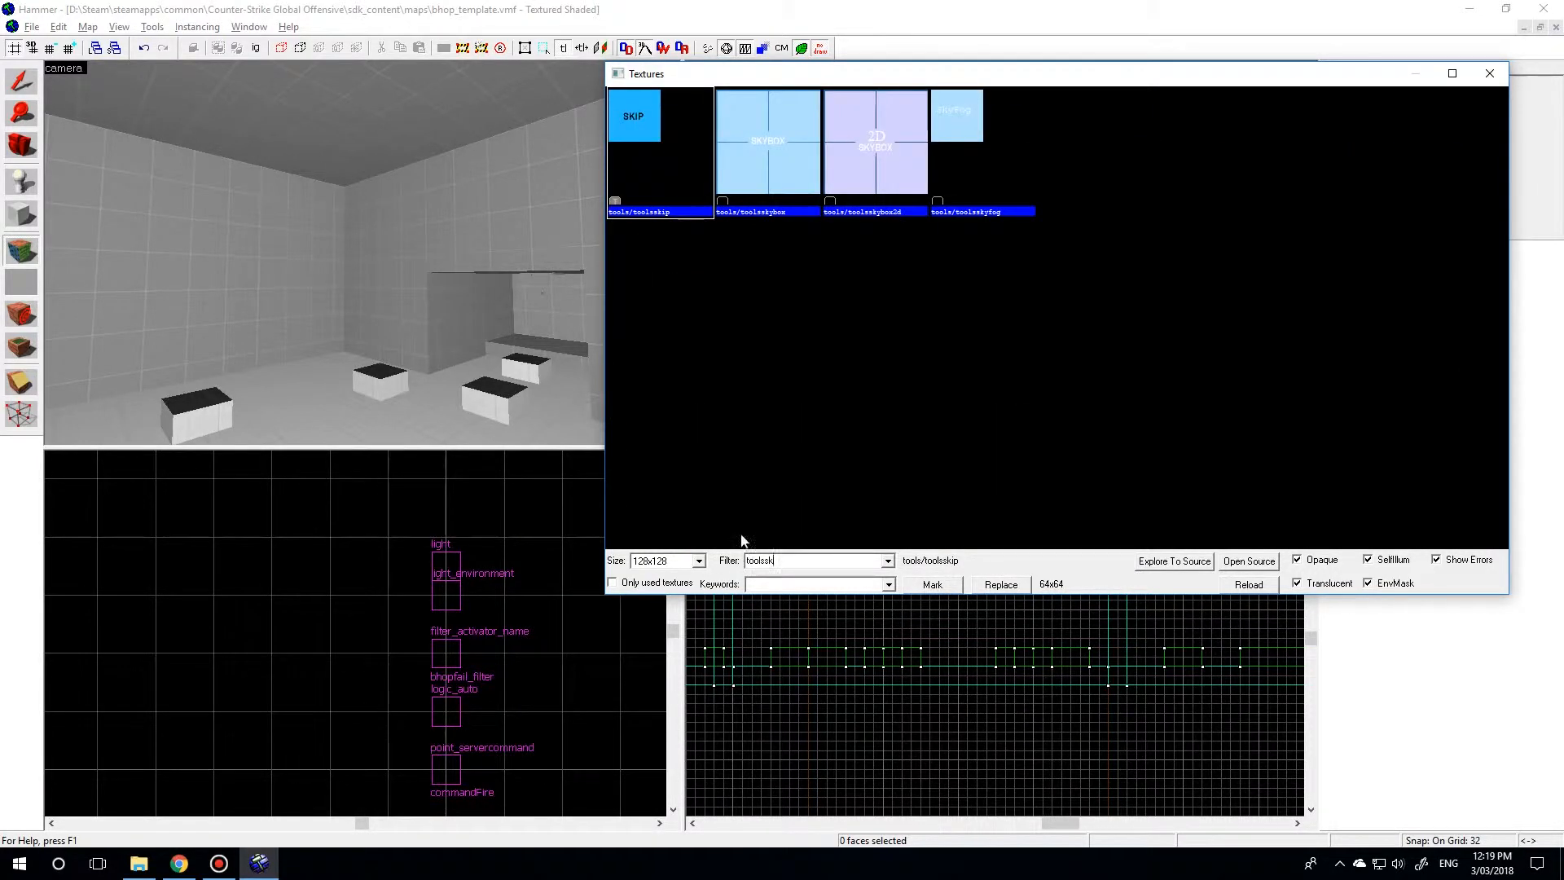
{"action": "double_click", "coordinate": [761, 132]}
{"action": "key", "text": "z"}
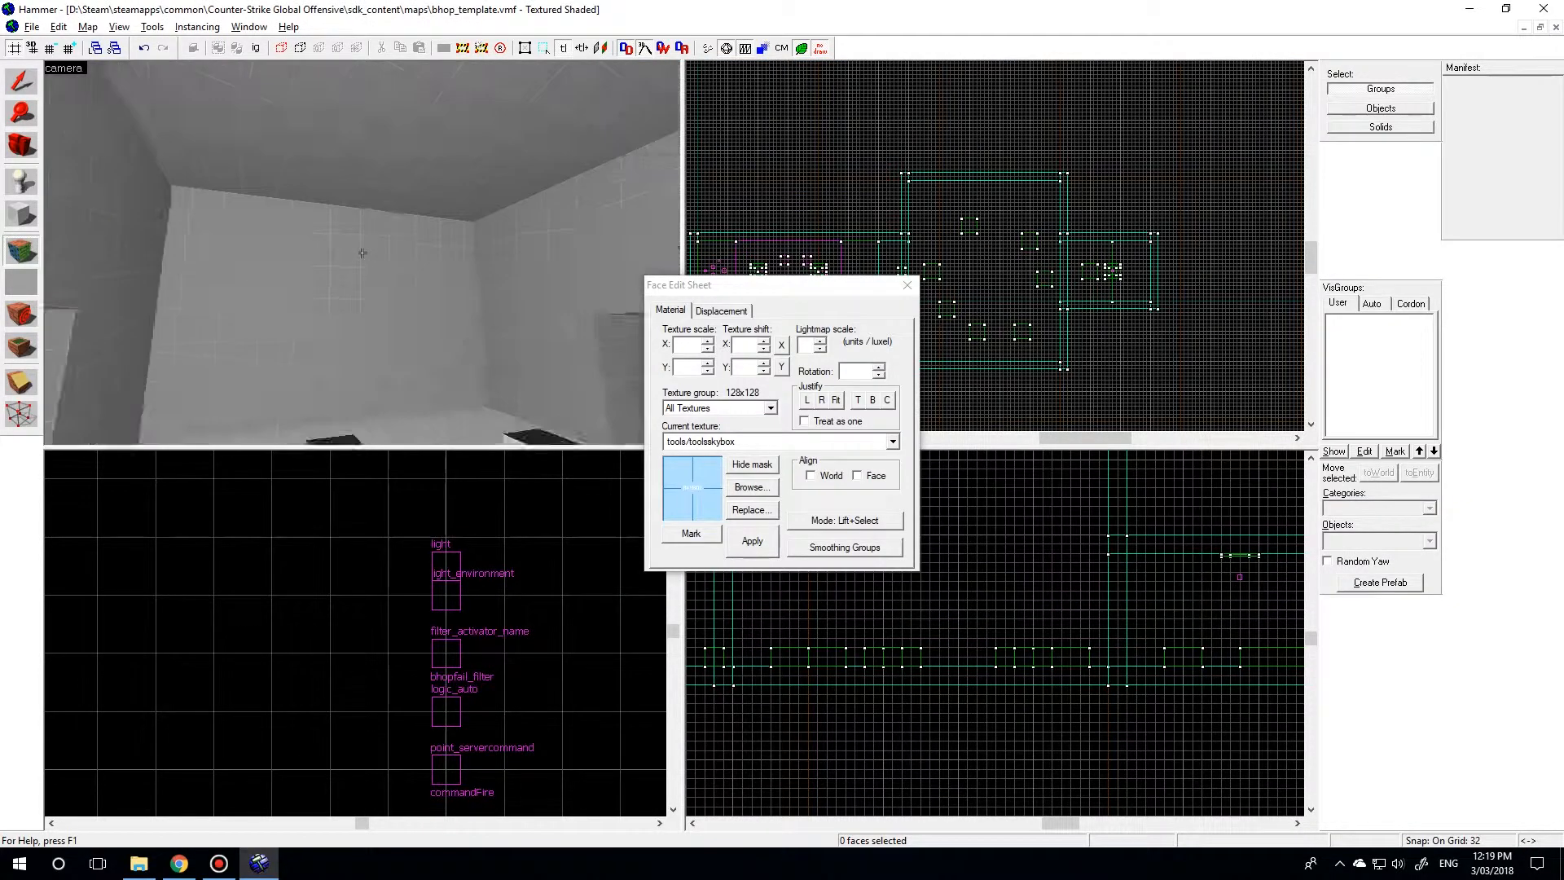
{"action": "right_click", "coordinate": [363, 252]}
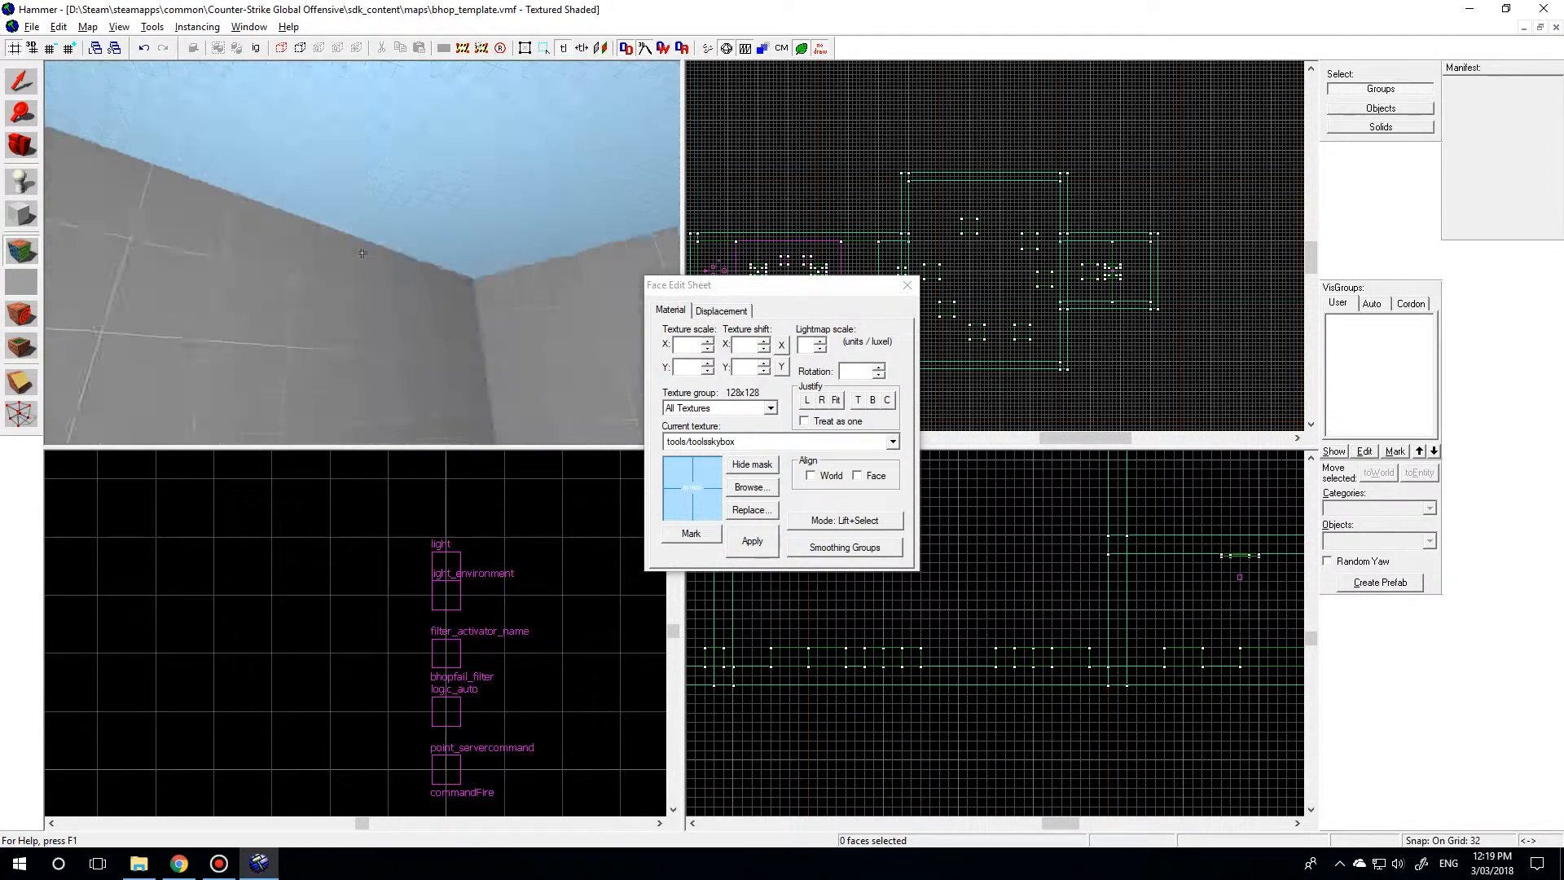
{"action": "key", "text": "shift+s"}
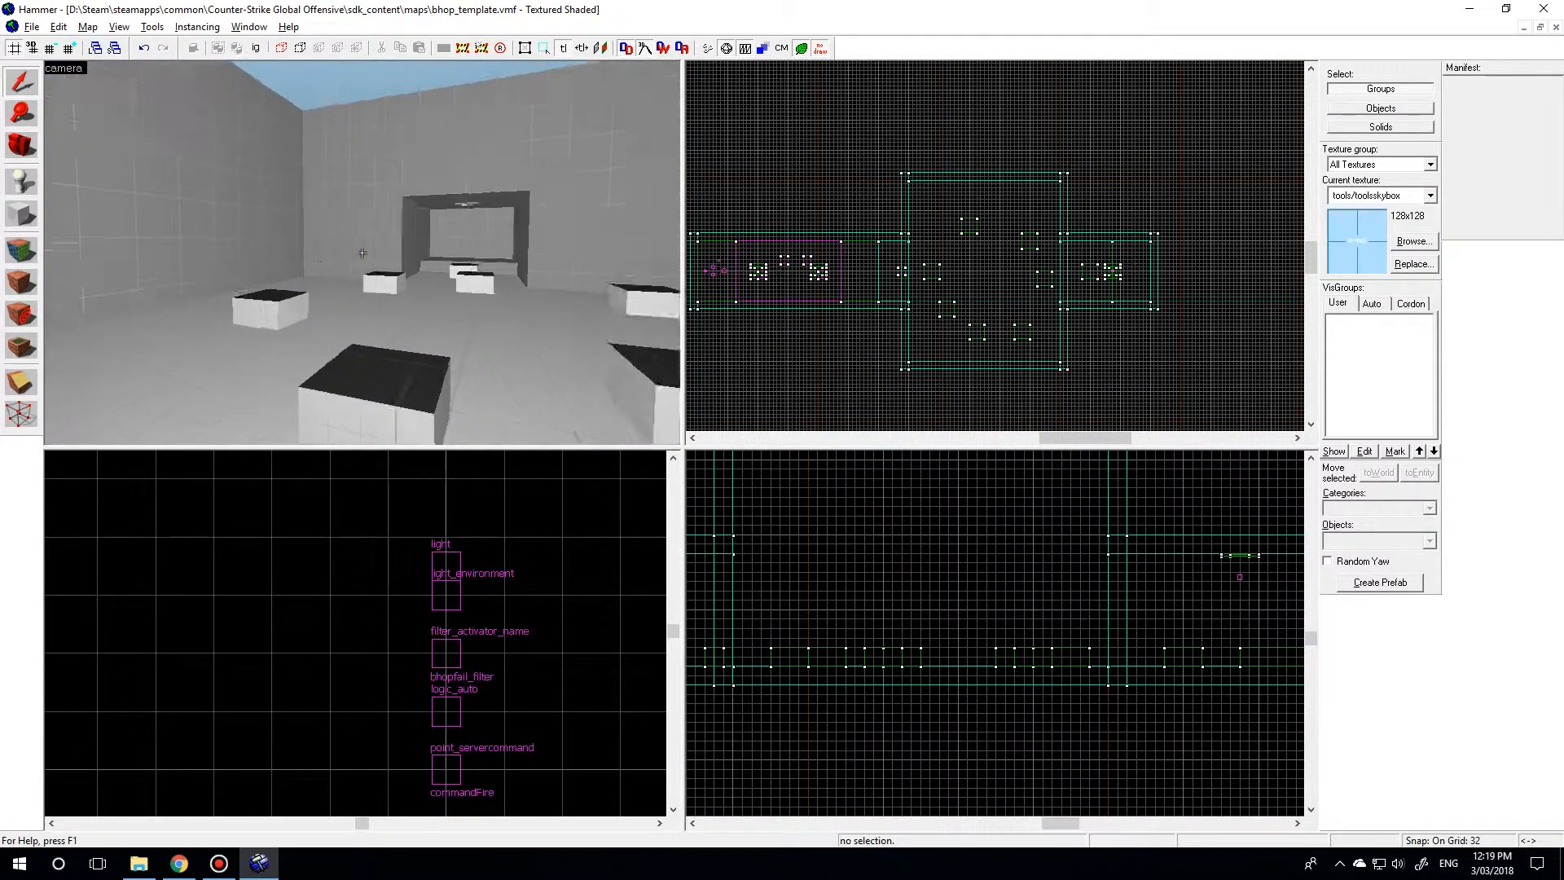
- Compile the map with BSP, VIS and RAD all set to Normal and HDR off, and run it in the game
{"action": "key", "text": "s"}
{"action": "key", "text": "w"}
{"action": "key", "text": "z"}
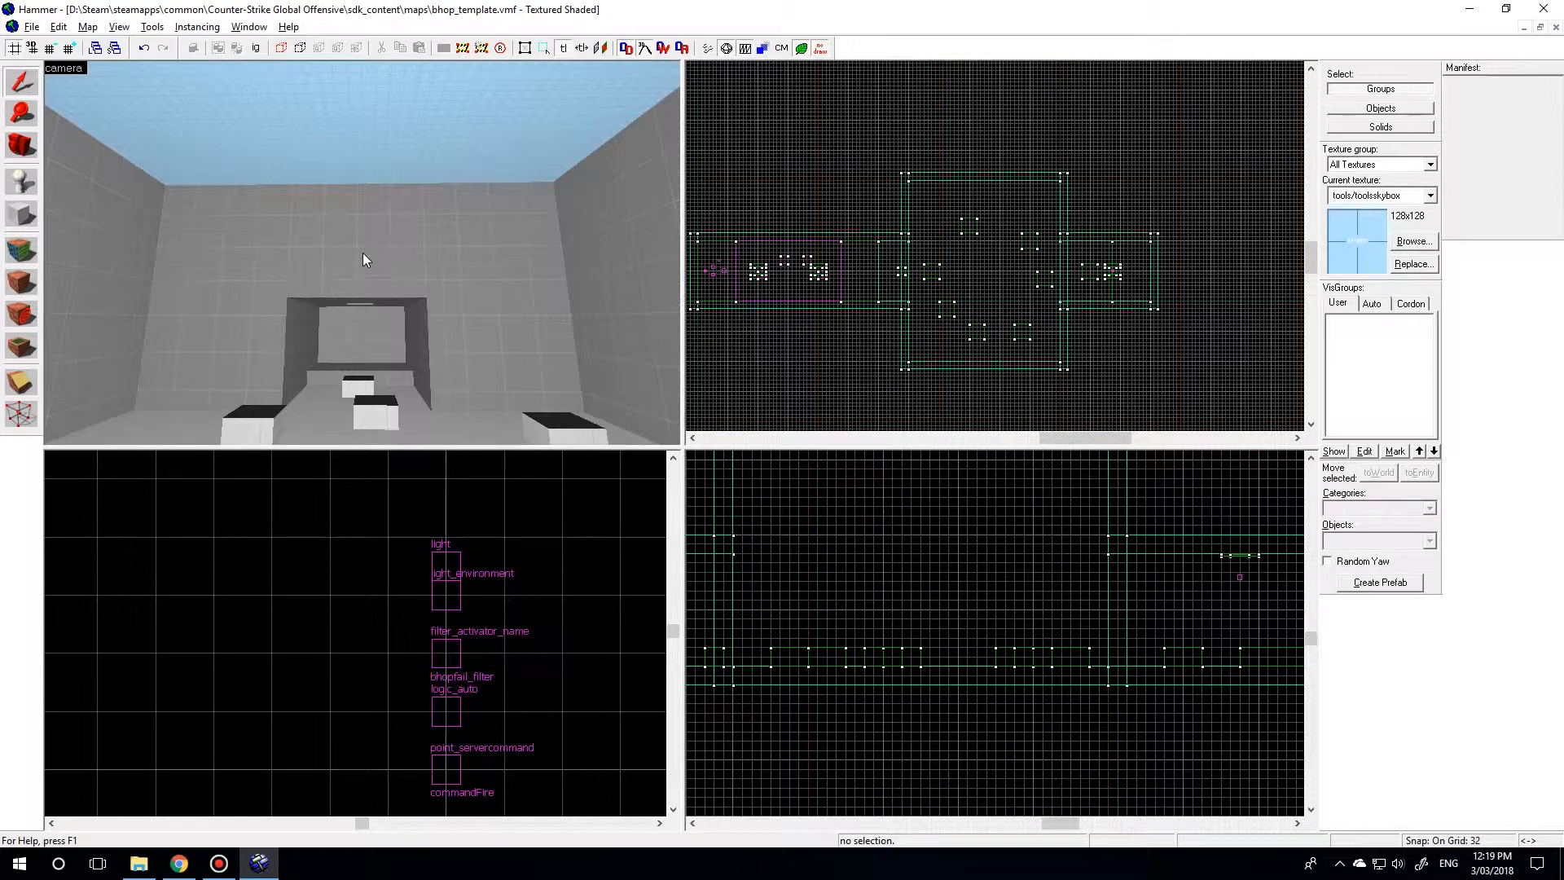
{"action": "key", "text": "F9"}
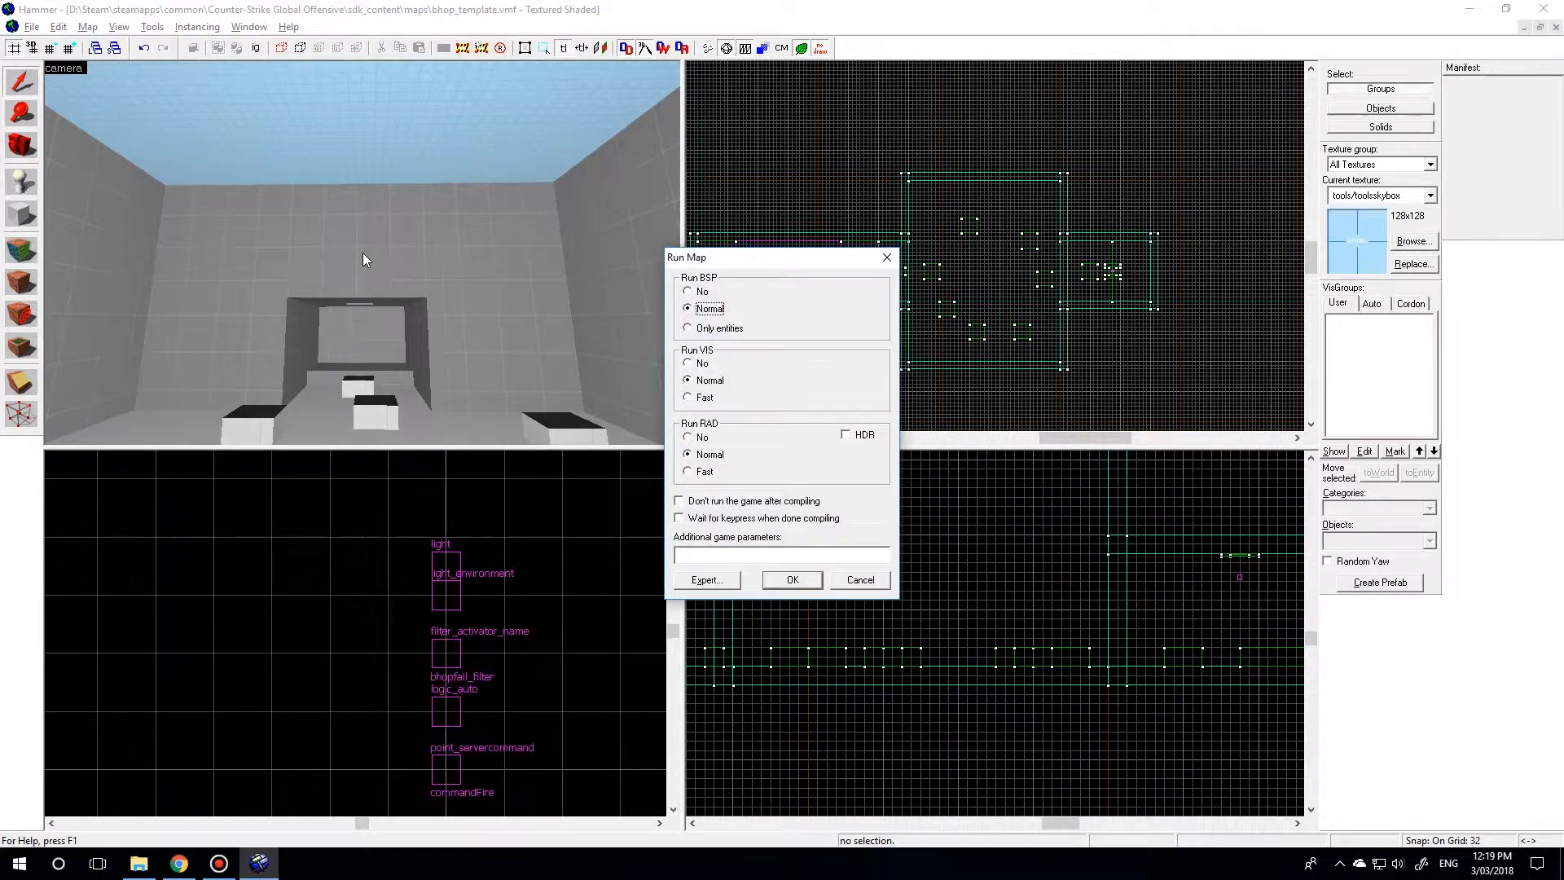
{"action": "left_click", "coordinate": [790, 579]}
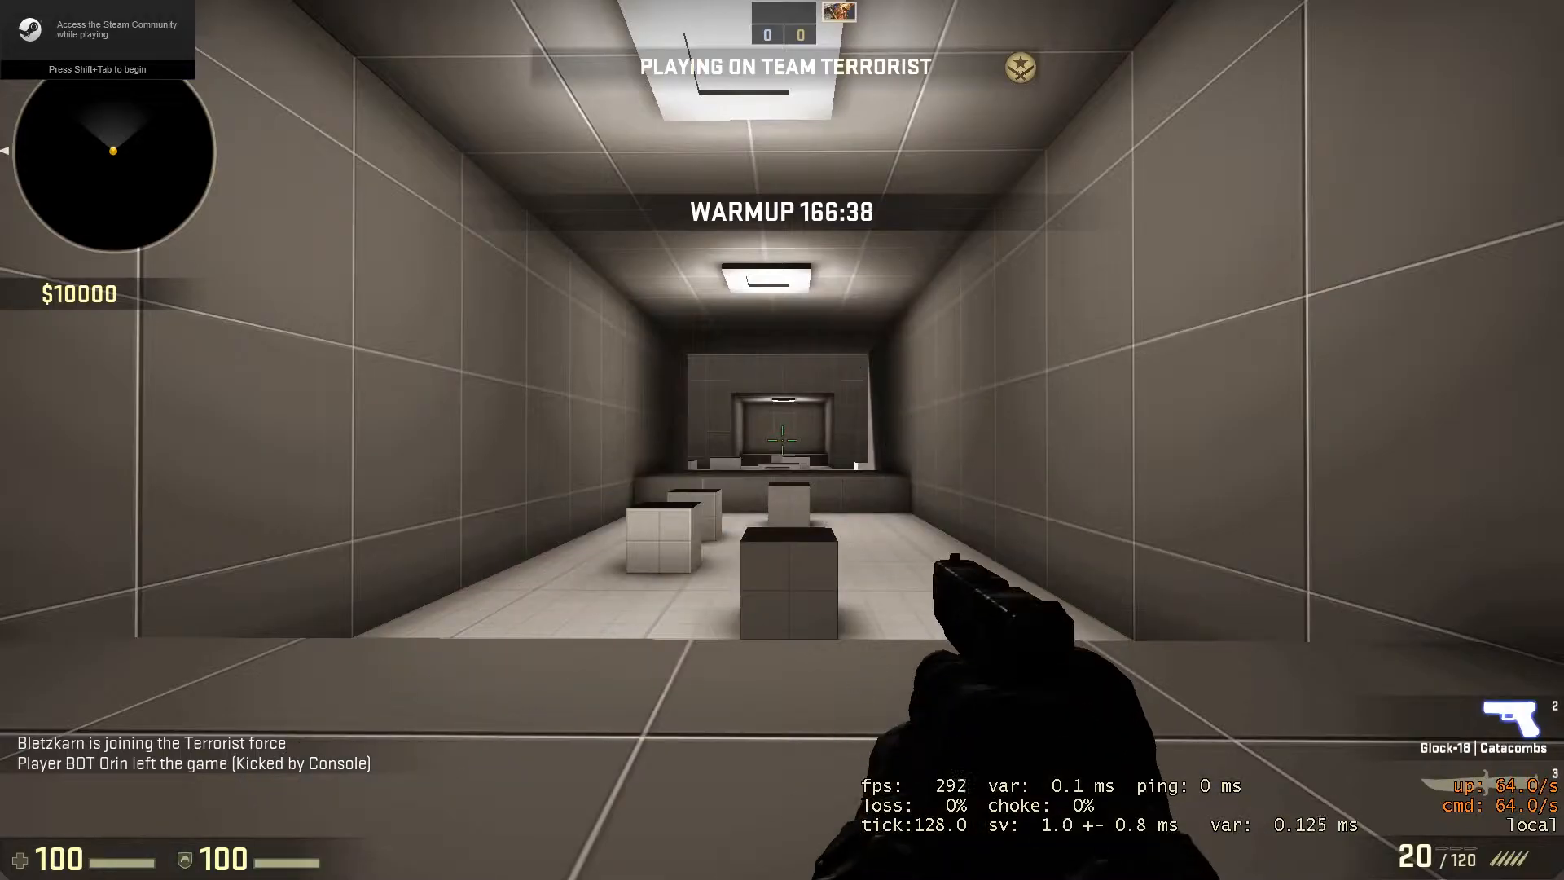
- Playtest the first room by jumping across its bhop blocks to the entrance of the large second room
{"action": "key", "text": "d"}
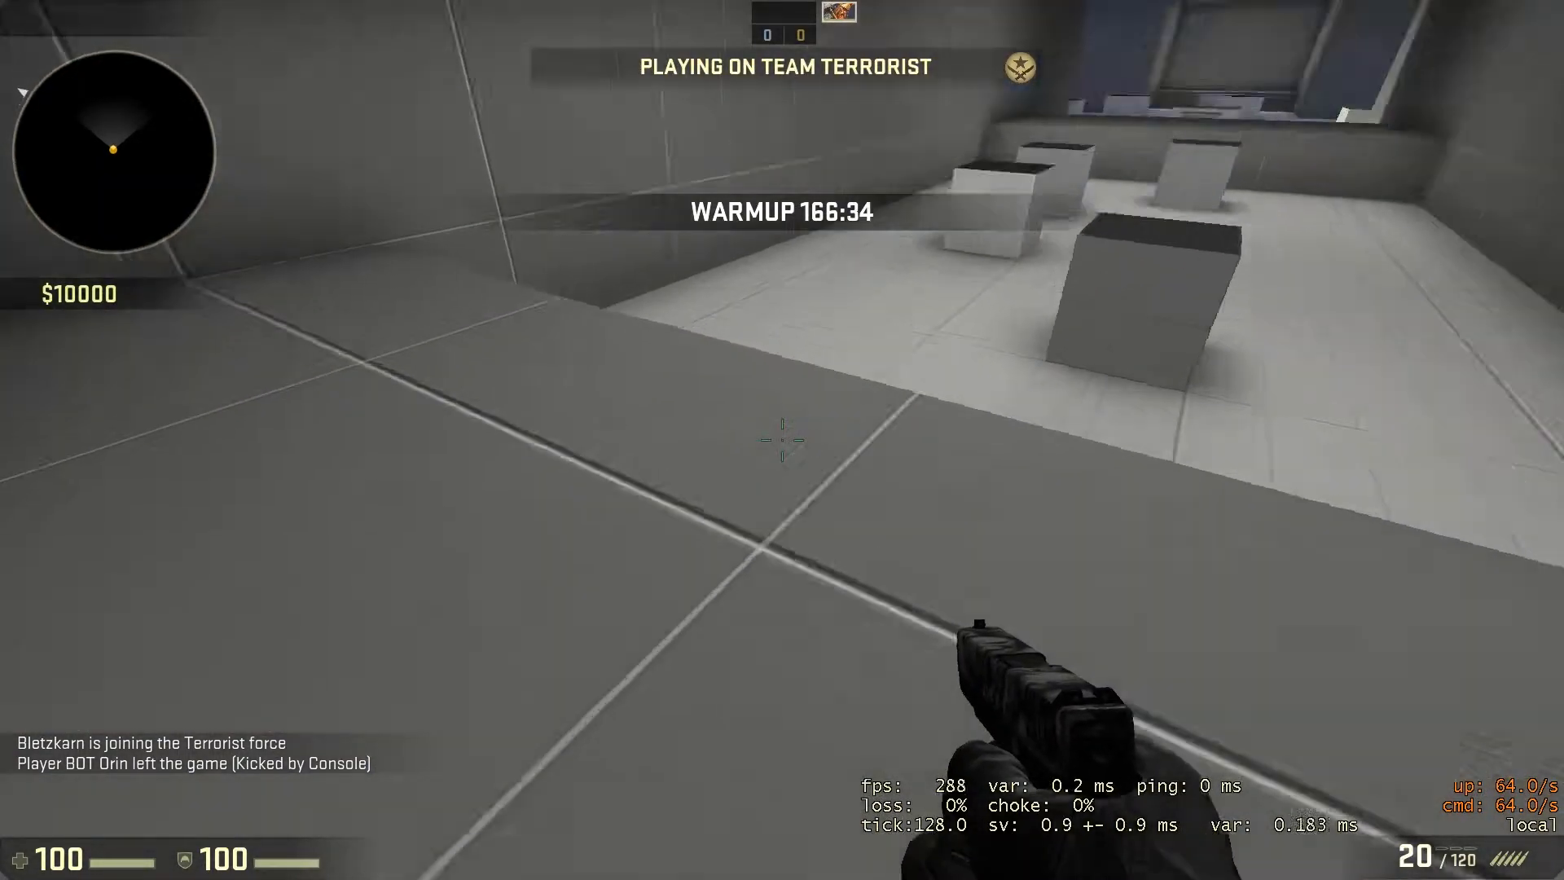
{"action": "key", "text": "w"}
{"action": "key", "text": "w"}
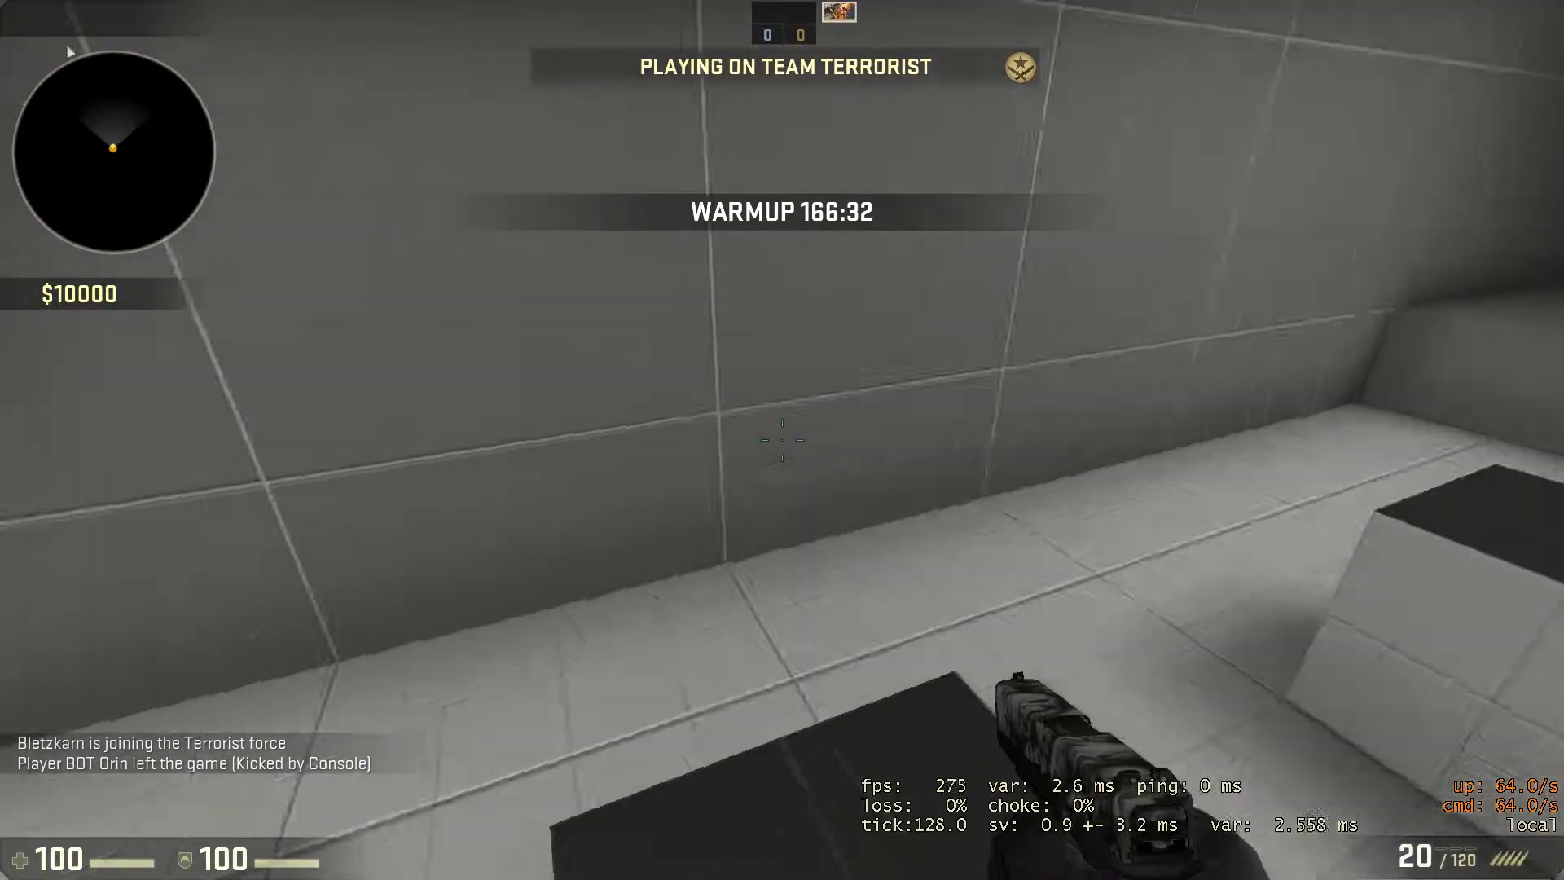
{"action": "key", "text": "w"}
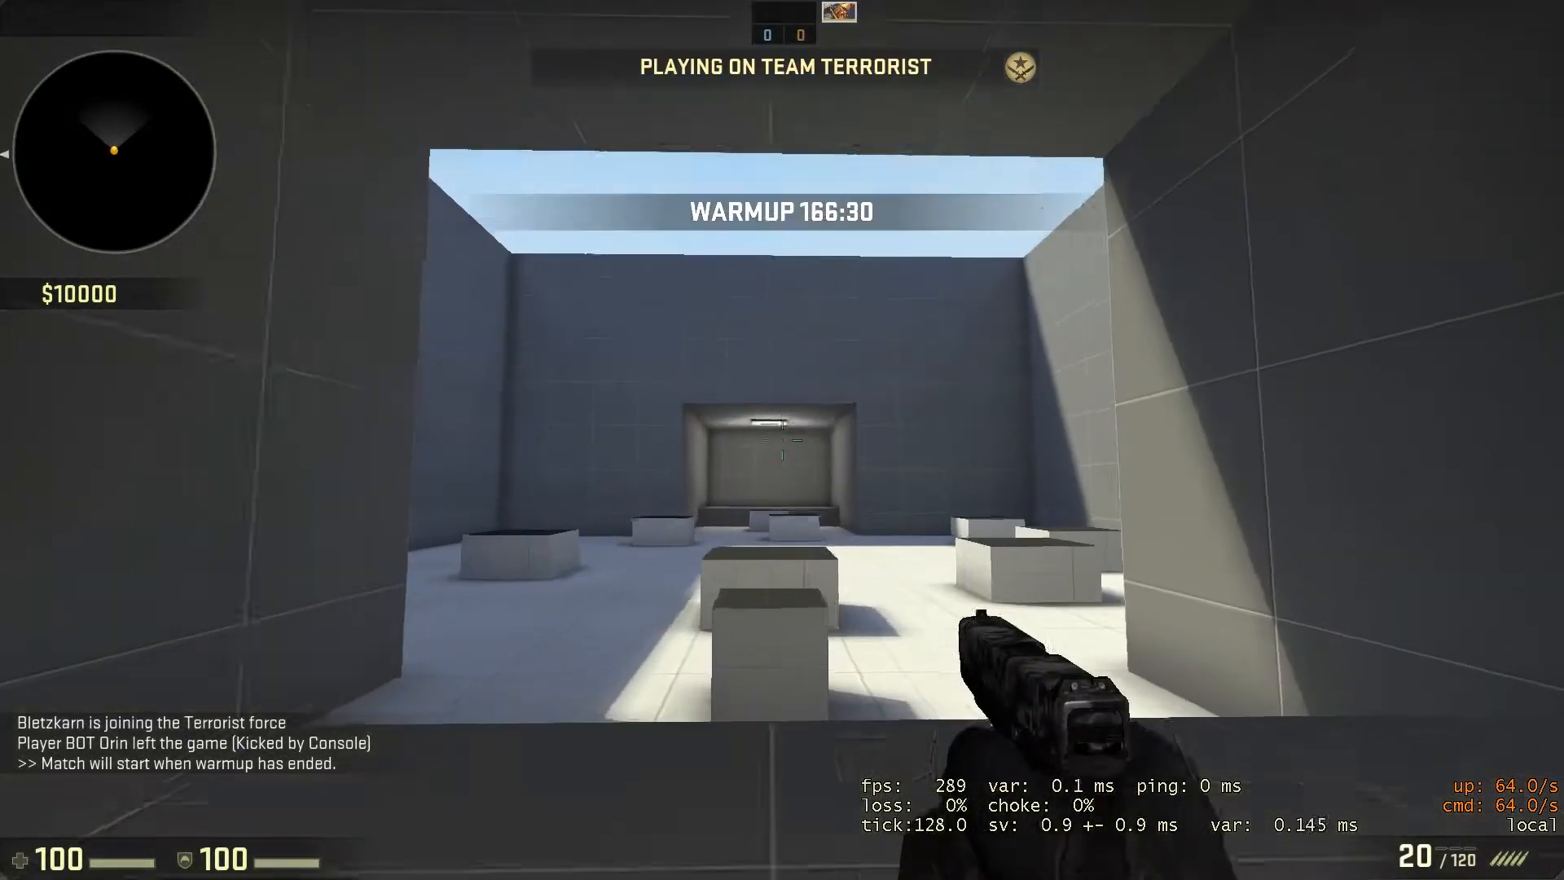
{"action": "key", "text": "w"}
- Enter the large second room and examine its skybox ceiling, sunlight and shadows in the game
{"action": "left_click", "coordinate": [782, 440]}
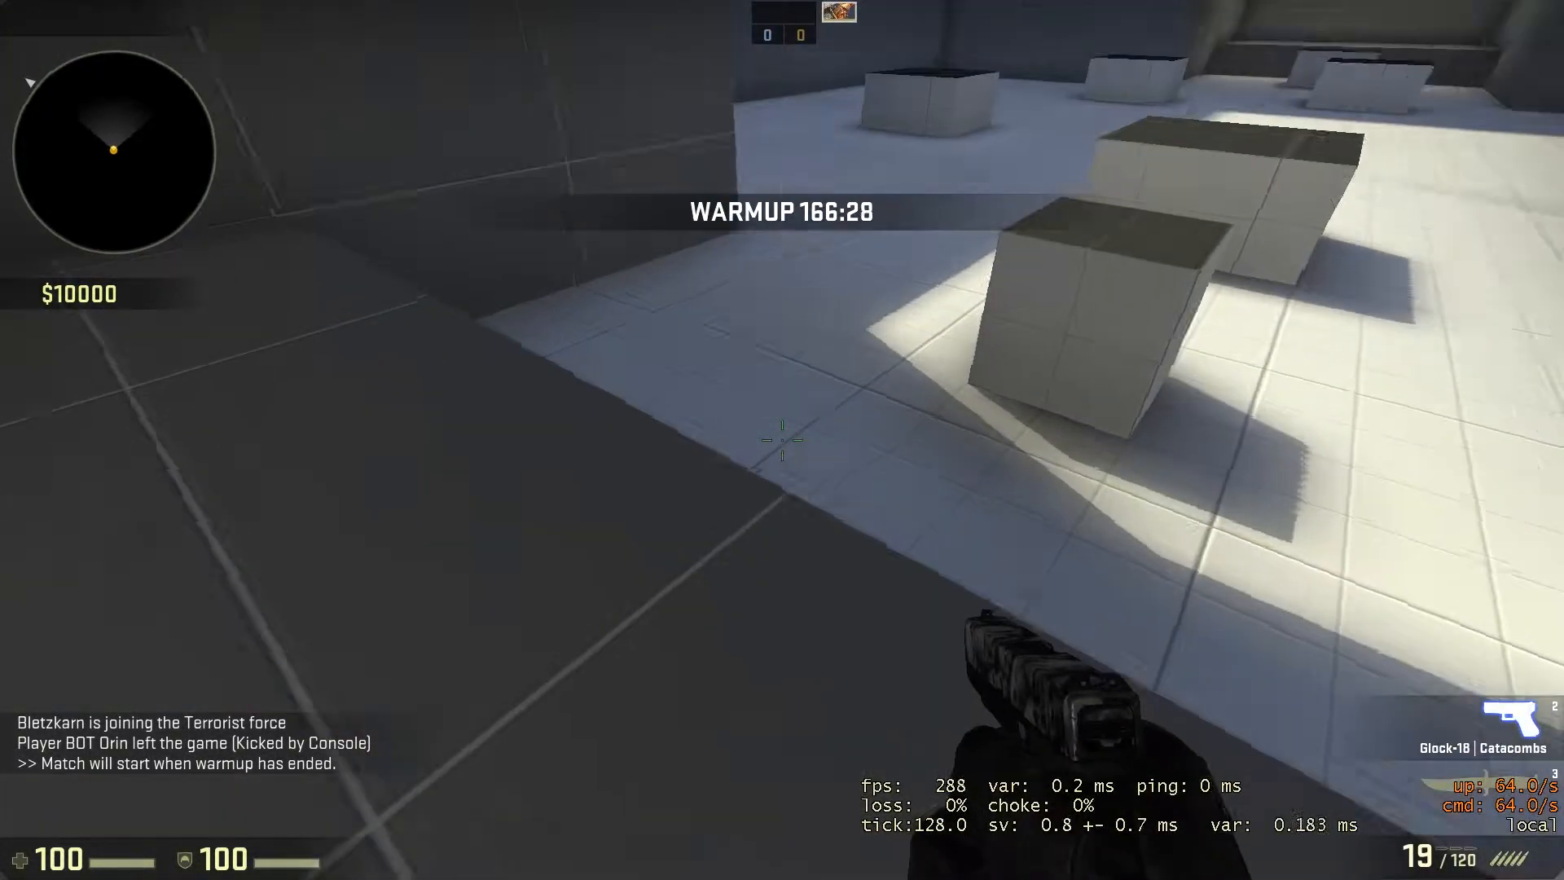
{"action": "key", "text": "w"}
{"action": "key", "text": "f"}
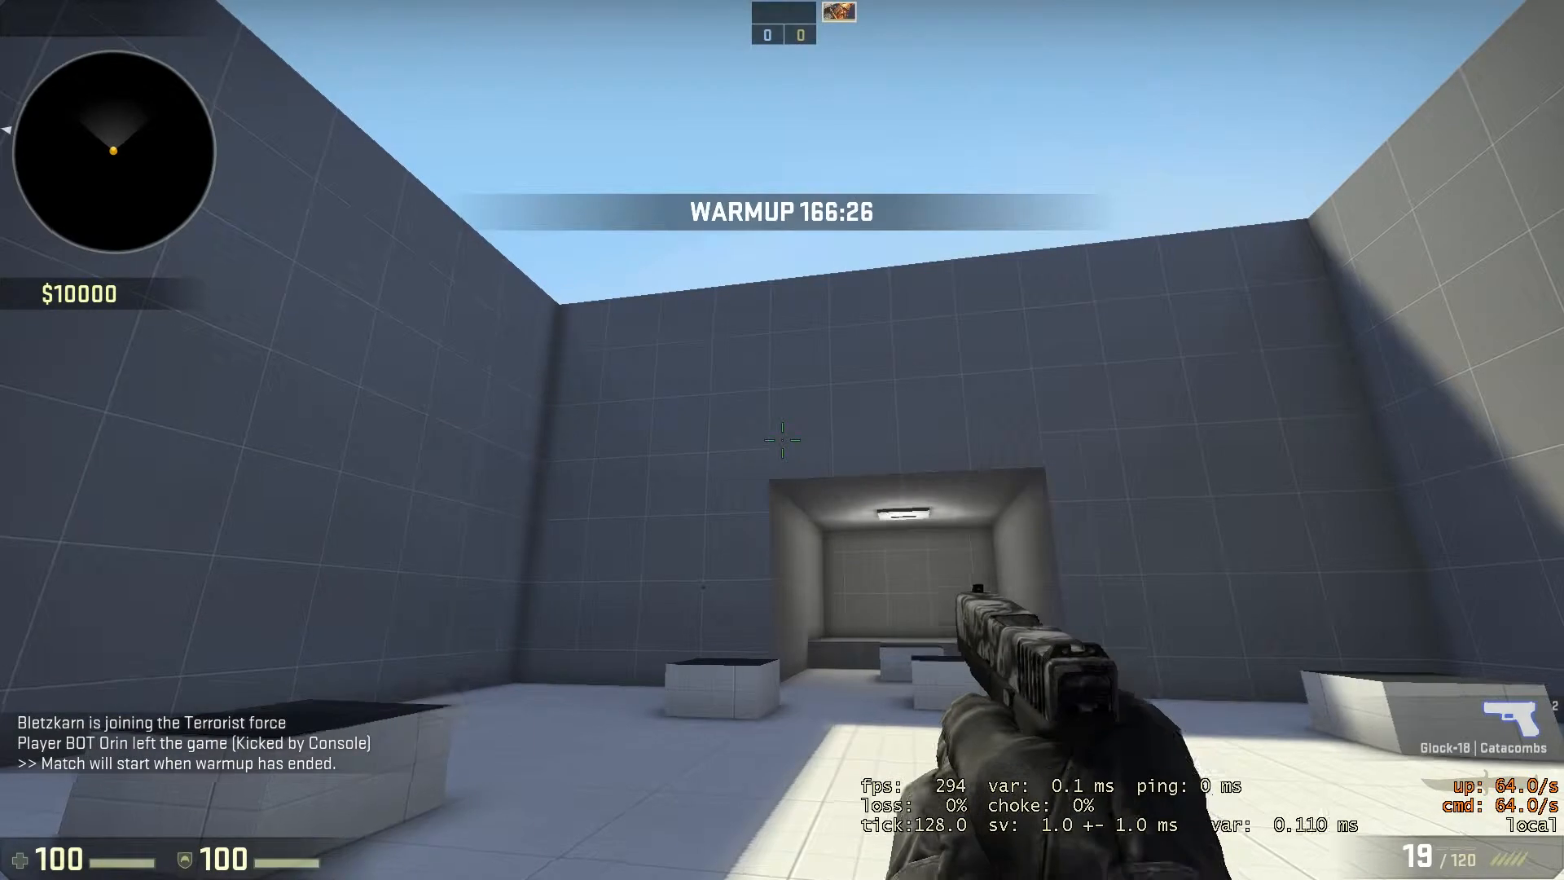
{"action": "key", "text": "w"}
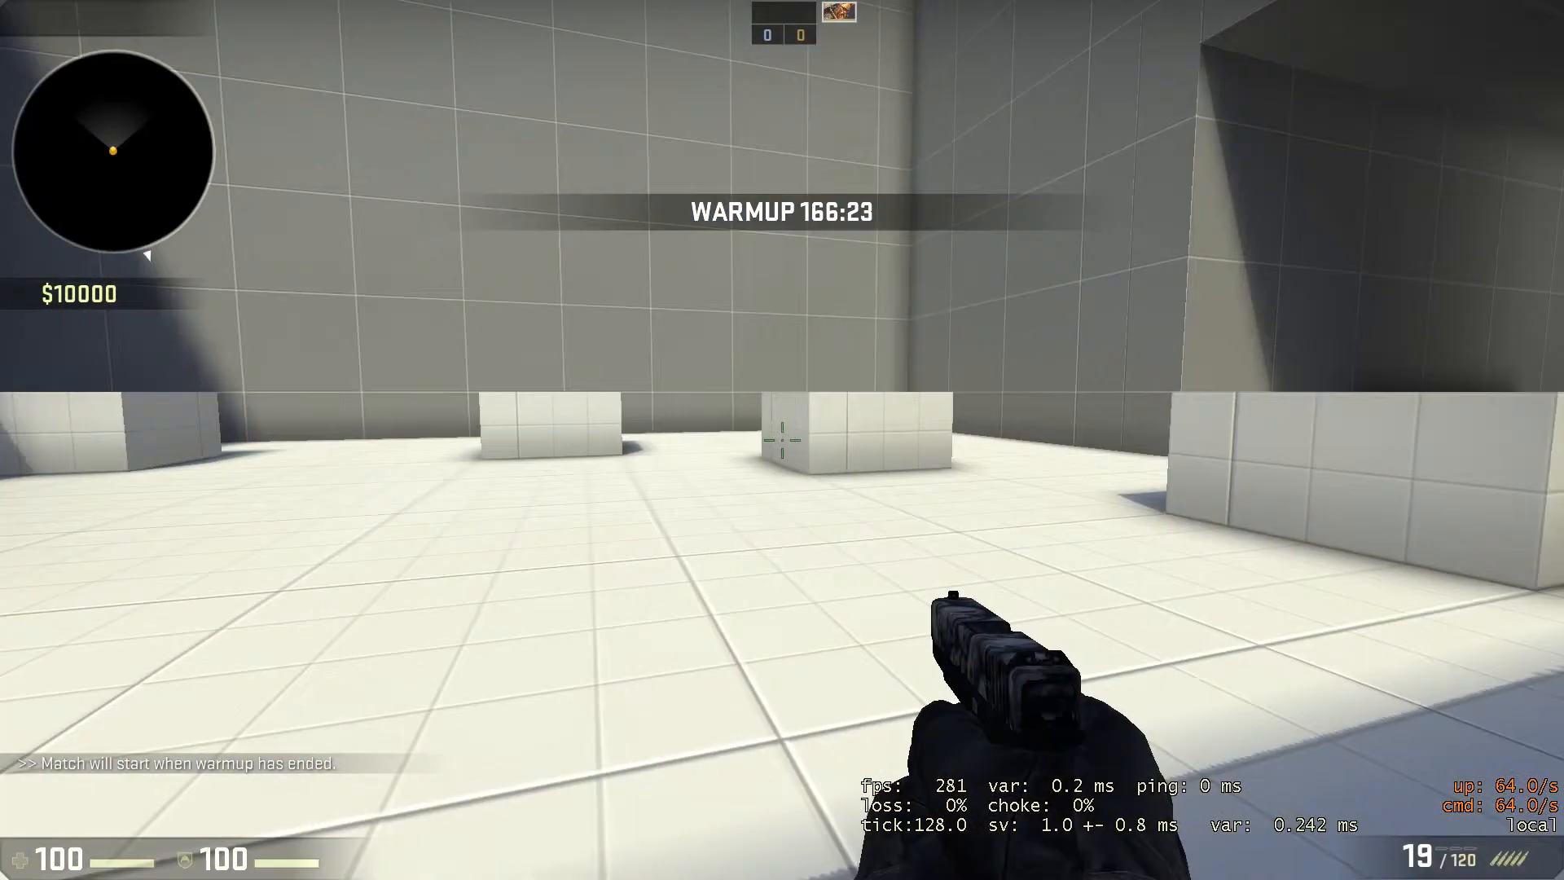
- Playtest the second room by jumping onto its bhop blocks and moving from block to block
{"action": "key", "text": "w"}
{"action": "key", "text": "space"}
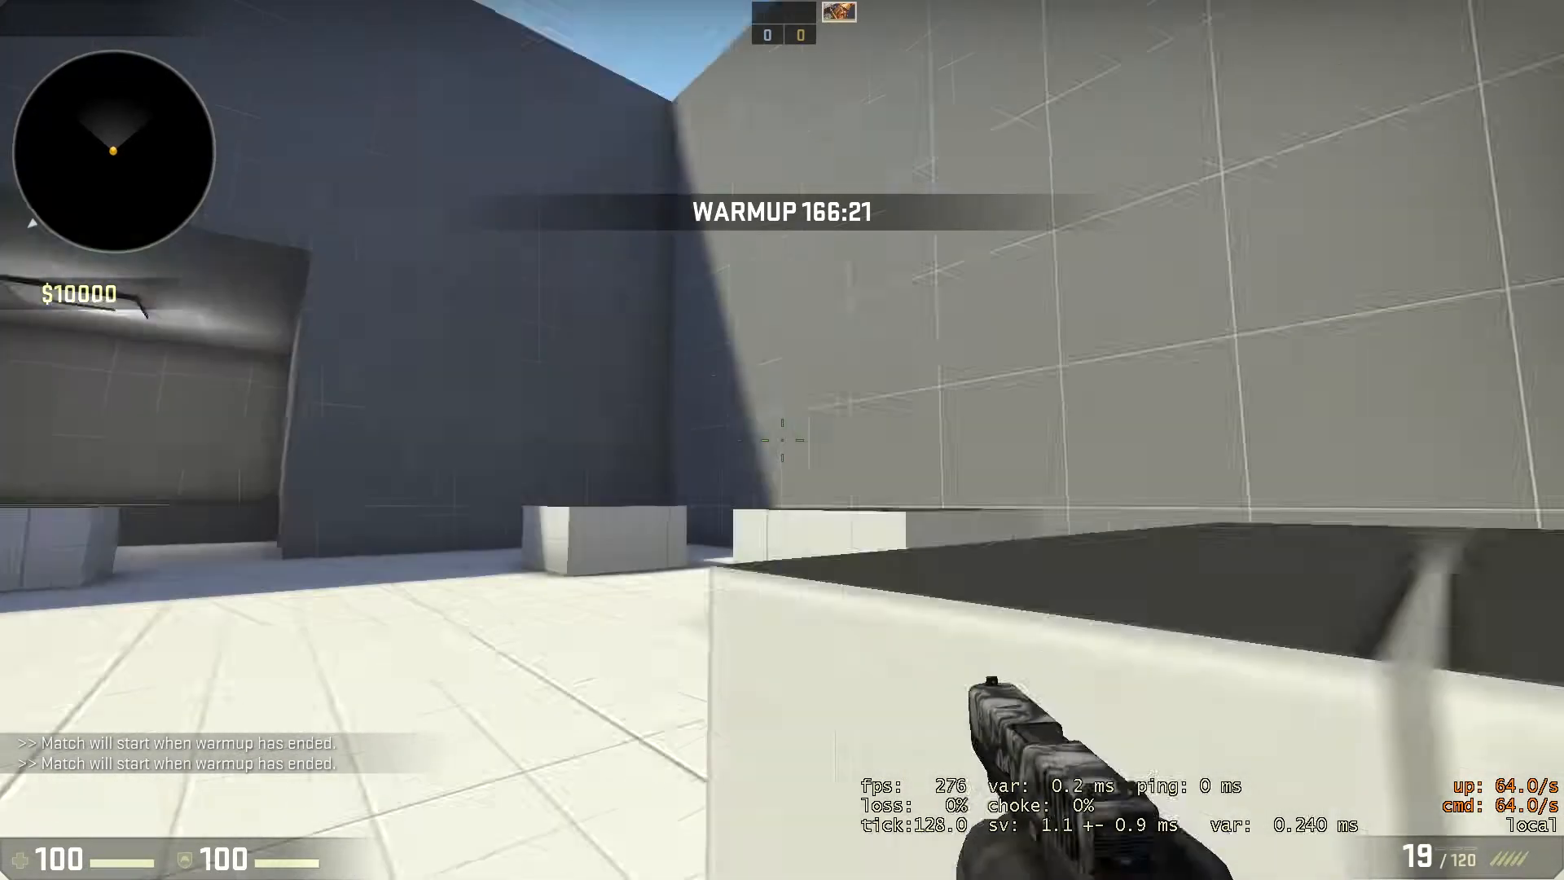
{"action": "key", "text": "a"}
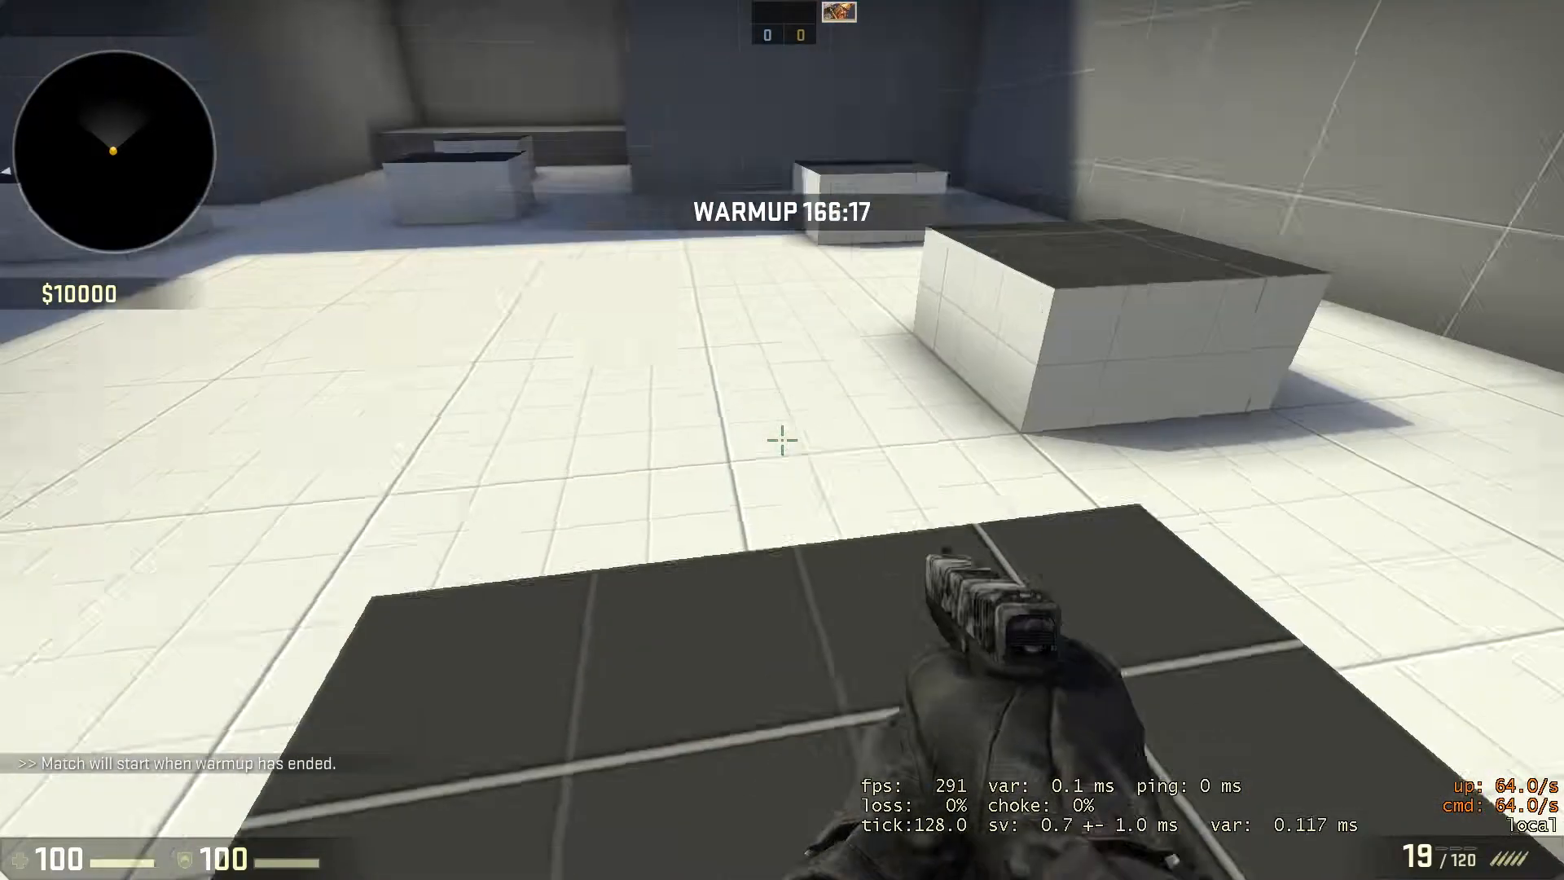
{"action": "key", "text": "w"}
{"action": "key", "text": "w"}
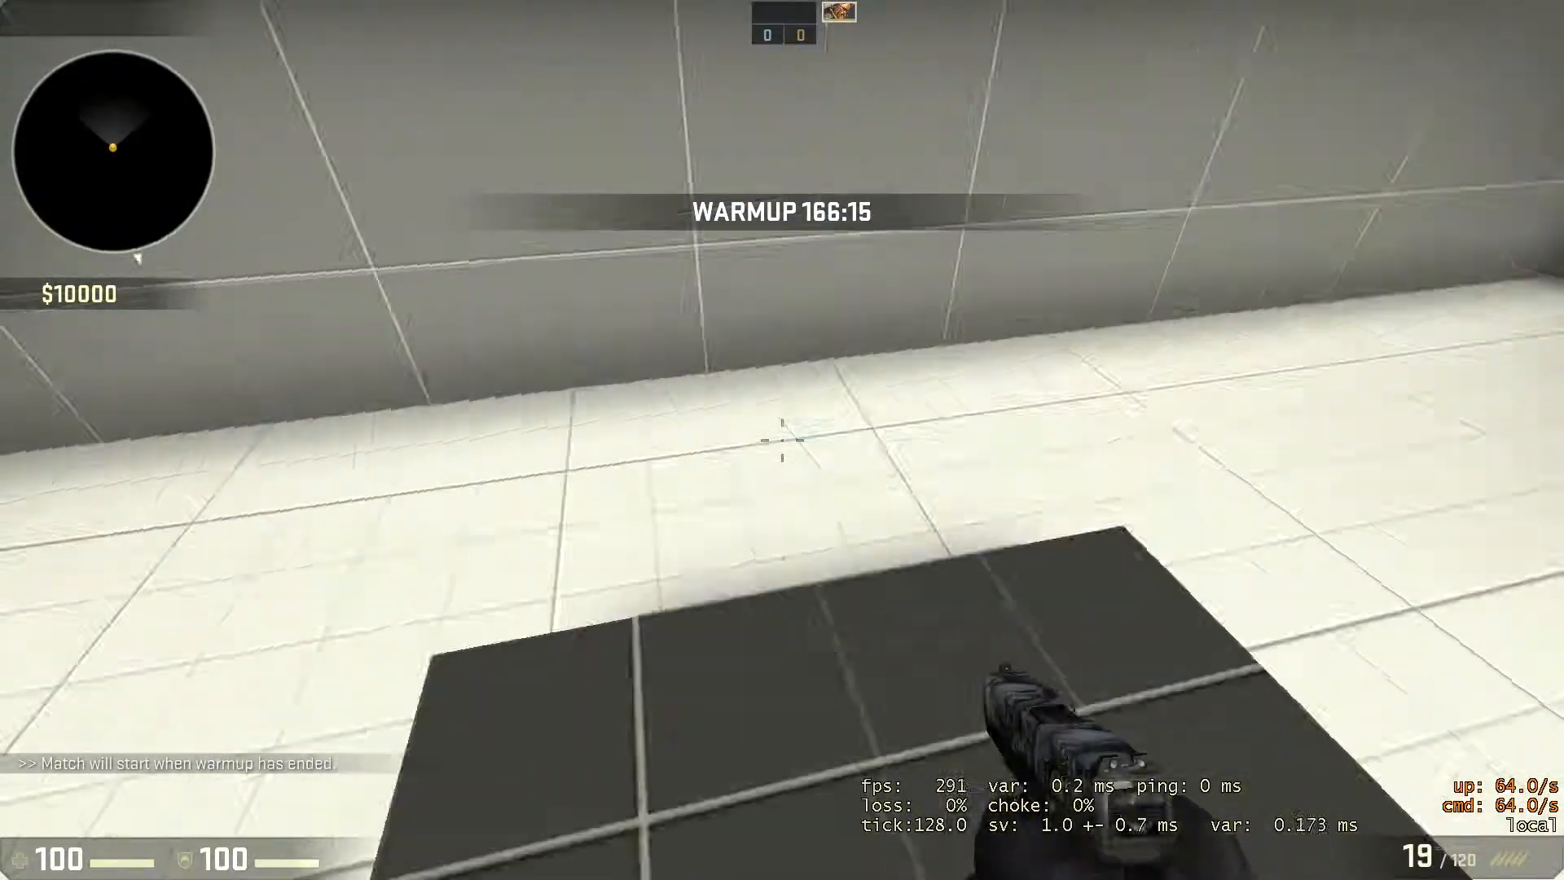
{"action": "key", "text": "w"}
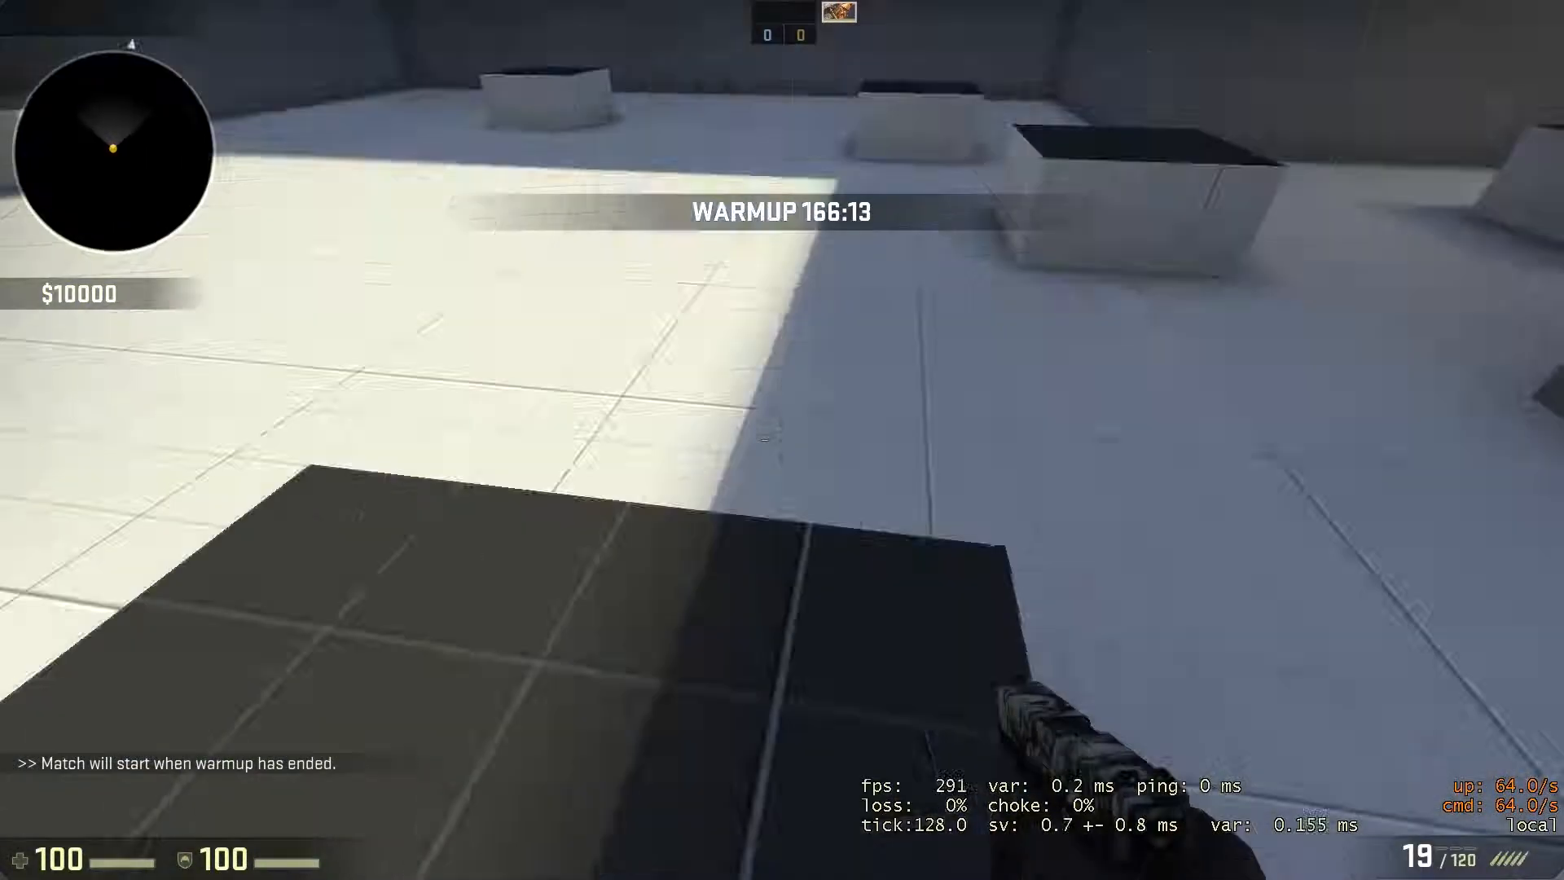